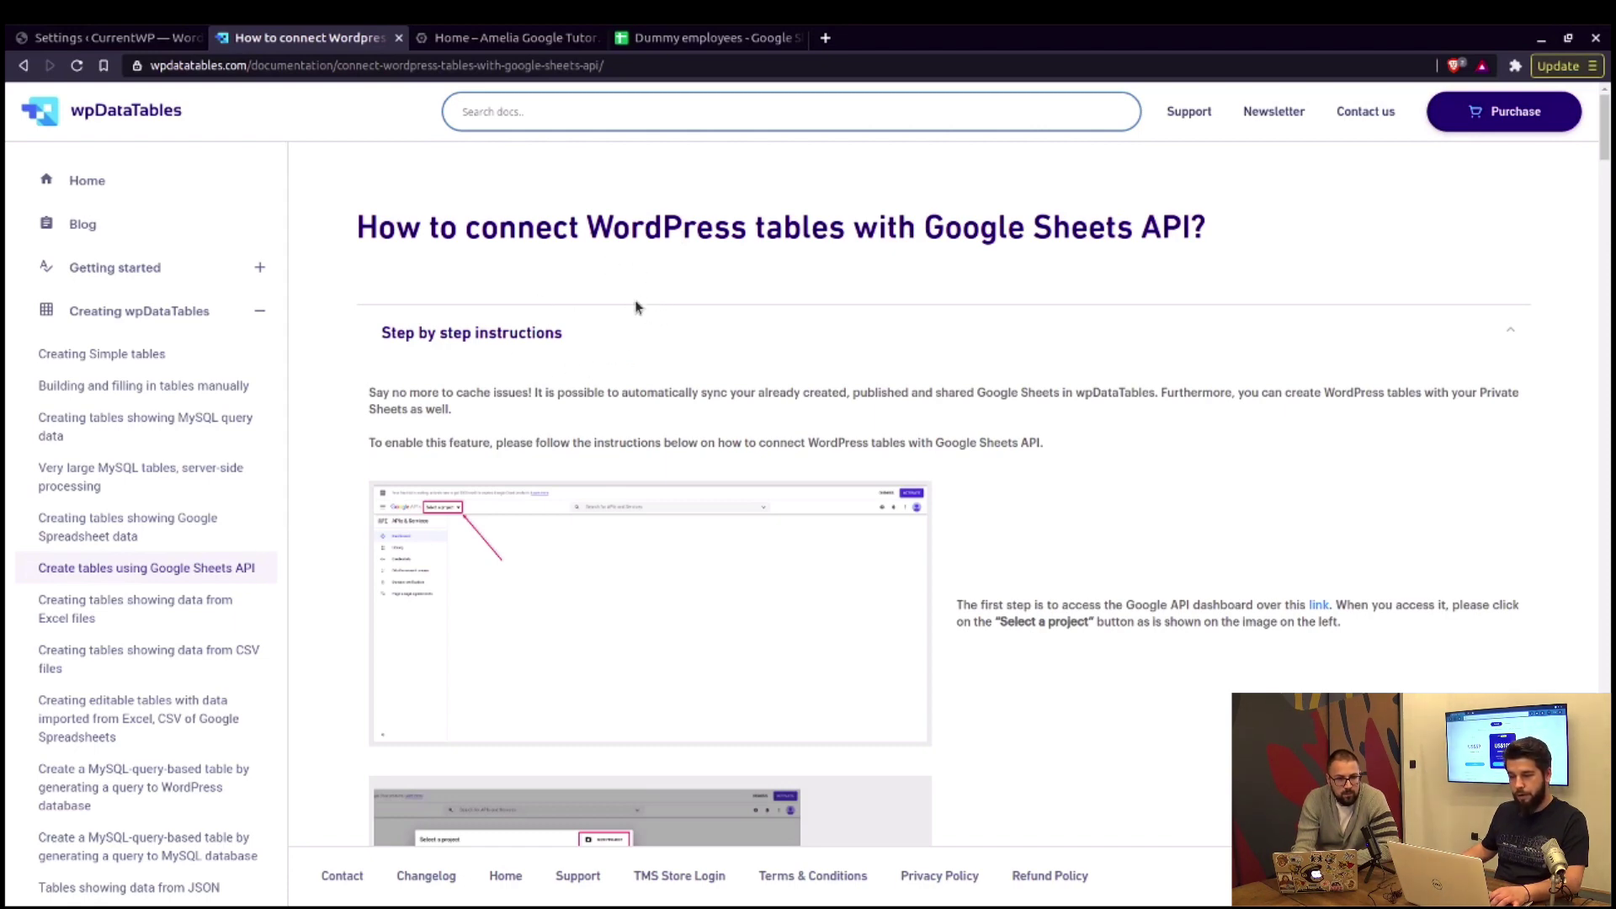
- Skim the Google Sheets API setup guide, then move to the Amelia Google Tutorial Cloud dashboard
scroll(956, 385, "down", 1)
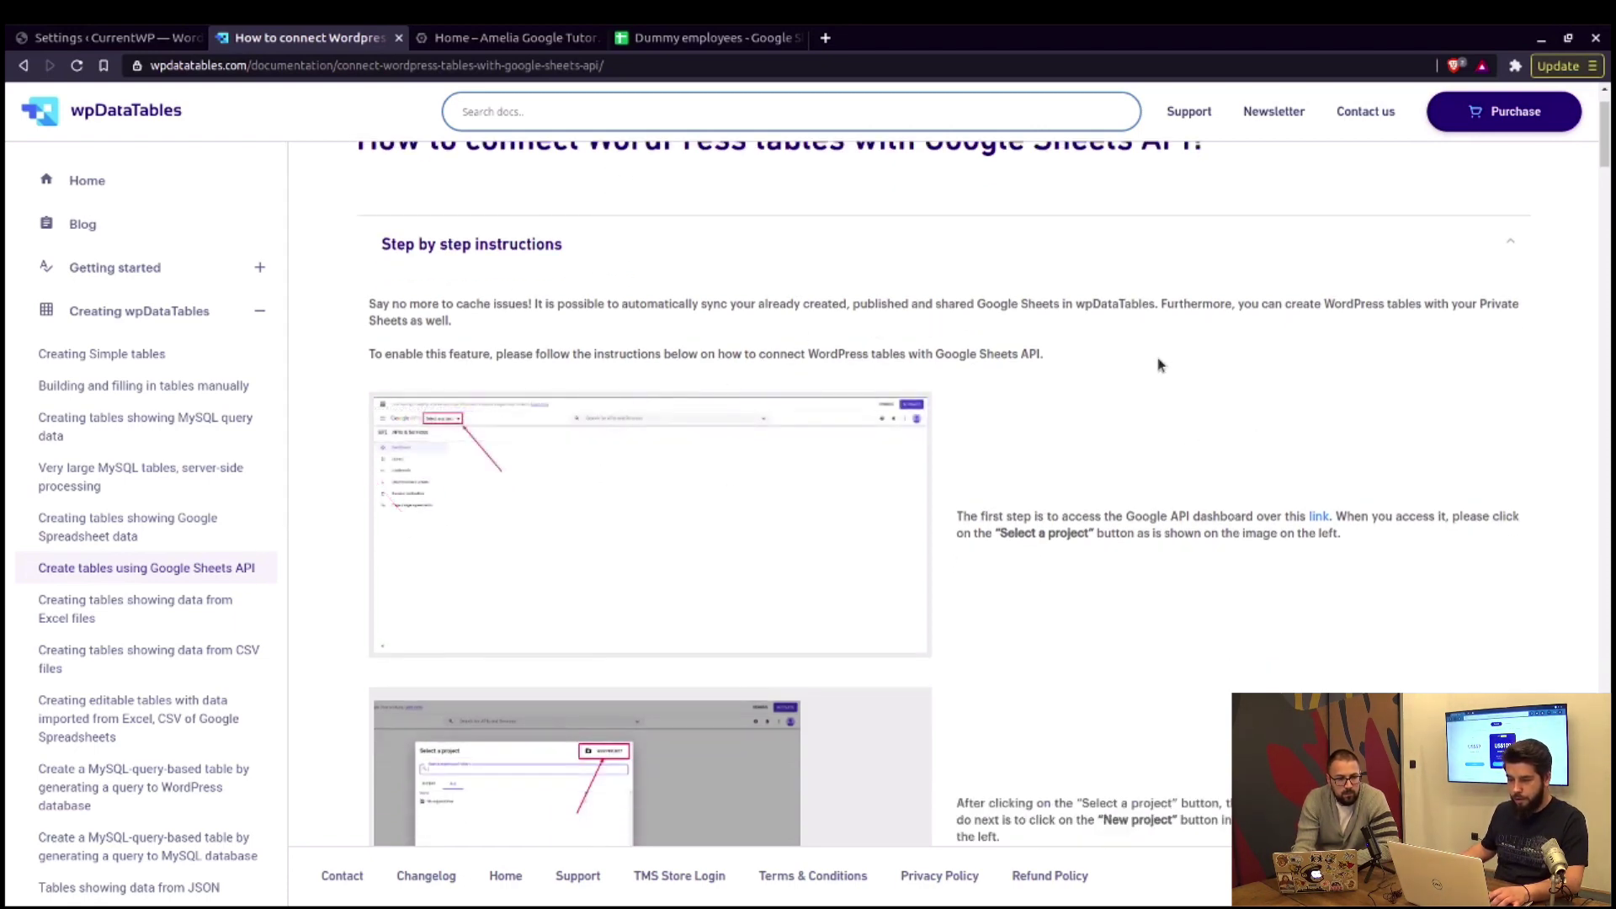
scroll(1081, 338, "down", 1)
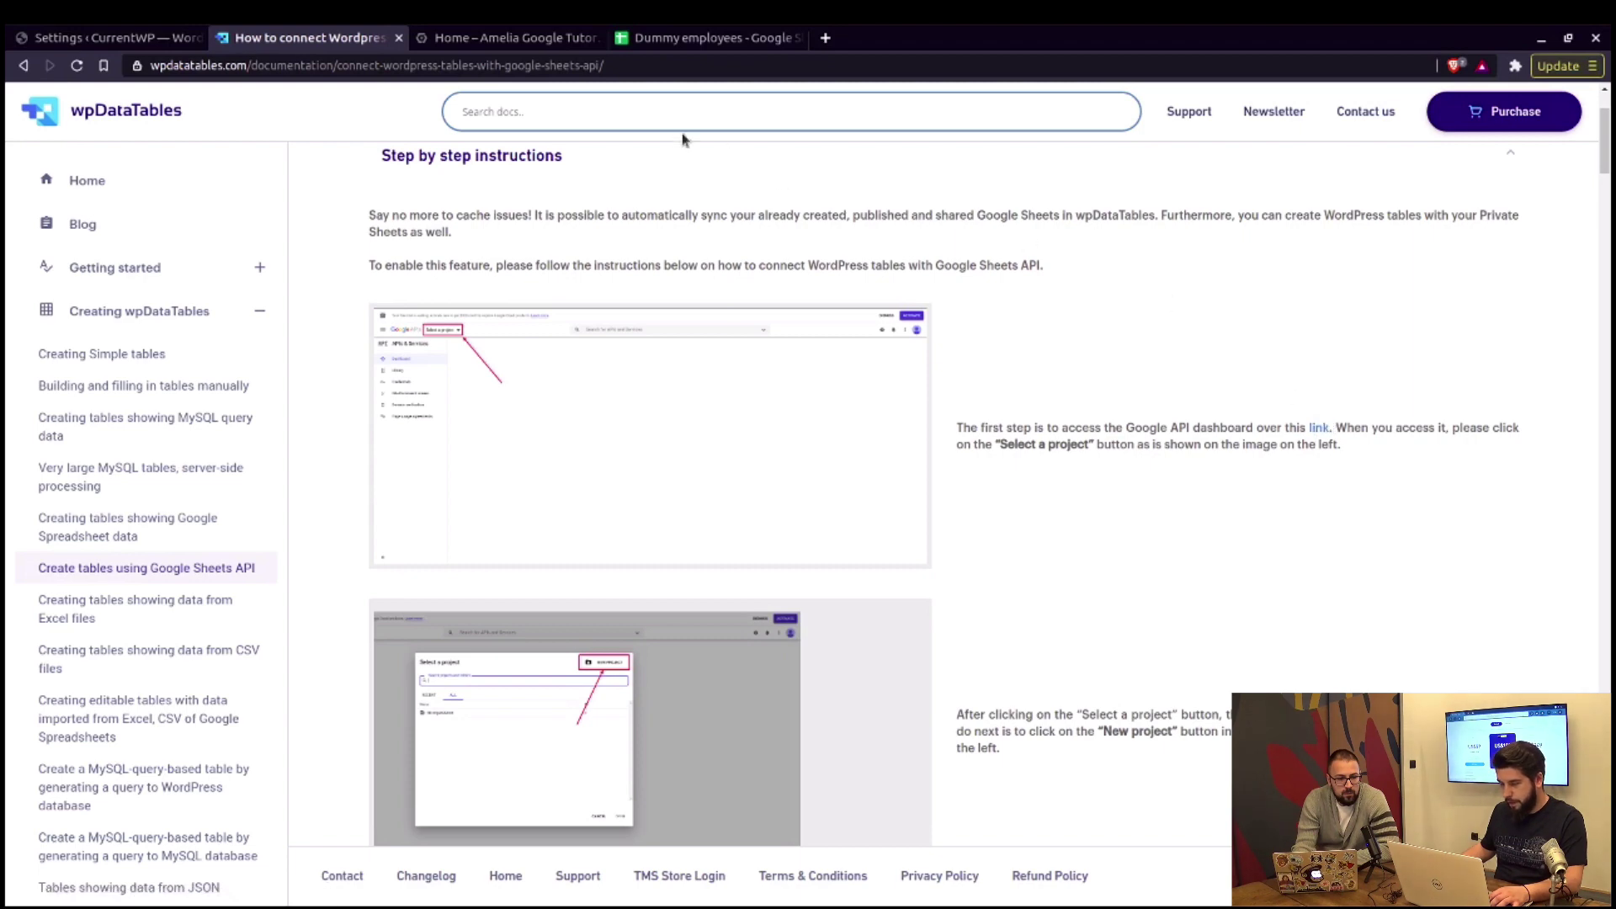
left_click(484, 38)
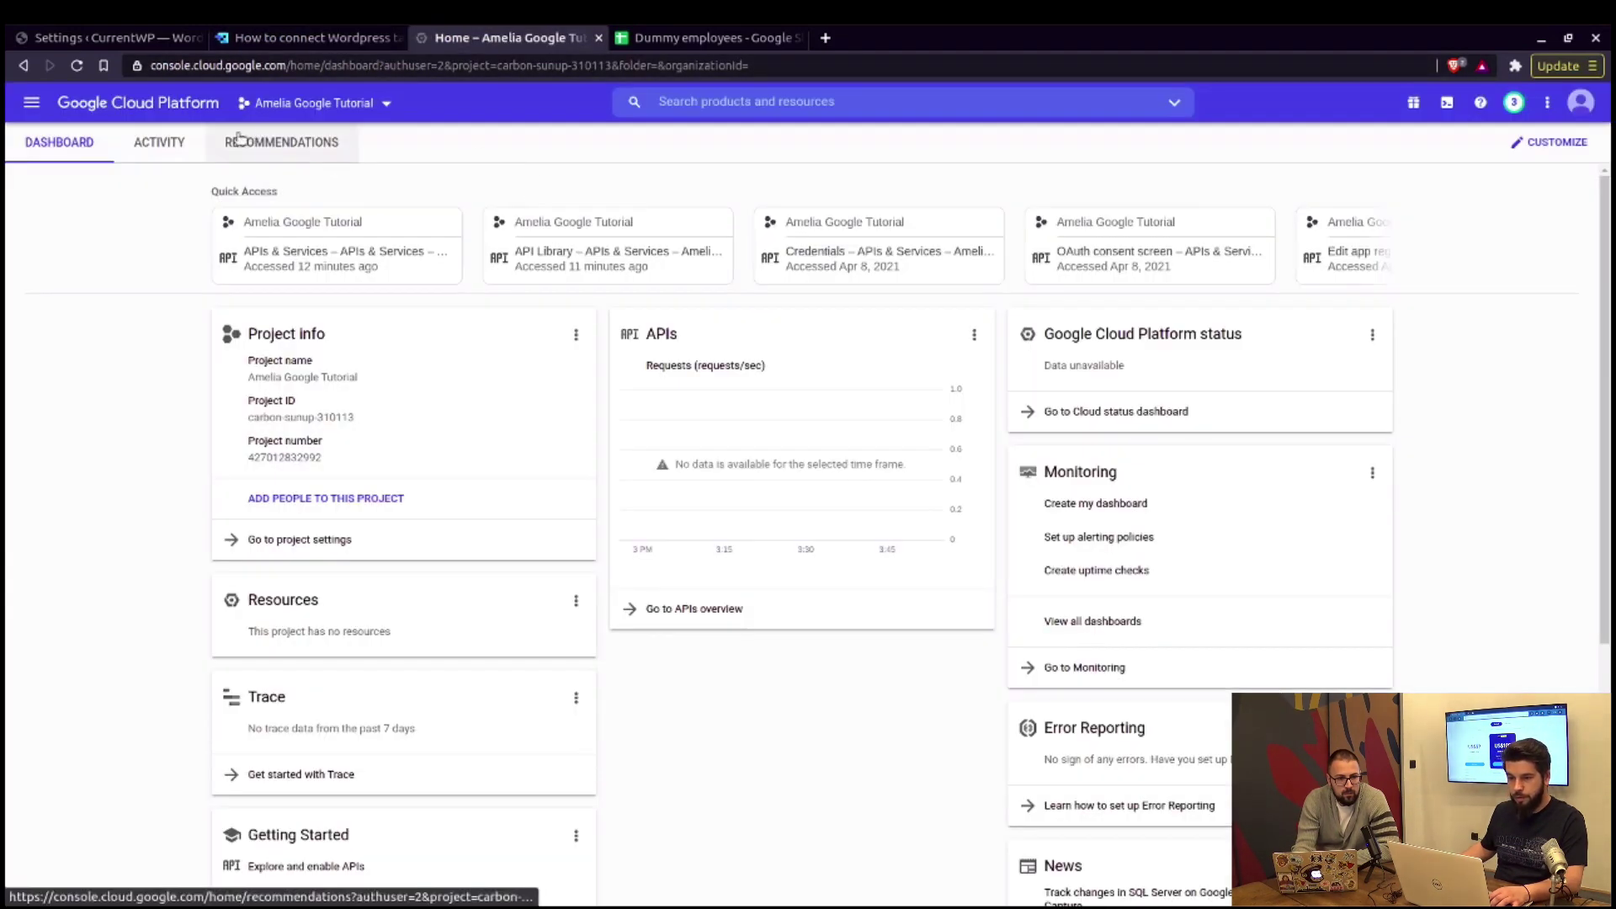
- Create a new Google Cloud project via the project selector, named 'Sheets API'
left_click(388, 105)
key("Escape")
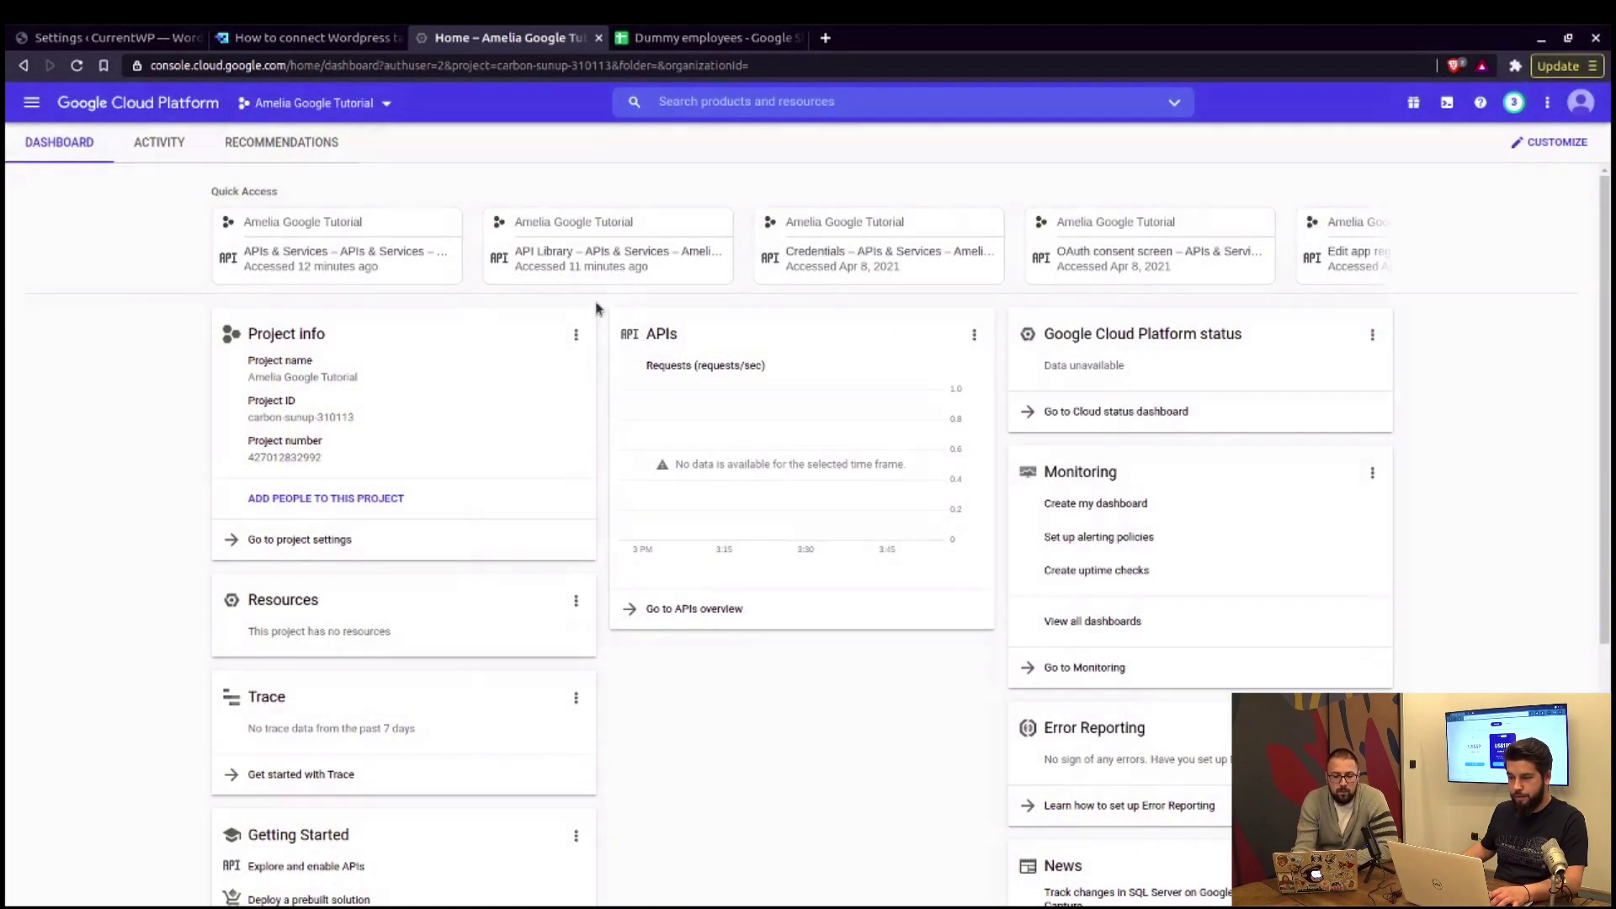
left_click(400, 258)
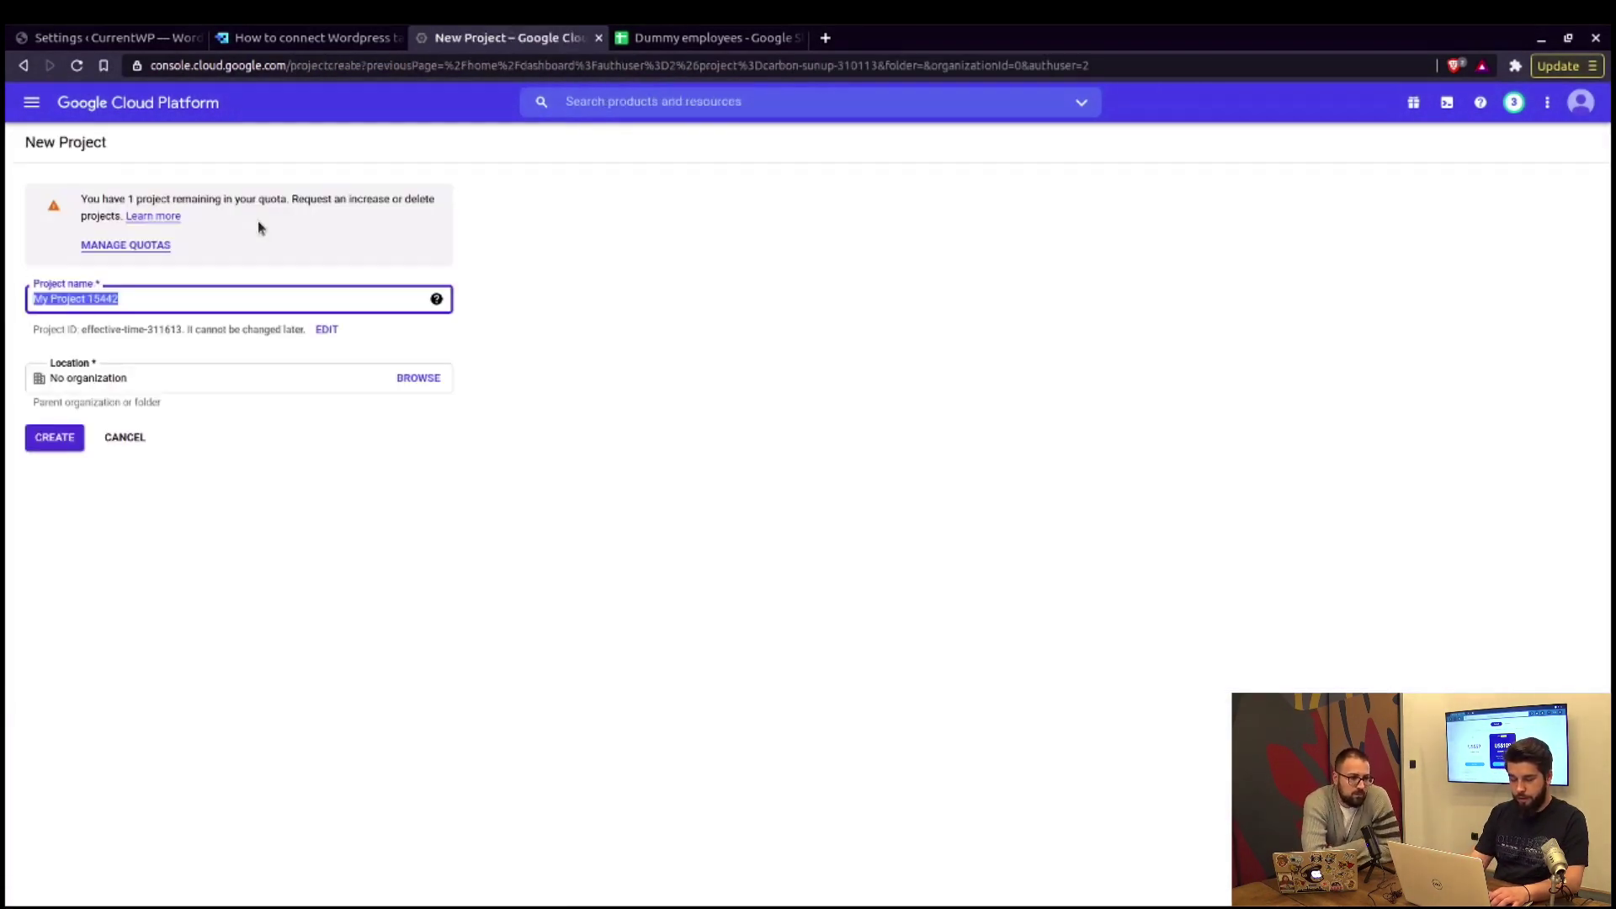
type("Sheets AP")
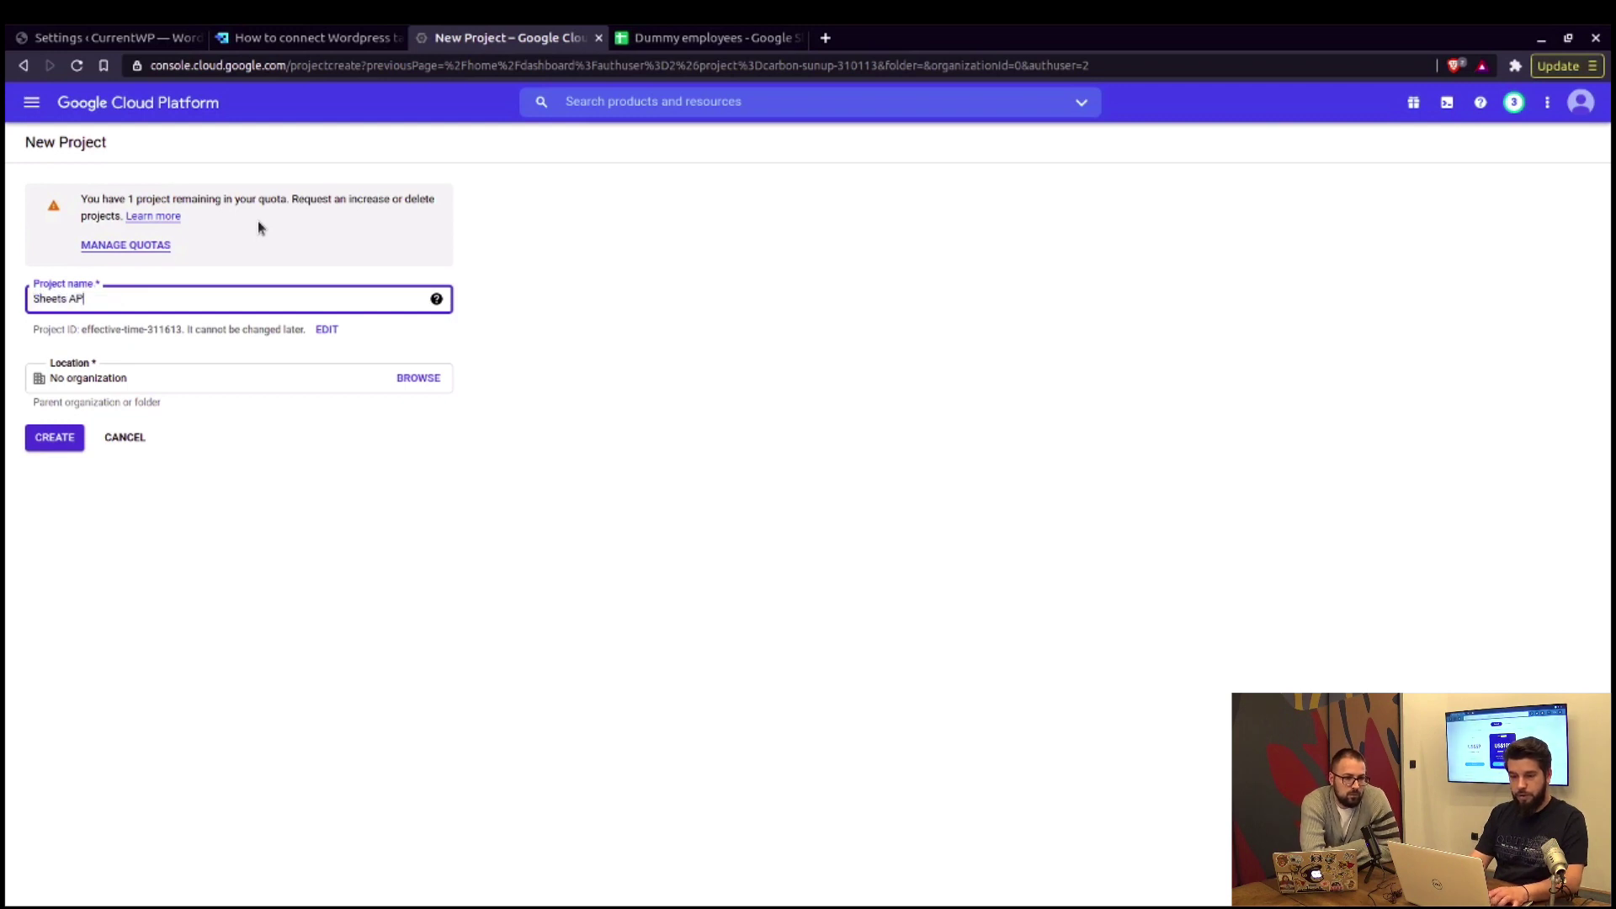
type("I")
left_click(50, 438)
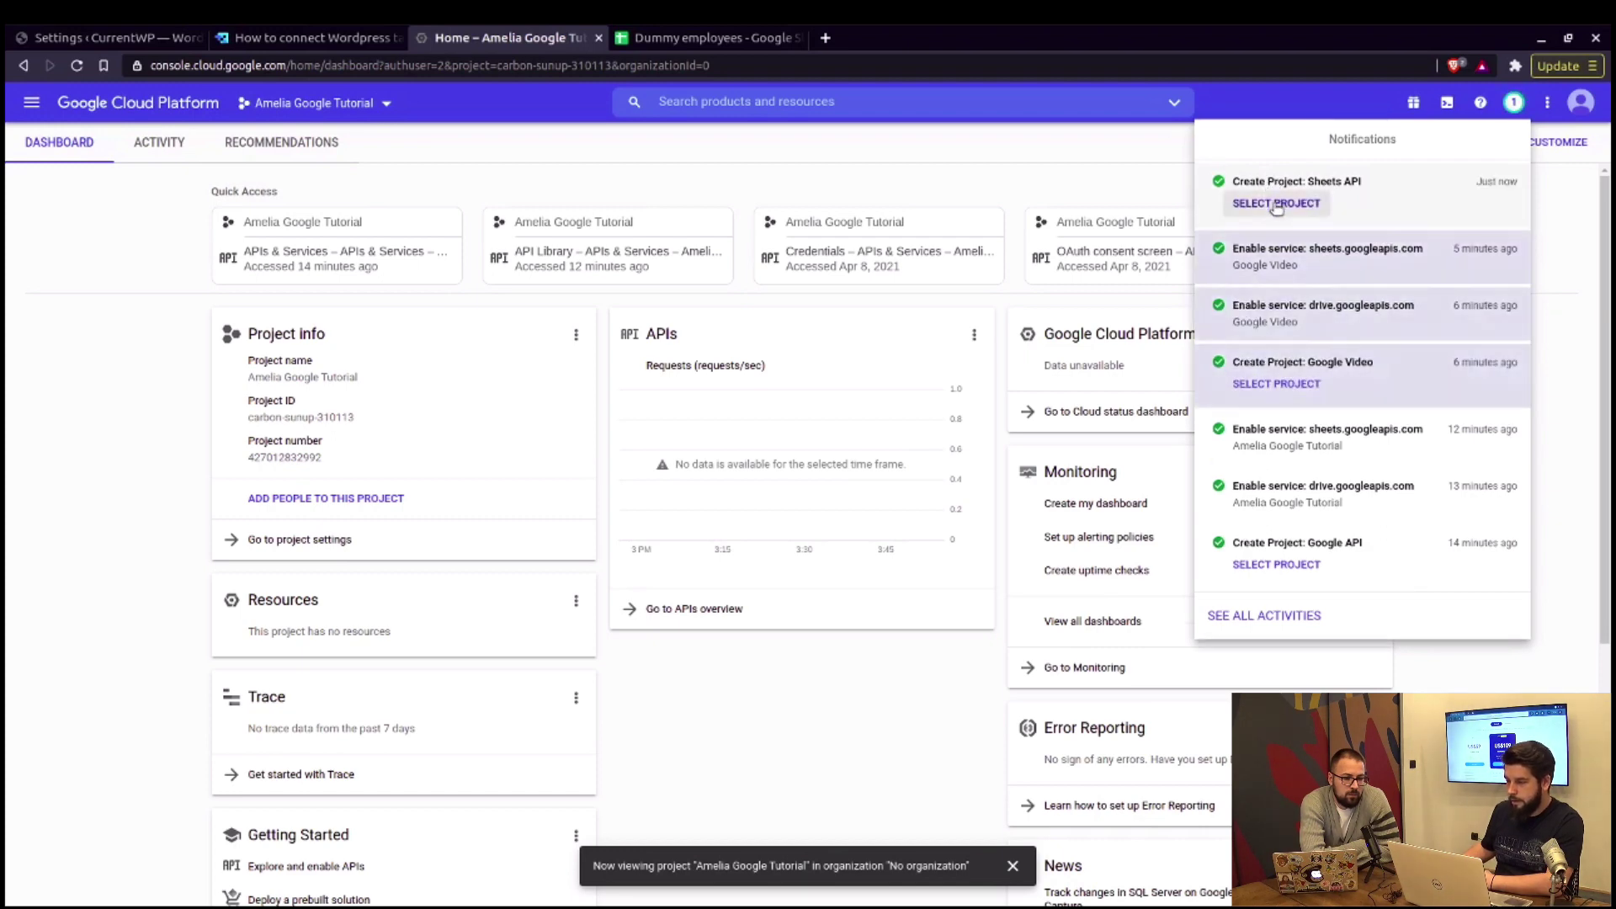
- Switch to the new Sheets API project and go to the APIs & Services Library
left_click(1276, 203)
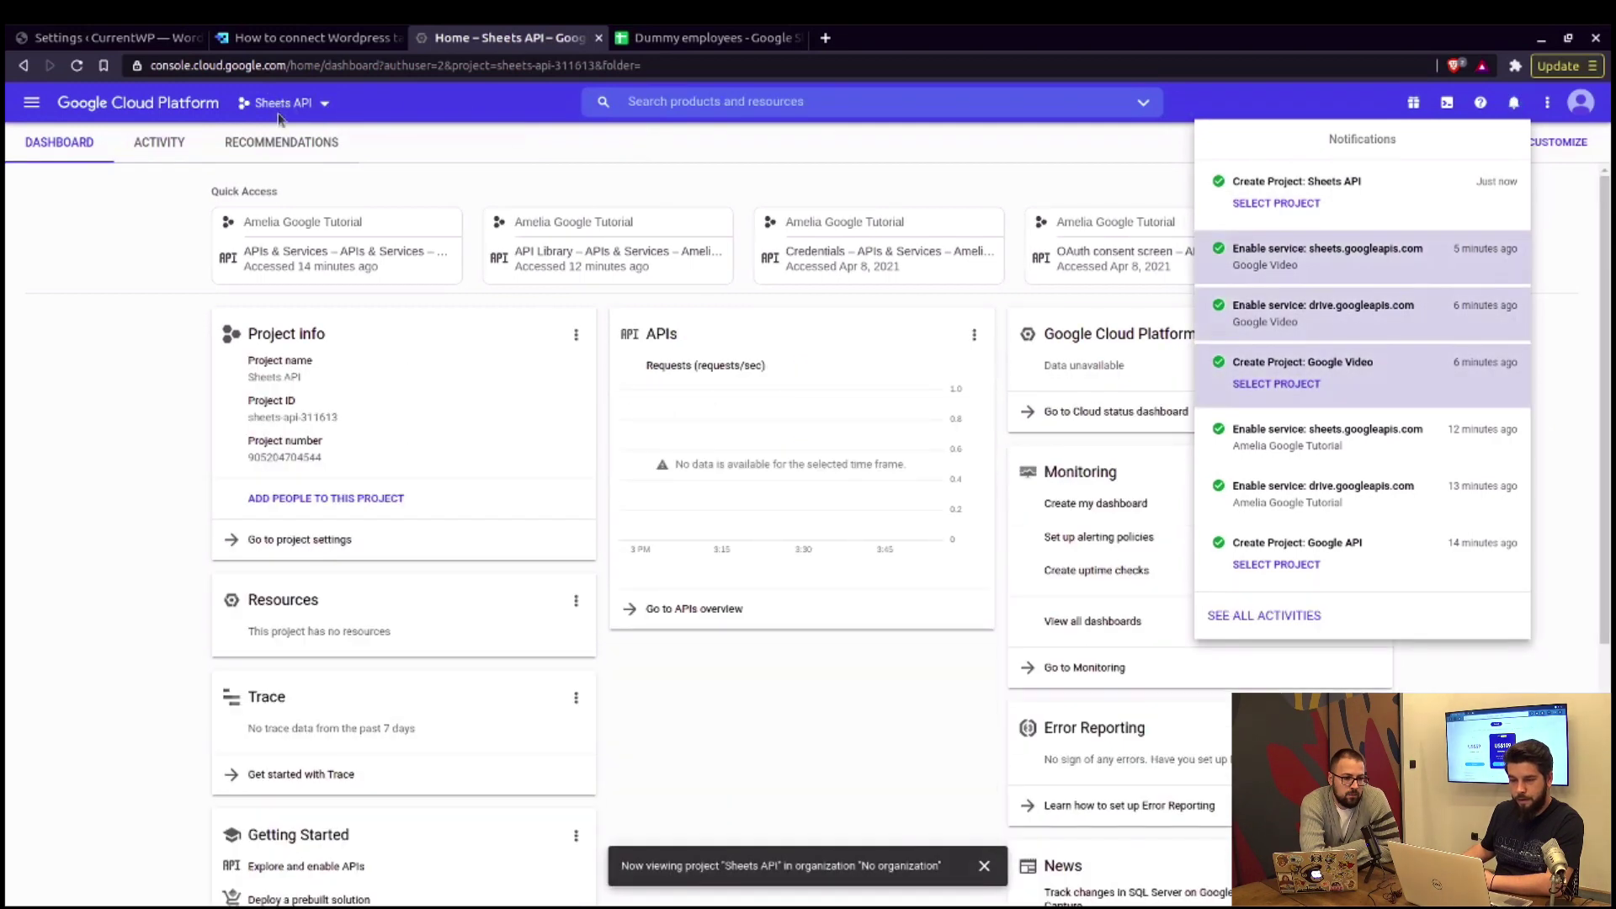
left_click(33, 105)
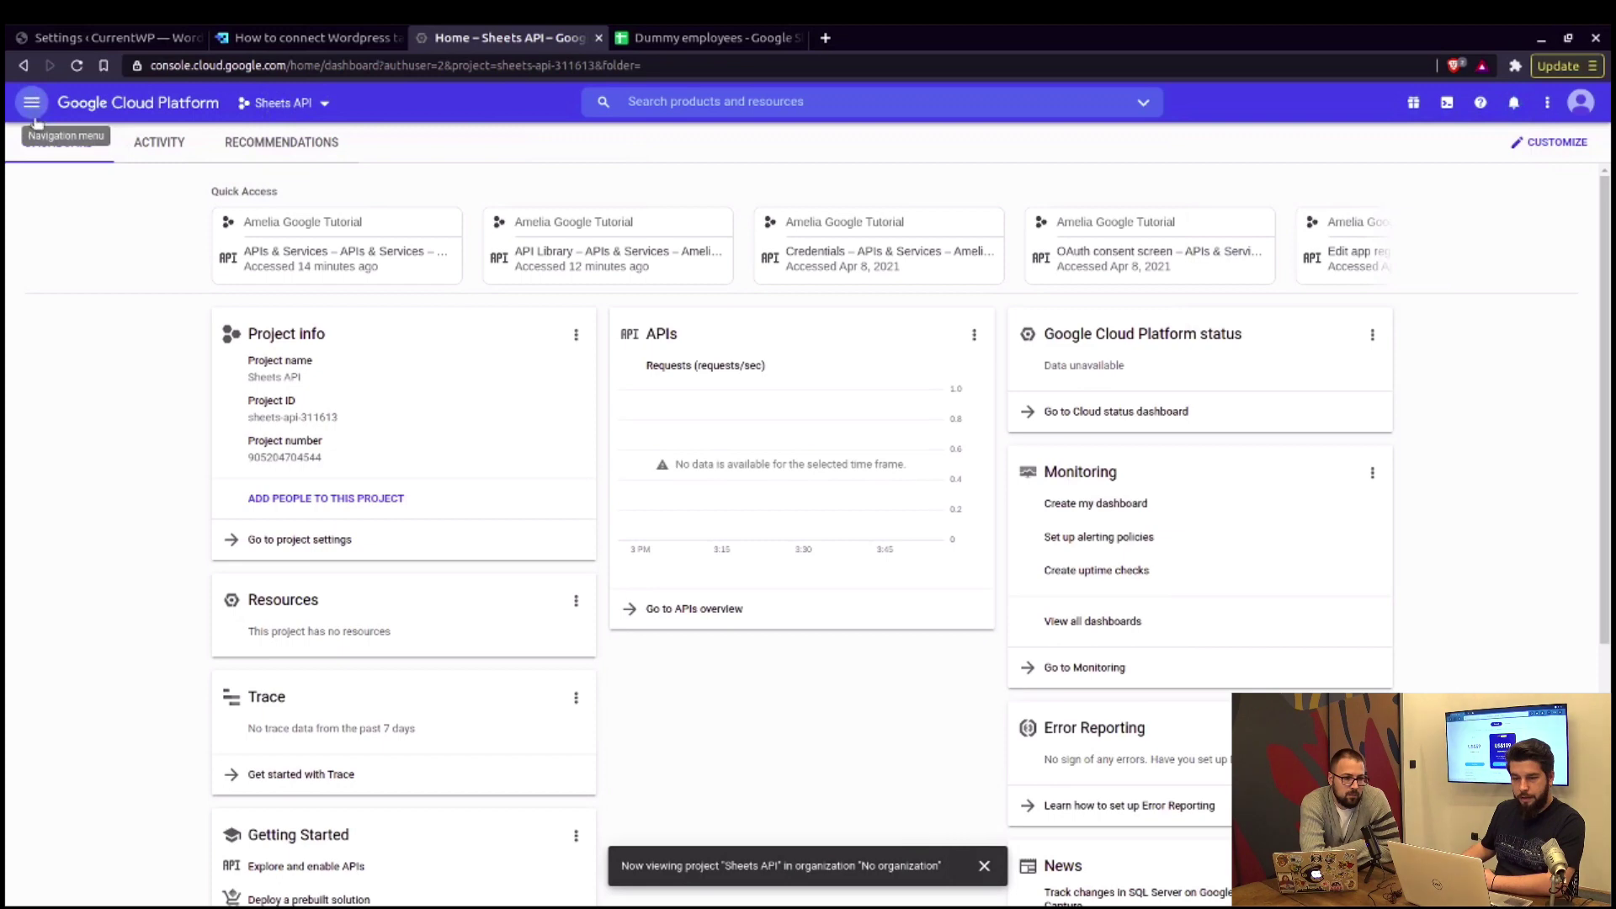
left_click(34, 124)
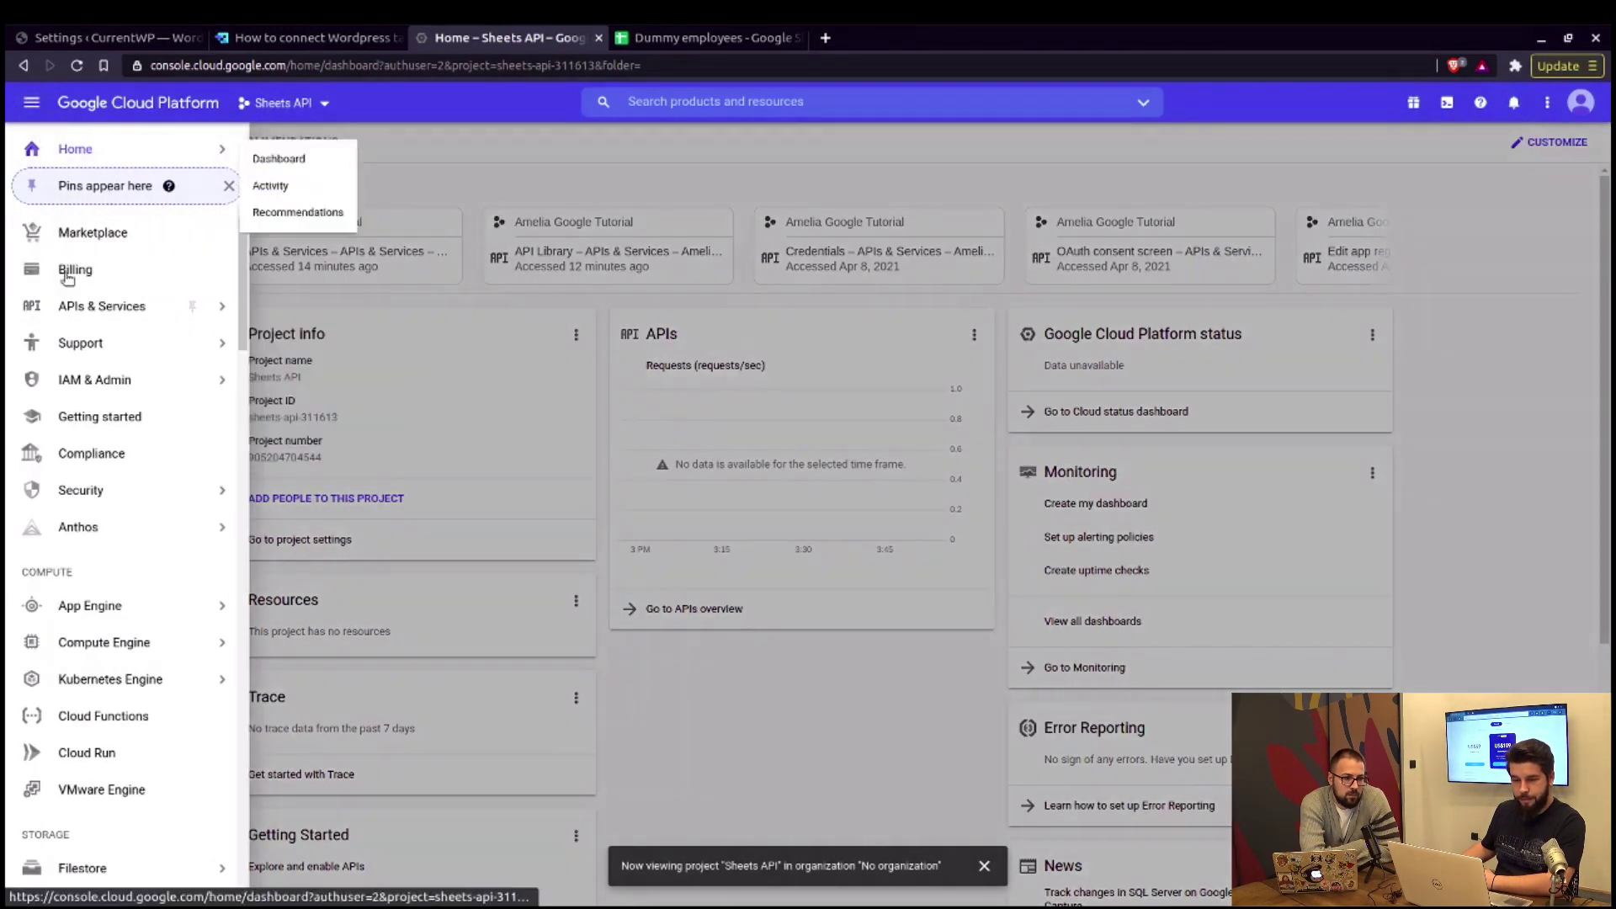
mouse_move(88, 315)
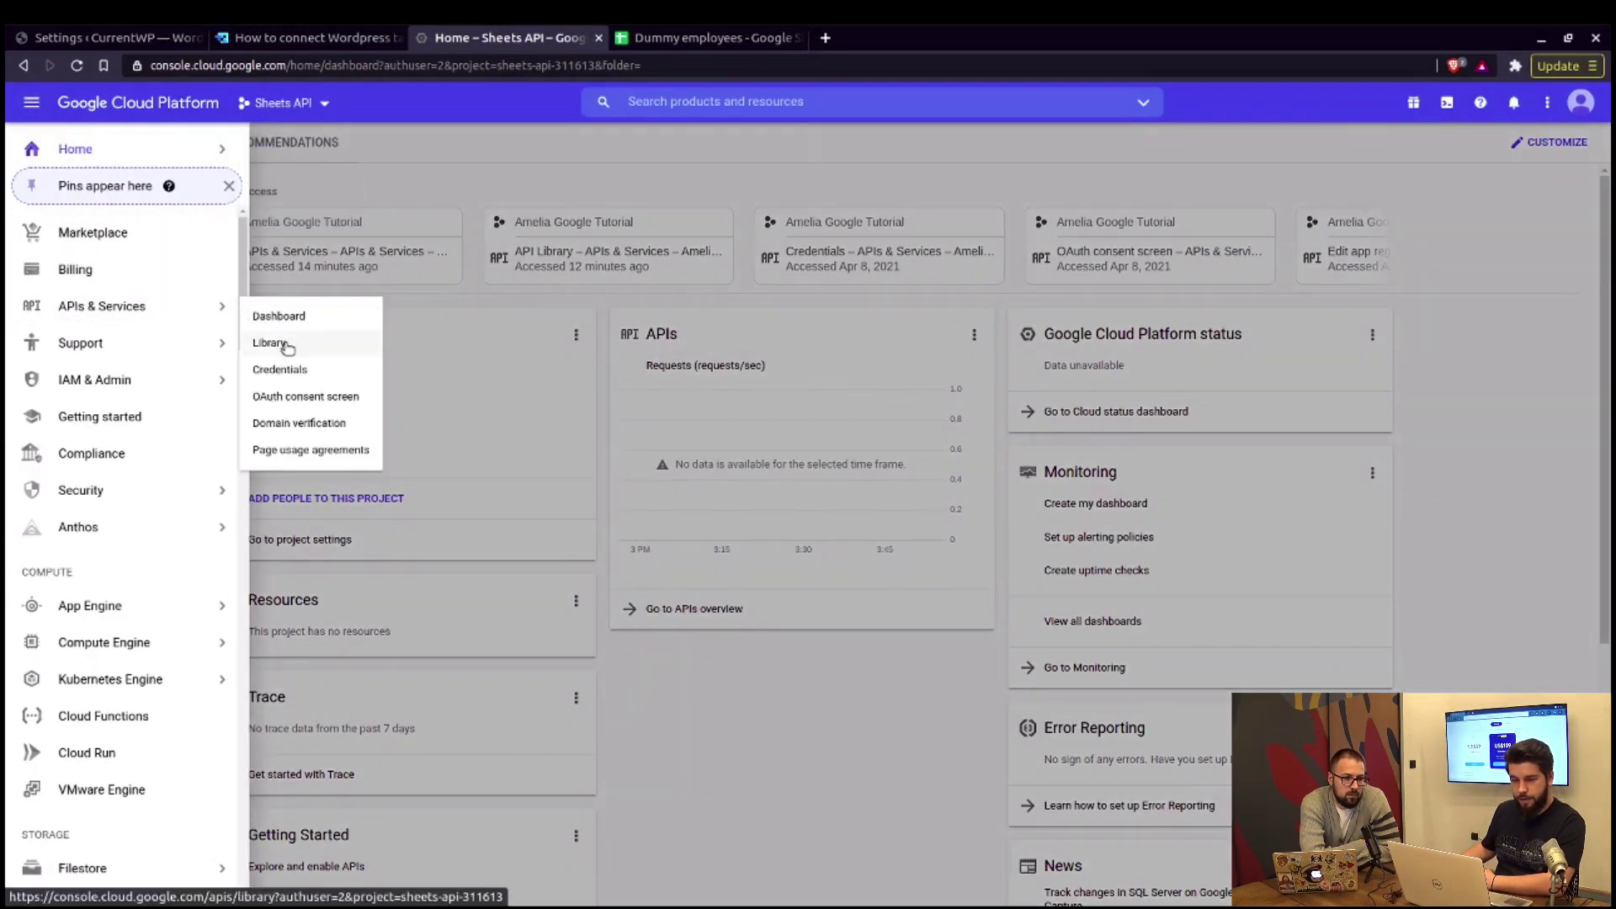
left_click(324, 344)
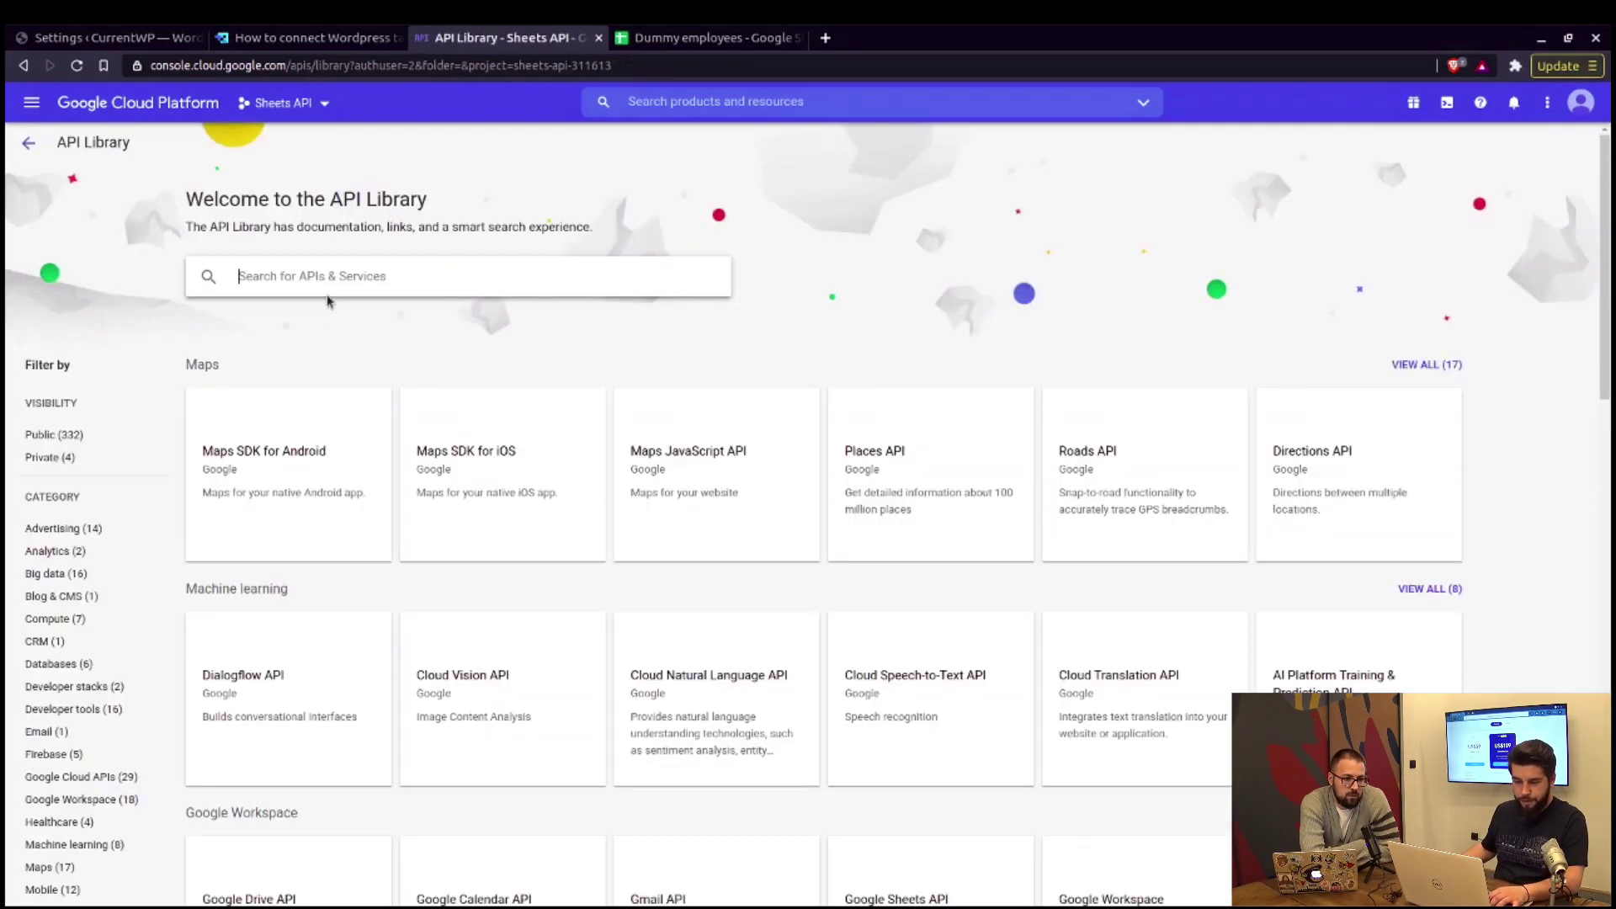
- Find the Google Drive API in the library and enable it
scroll(381, 654, "down", 1)
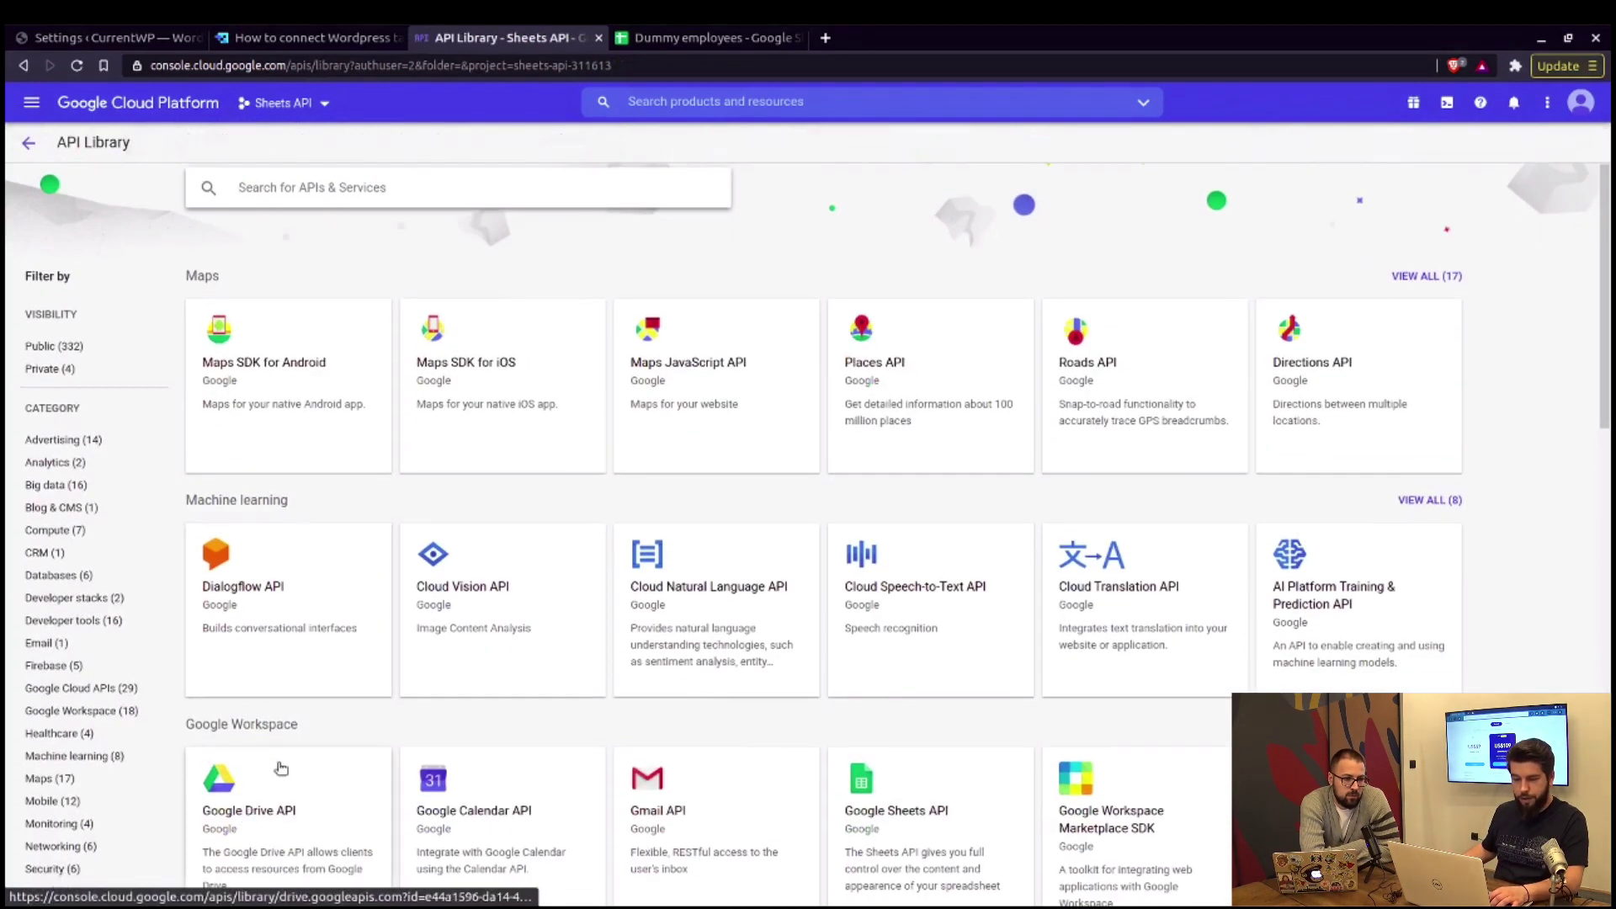
scroll(278, 758, "down", 1)
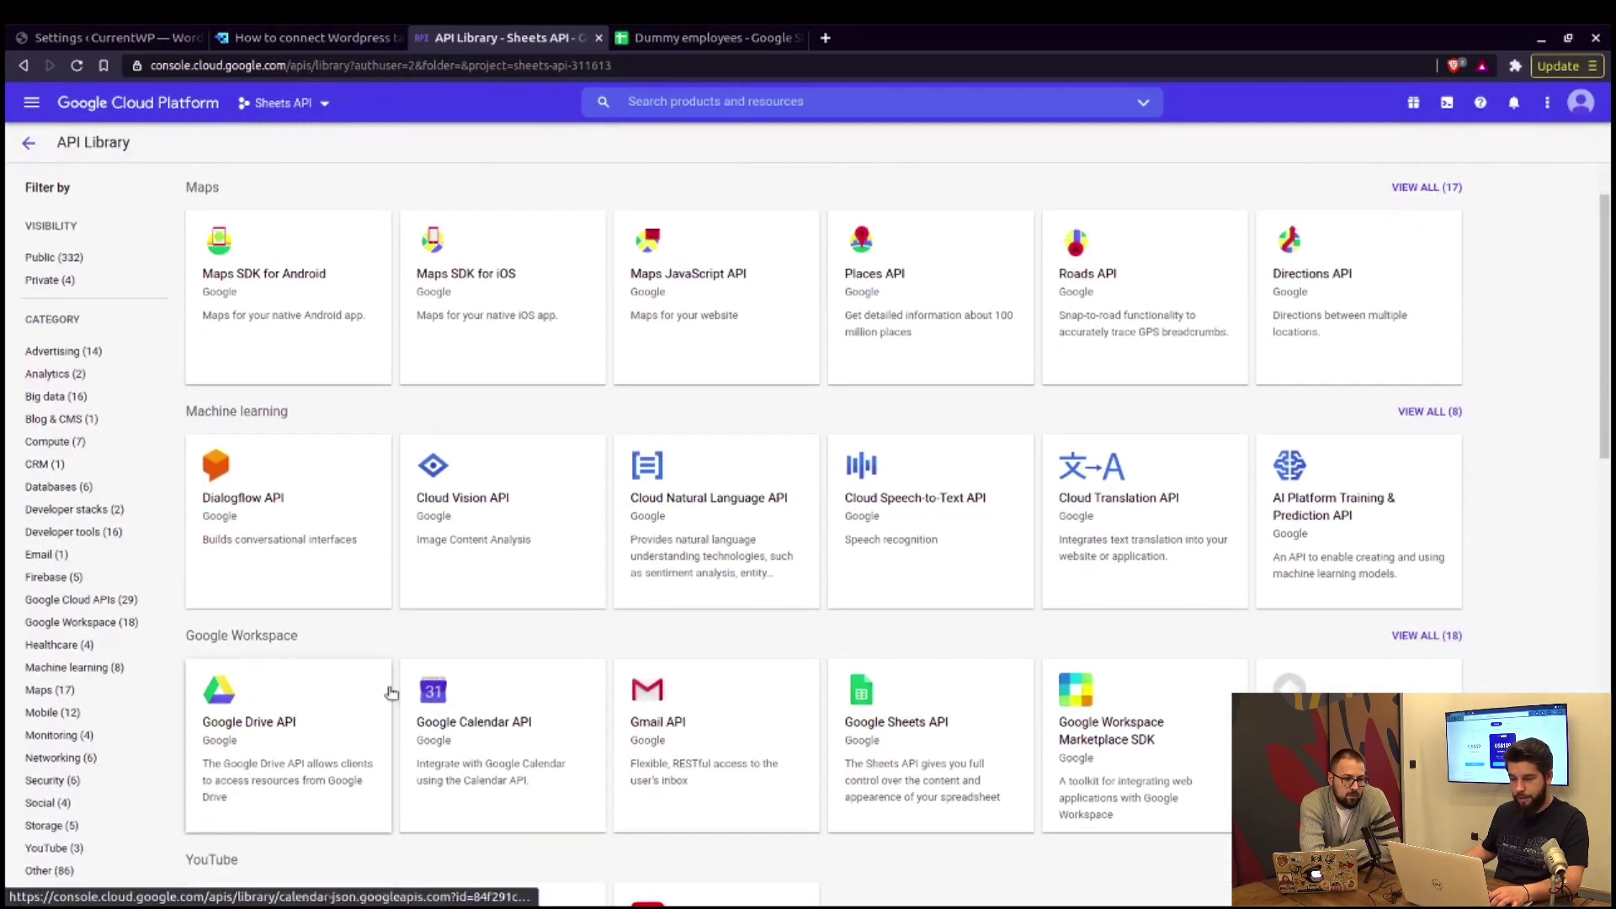
scroll(360, 707, "up", 2)
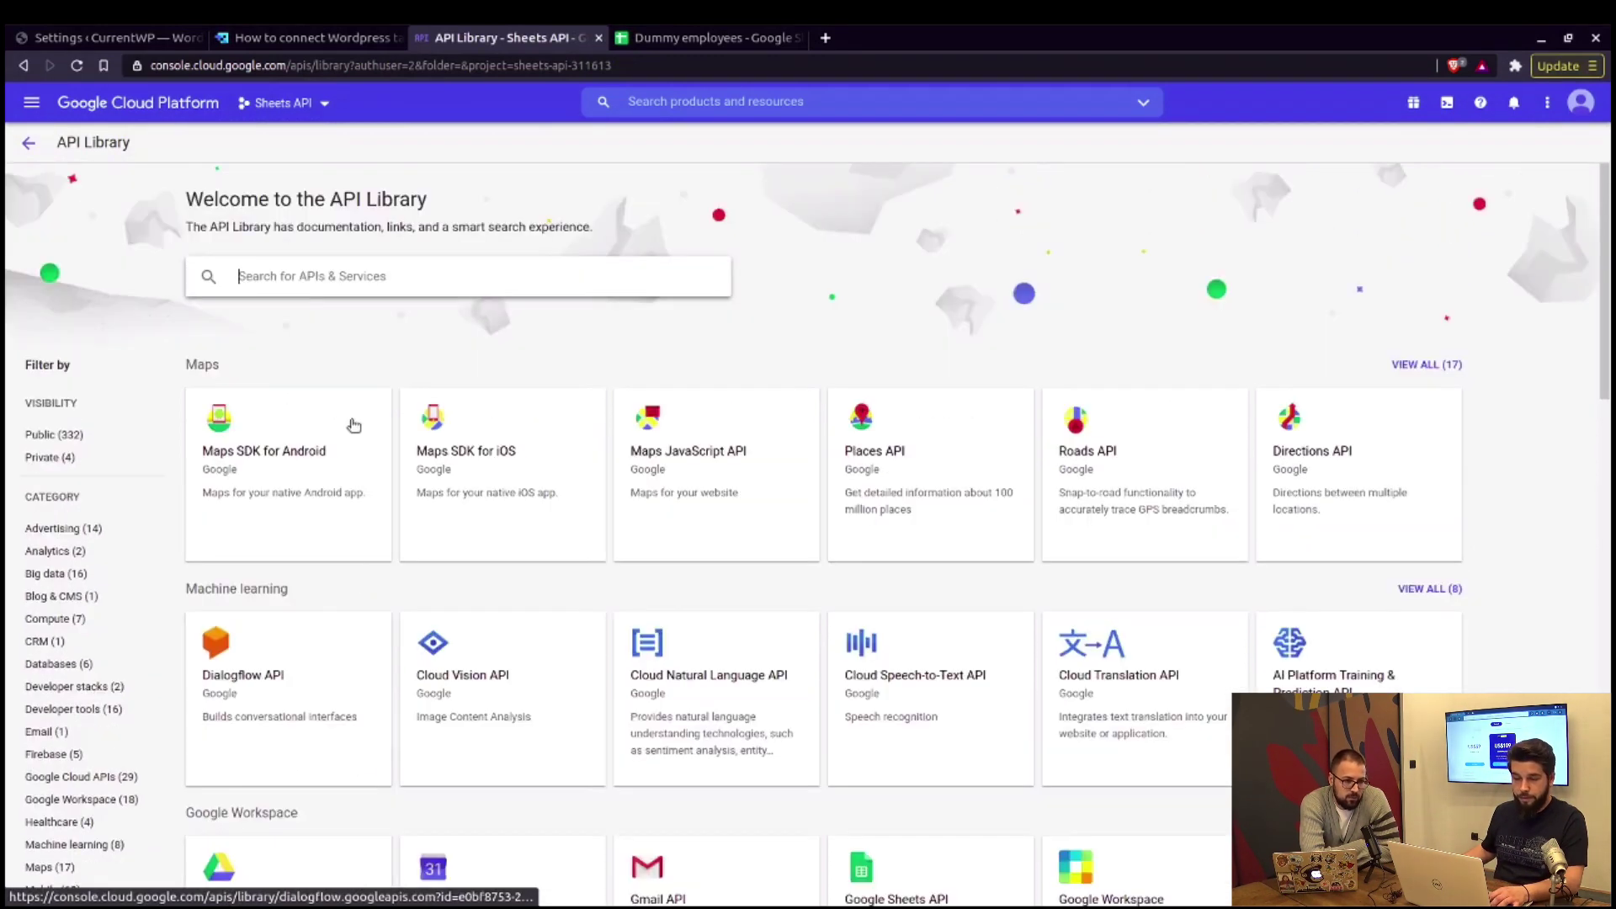
scroll(297, 714, "down", 2)
left_click(274, 707)
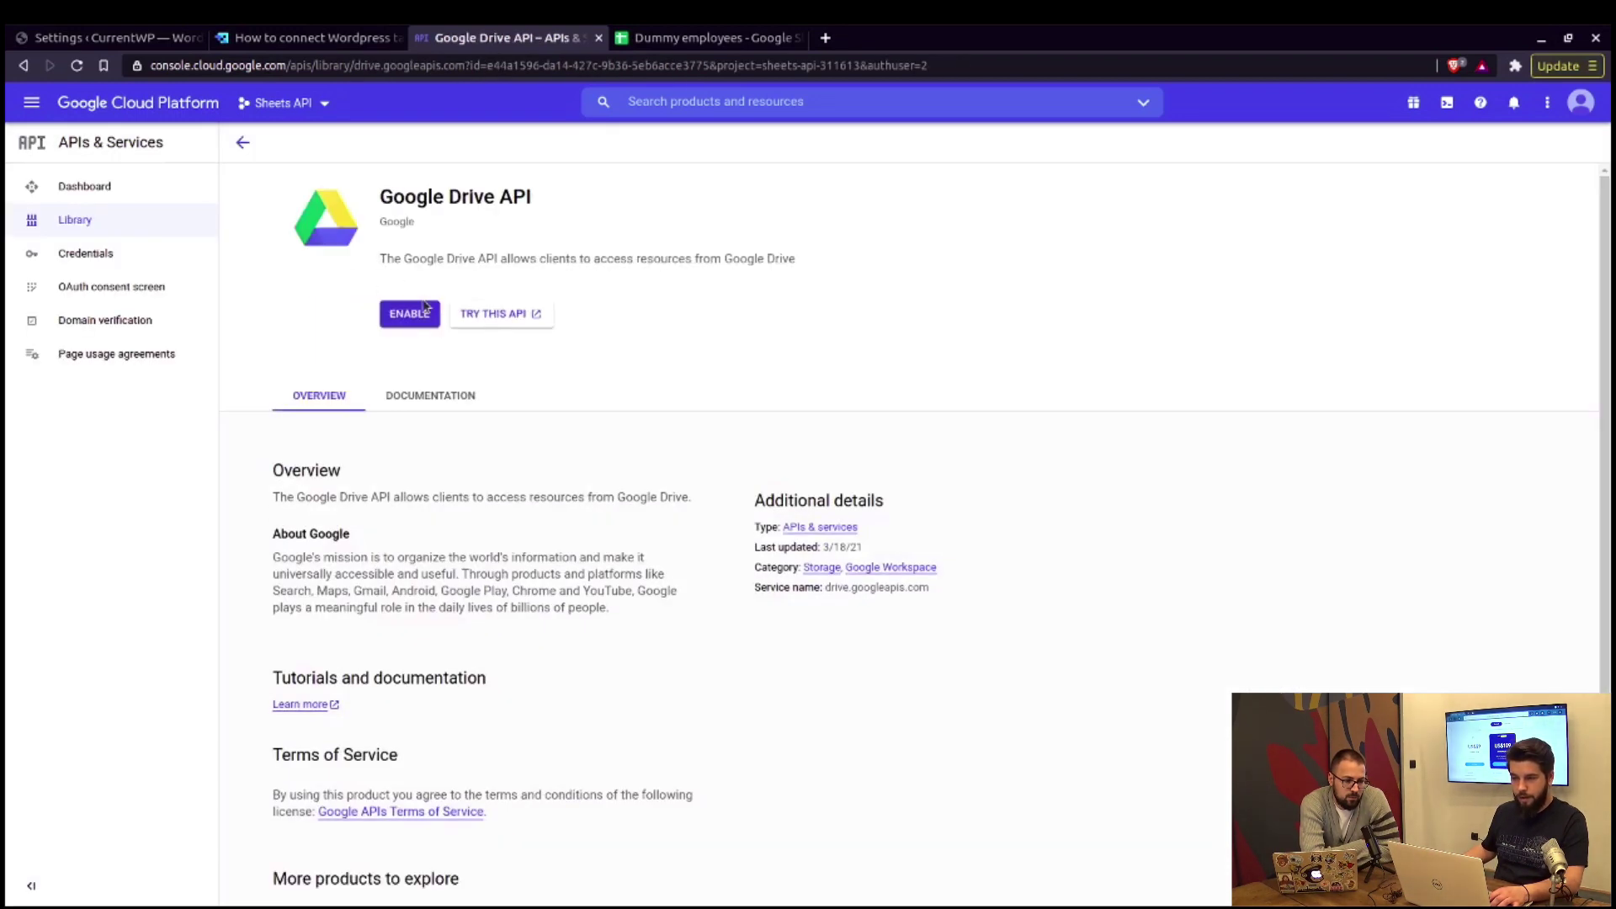
left_click(423, 301)
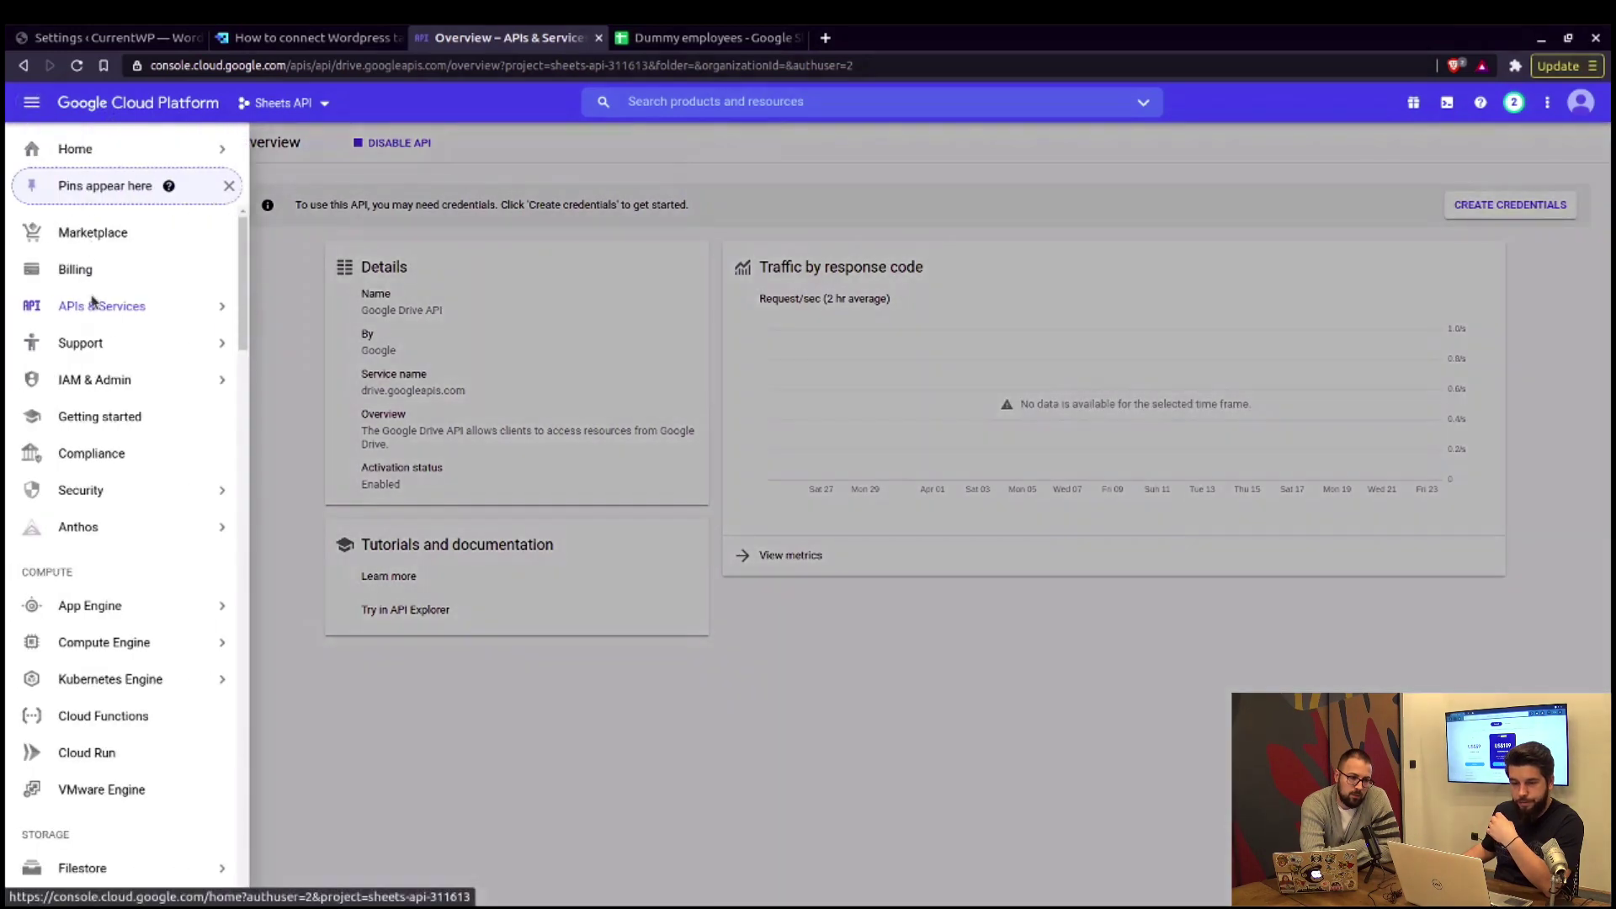
- From the APIs & Services Library, open the Google Sheets API card and enable it
mouse_move(108, 308)
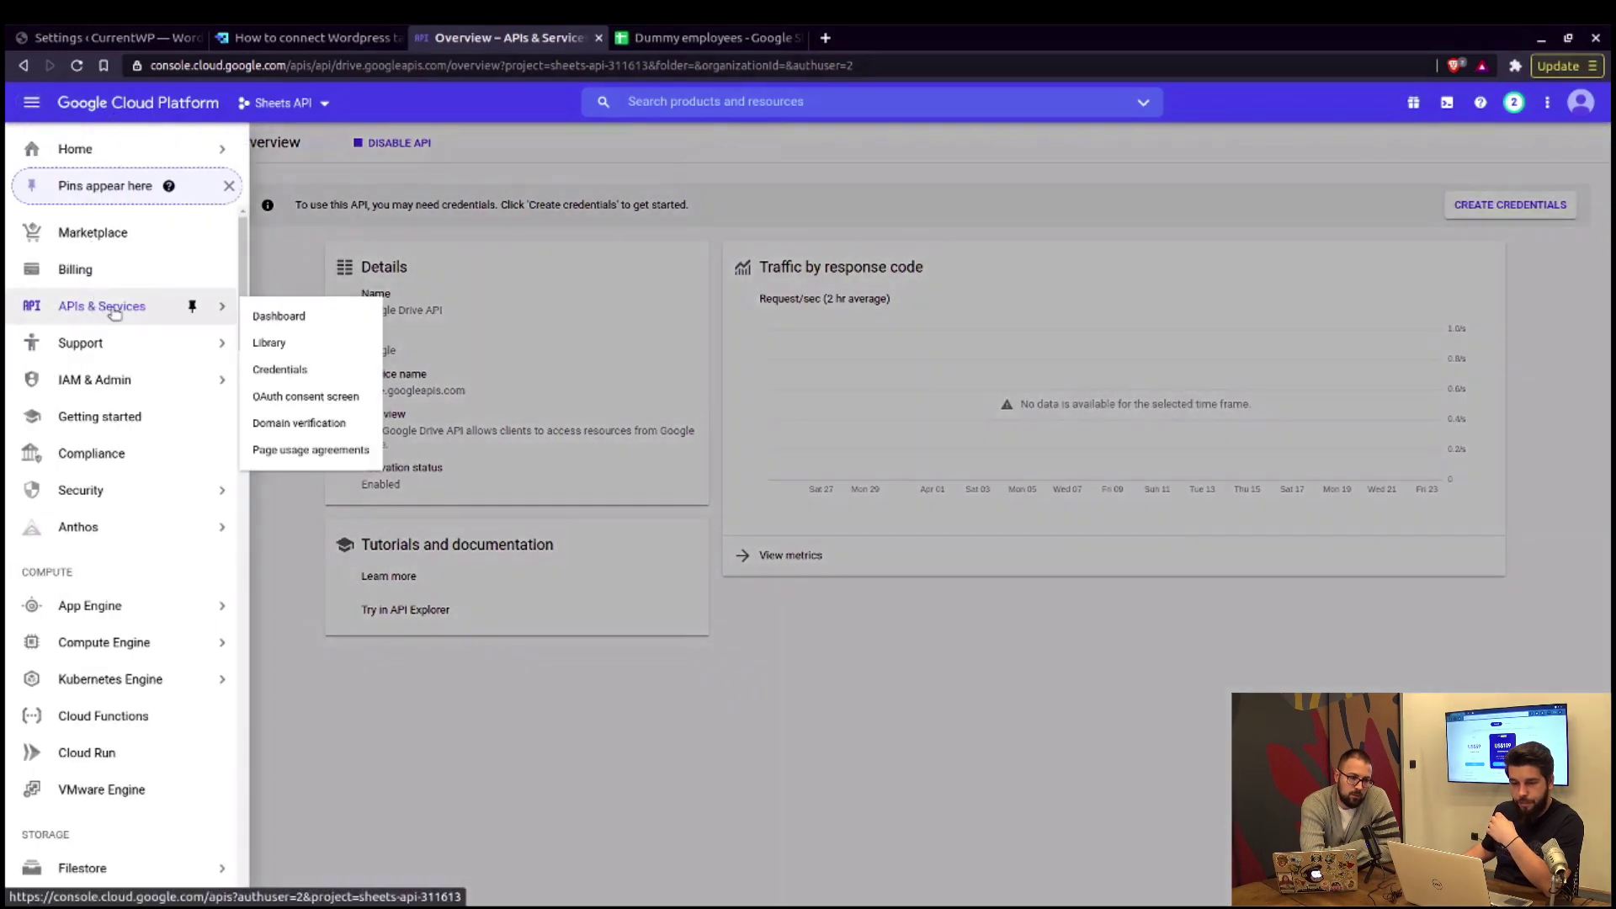
left_click(269, 344)
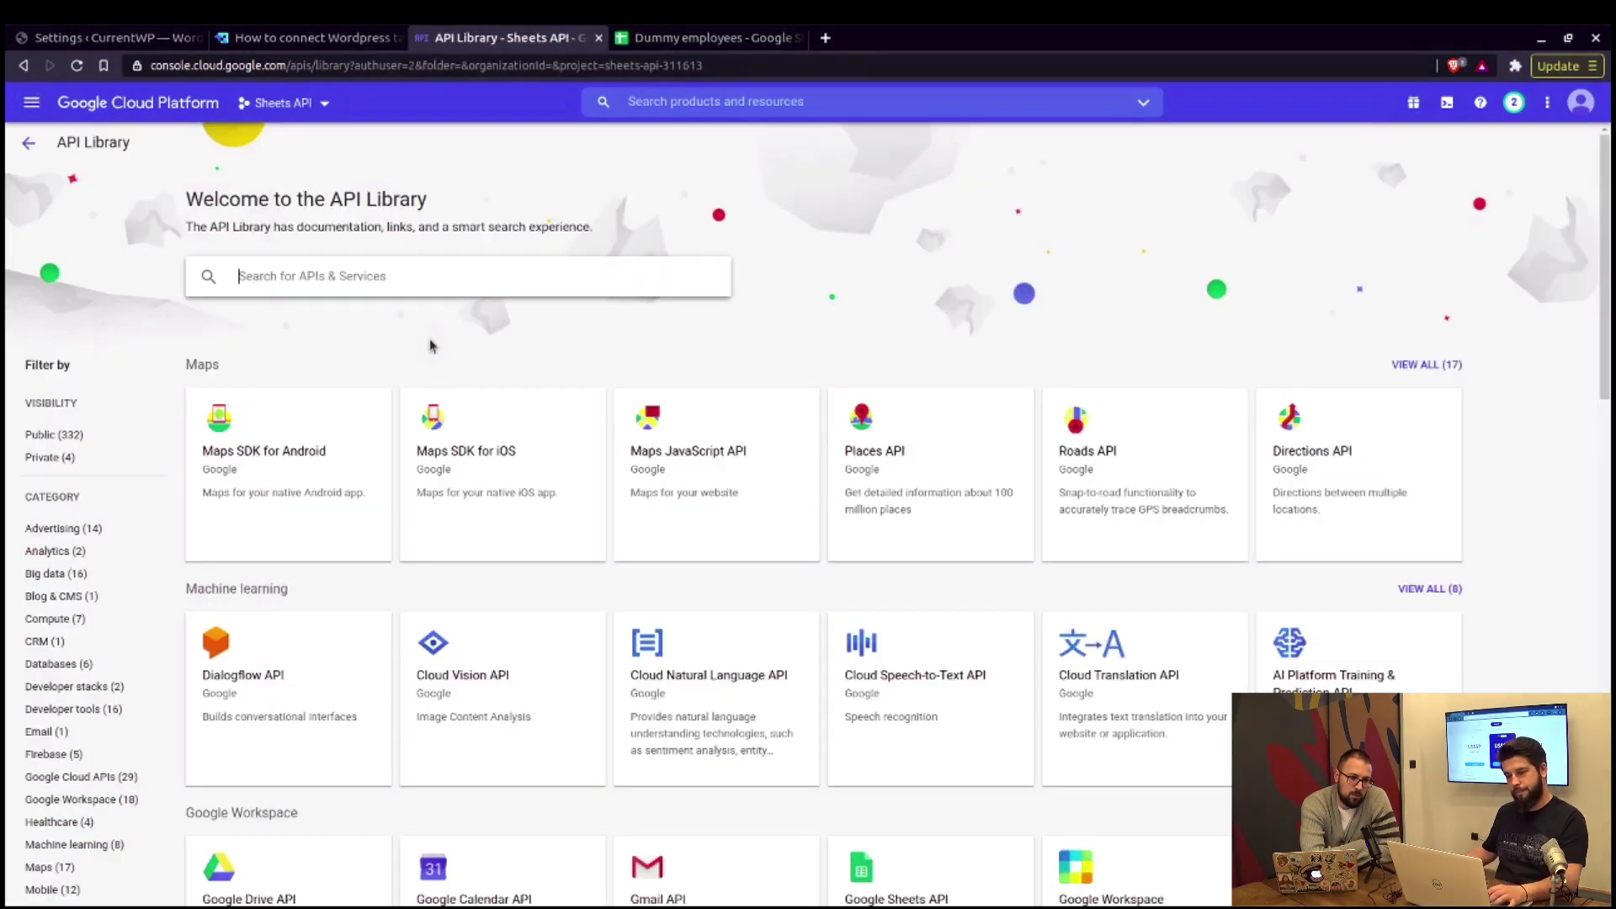
scroll(927, 671, "down", 2)
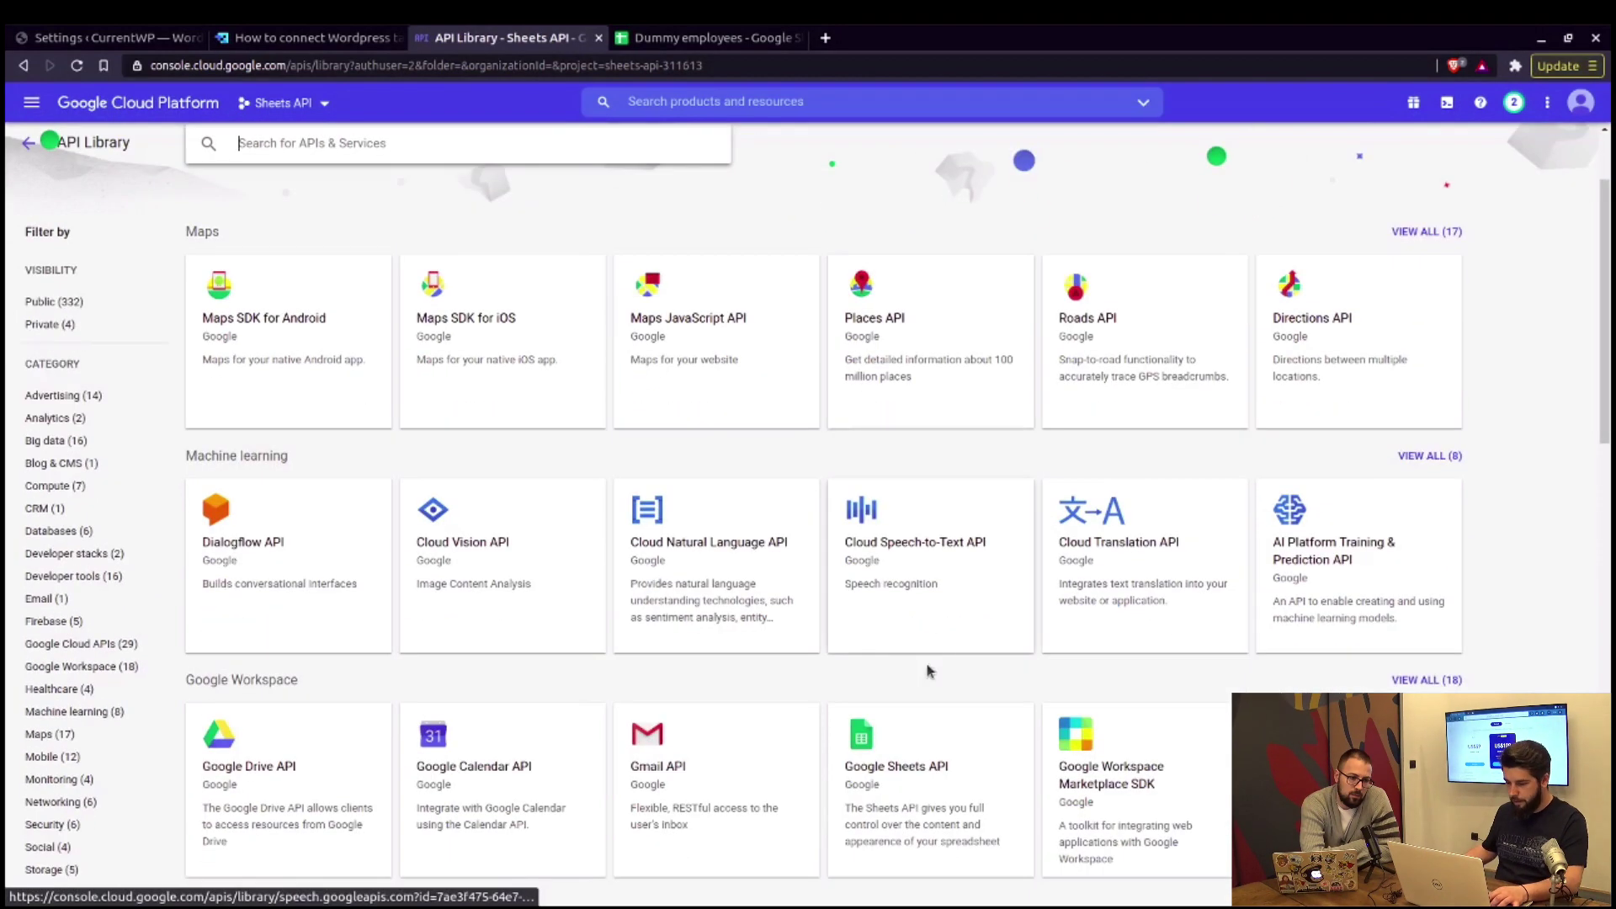
left_click(909, 745)
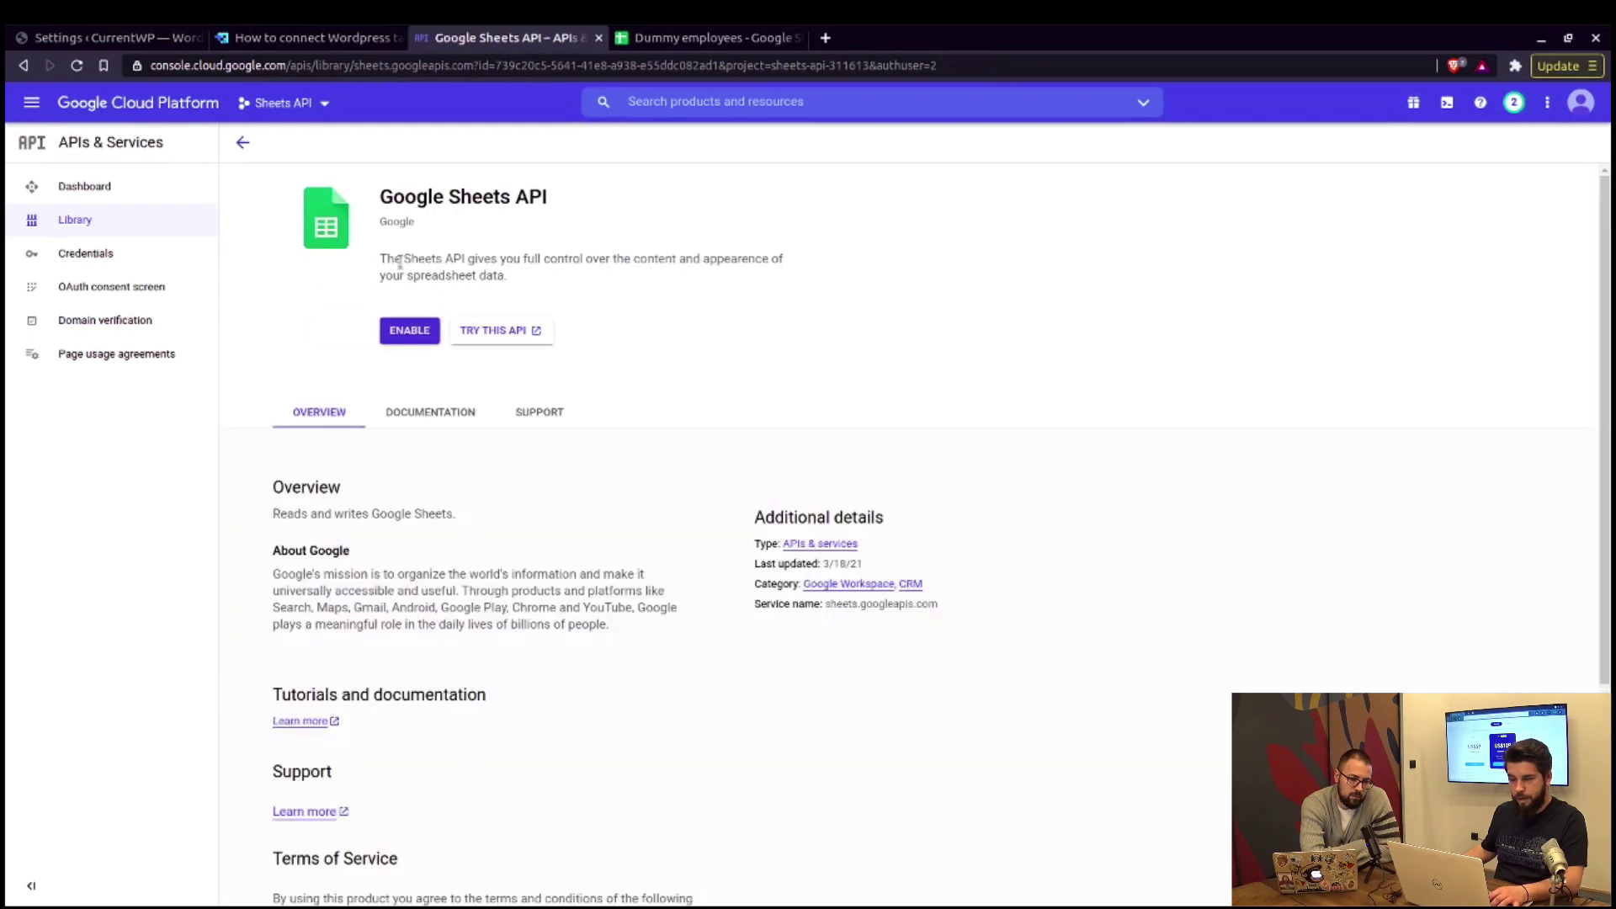
left_click(425, 328)
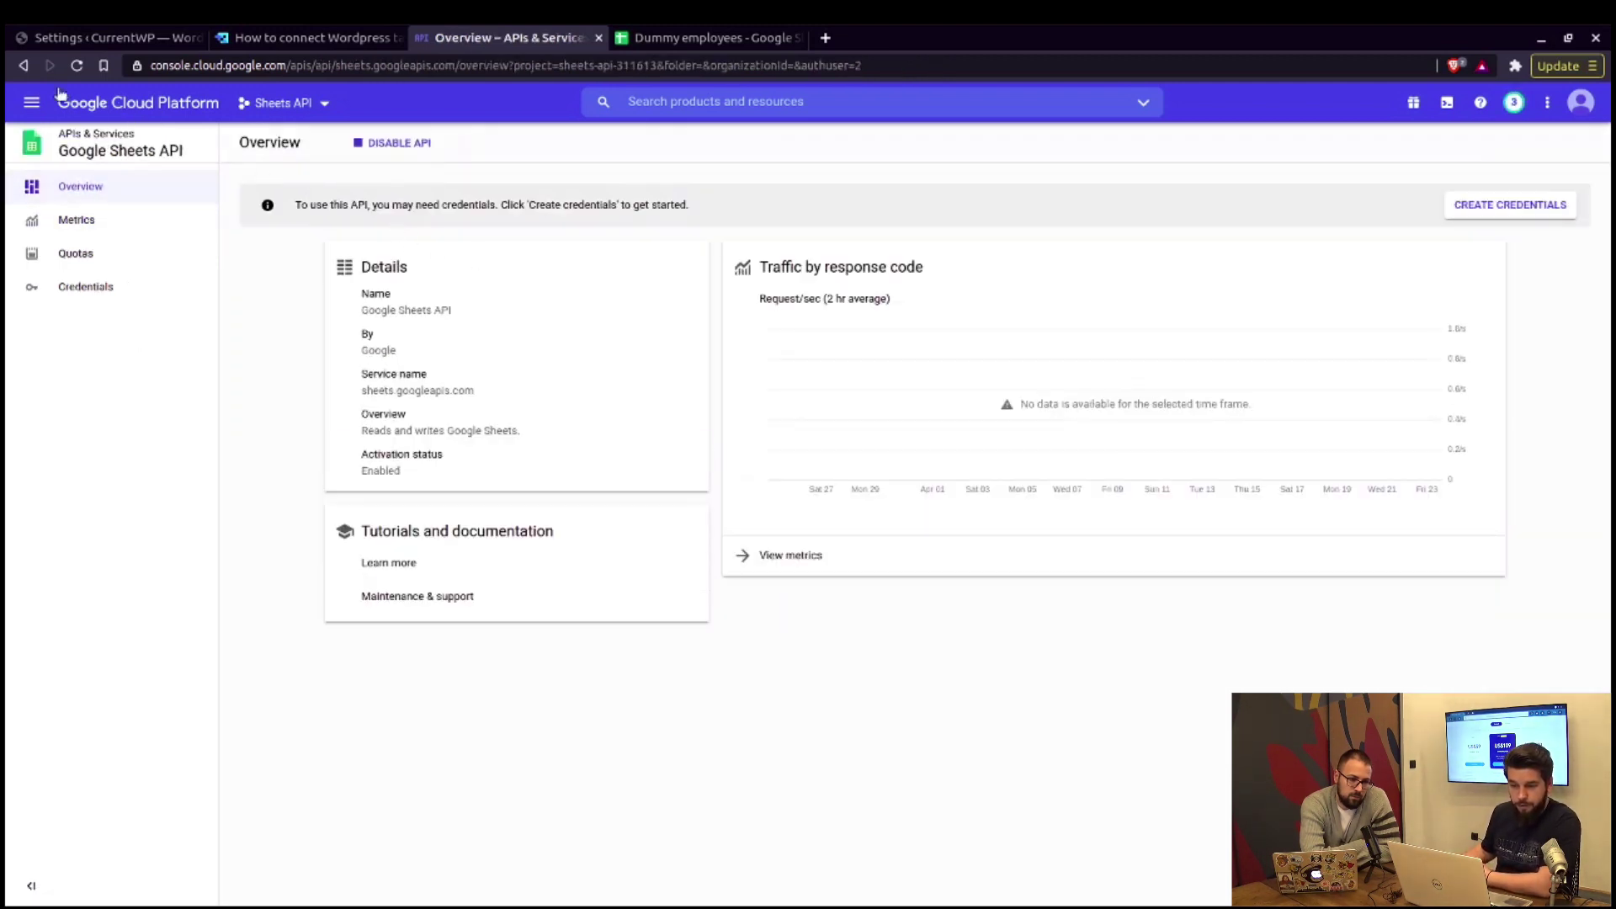
- Go via the APIs & Services Dashboard to the project's still-empty Credentials page
left_click(34, 103)
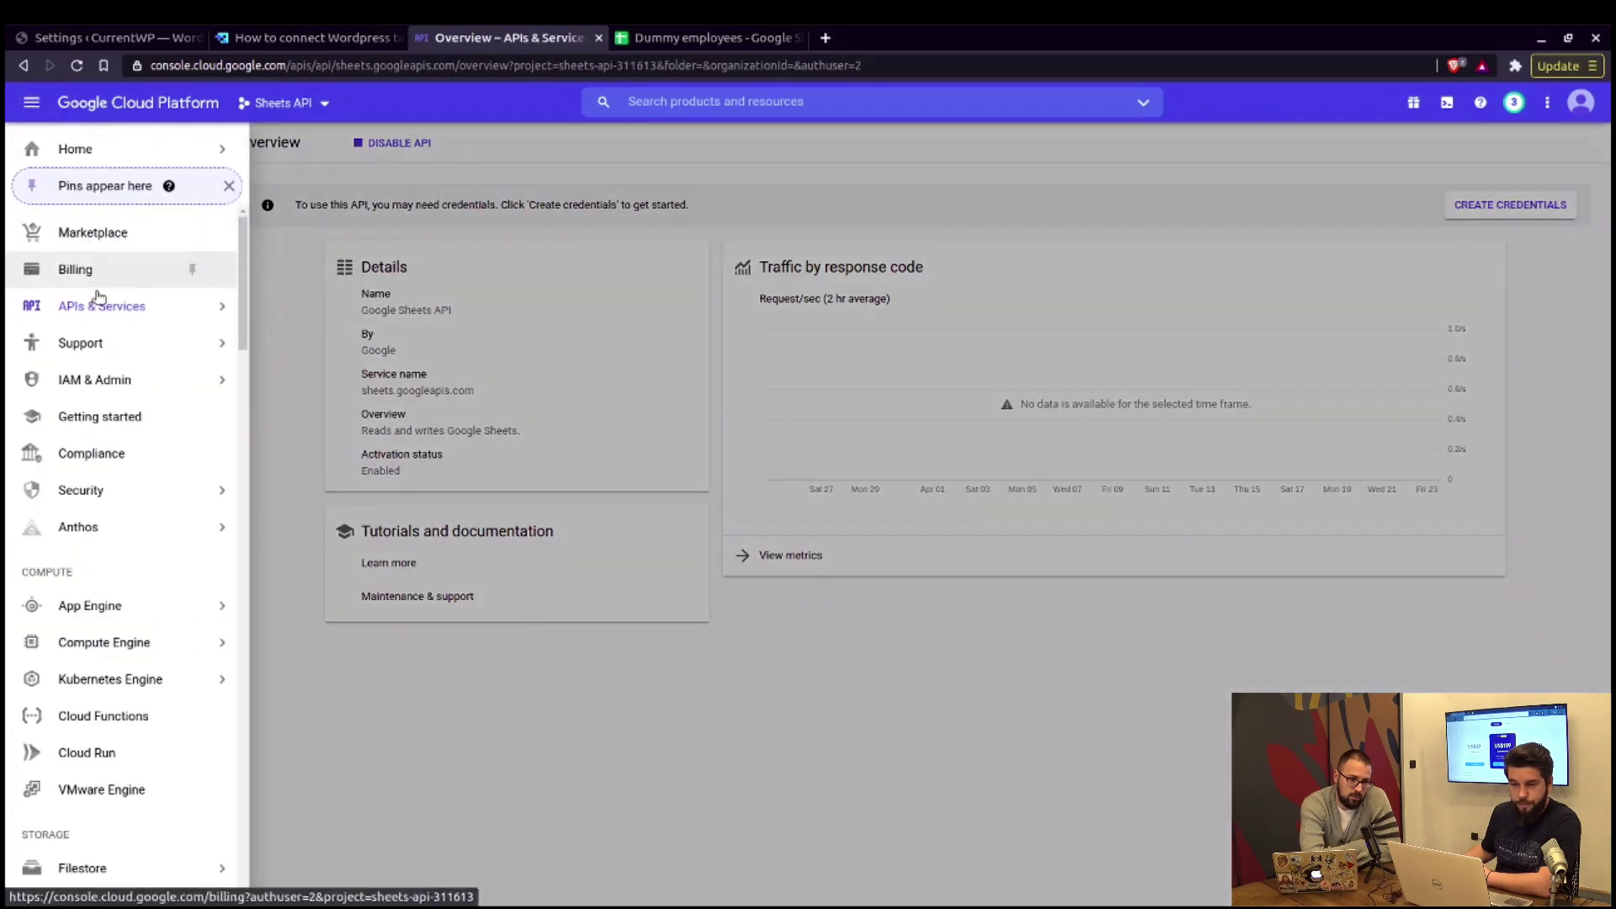
mouse_move(114, 307)
left_click(281, 318)
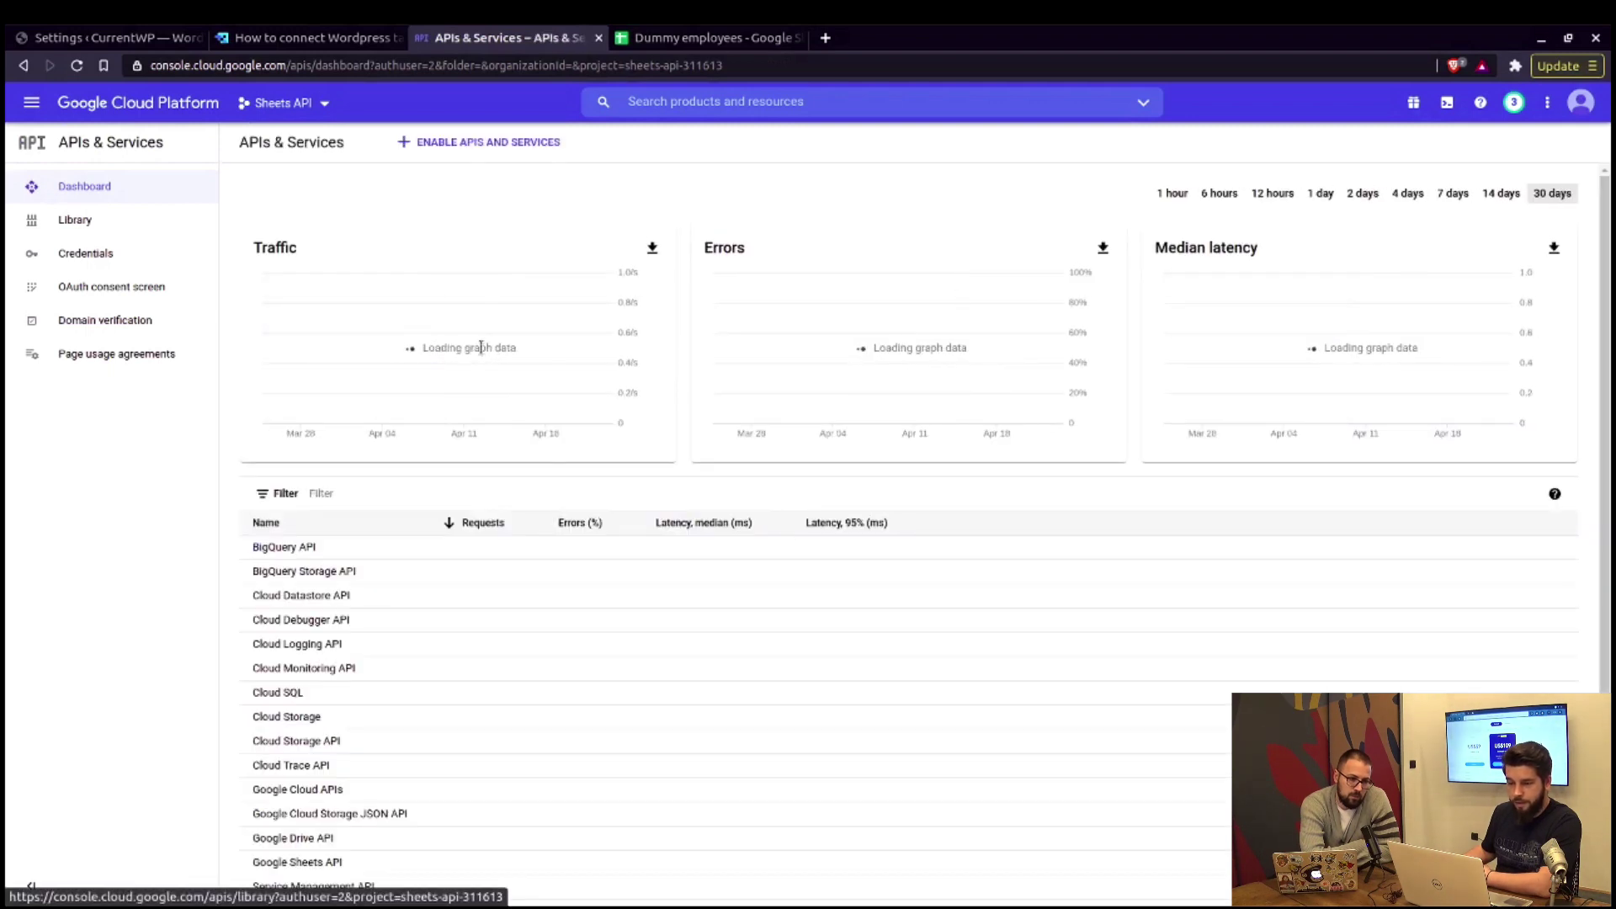
scroll(421, 404, "down", 1)
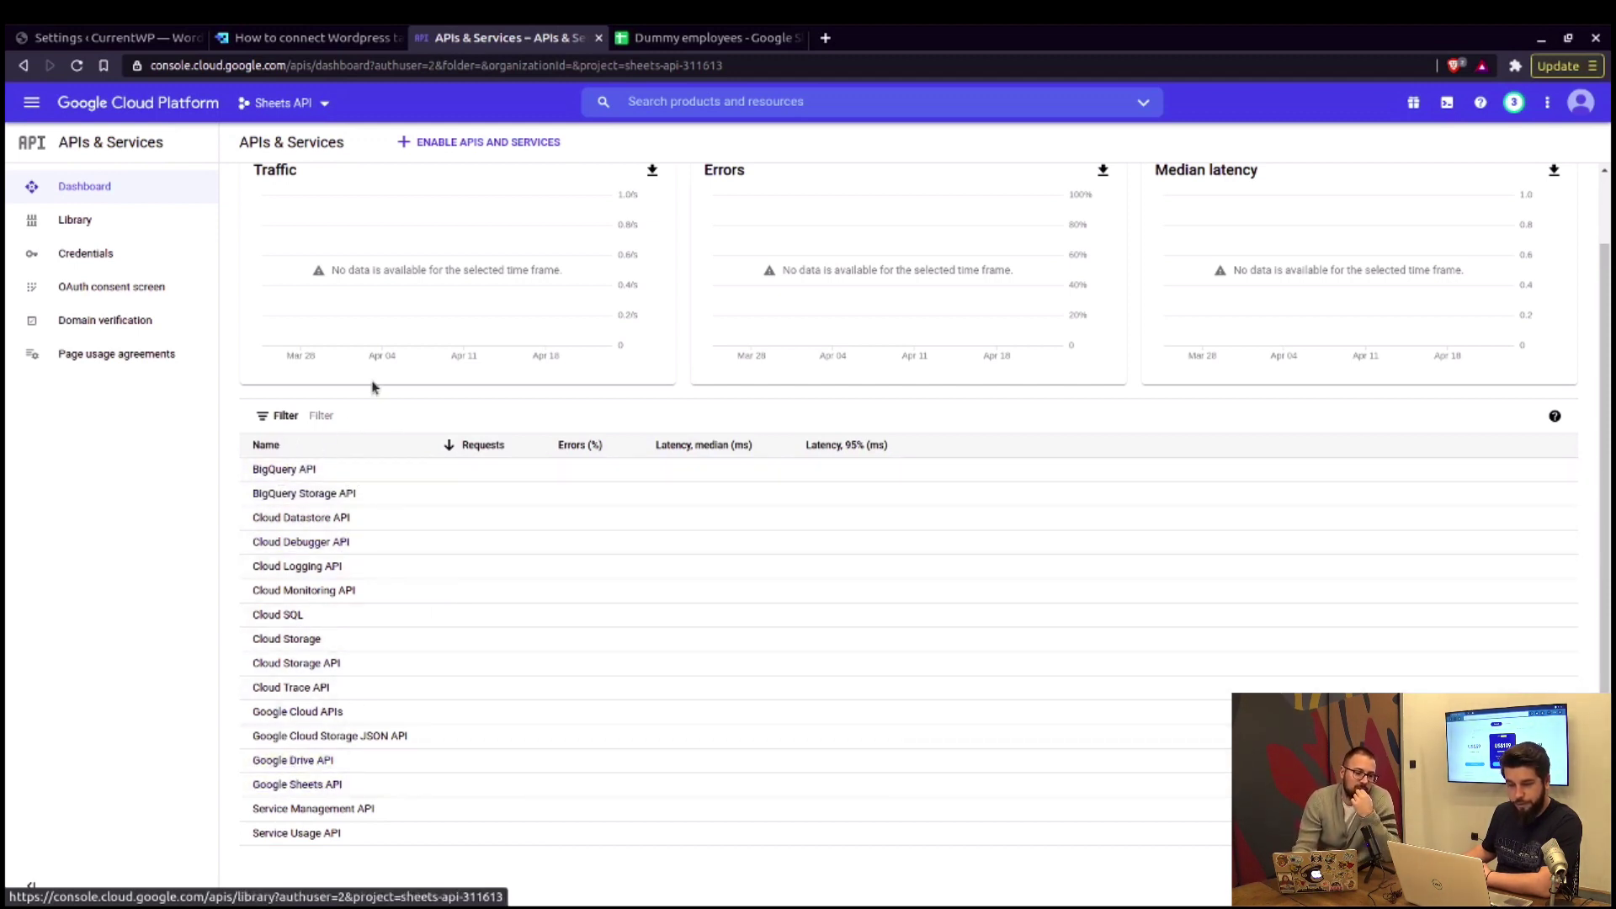
left_click(107, 255)
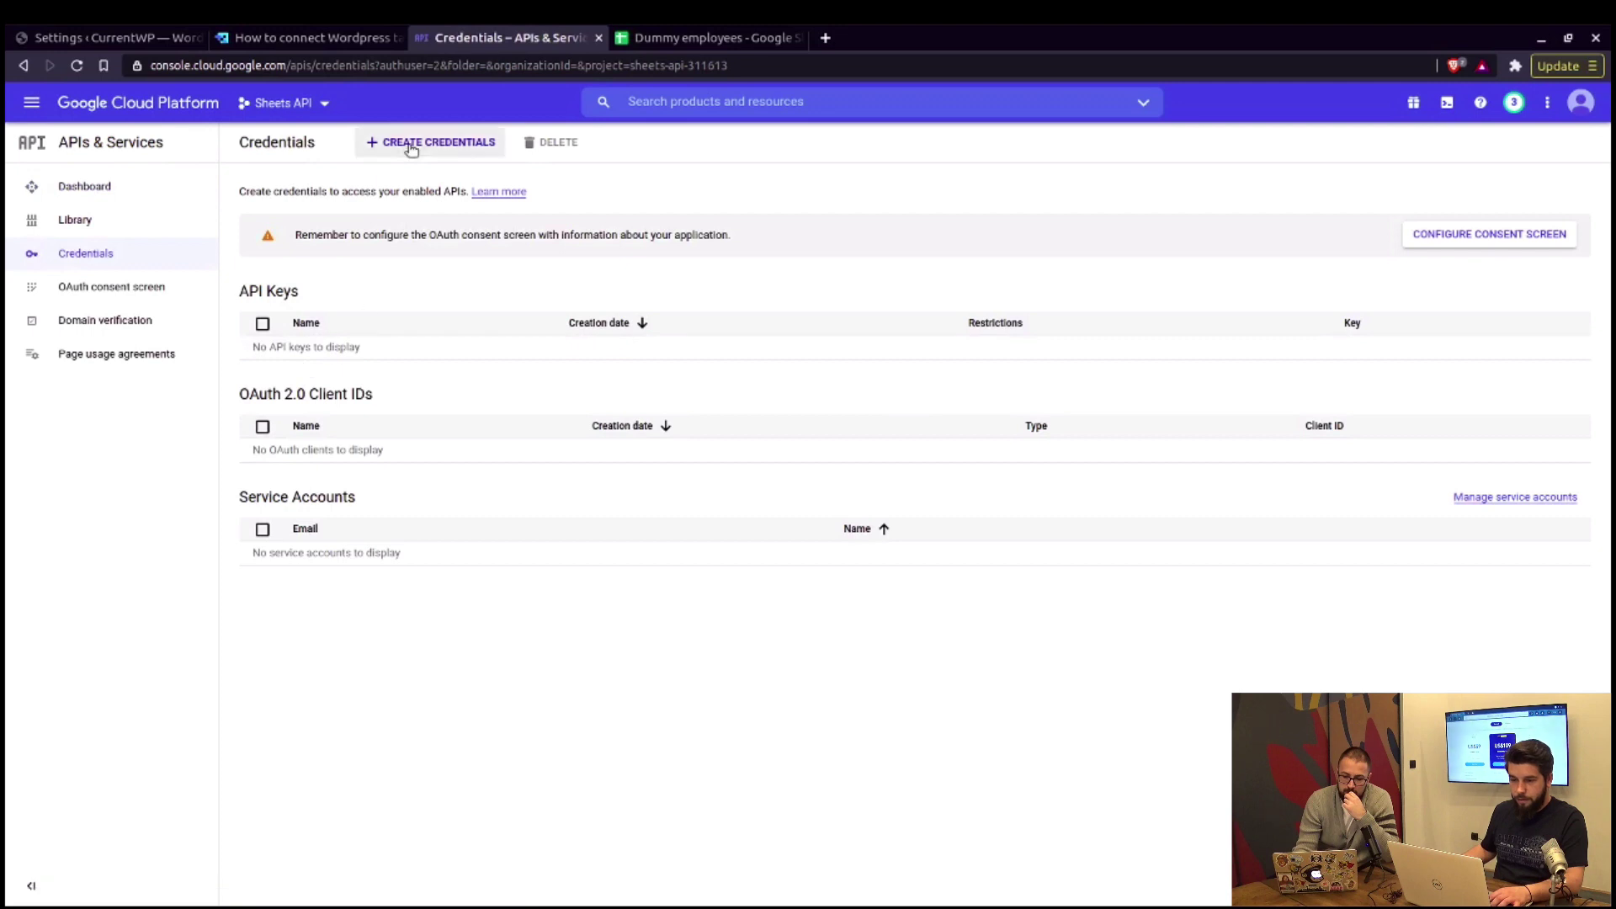
- Create a service account credential named 'Google Sheets API'
left_click(412, 149)
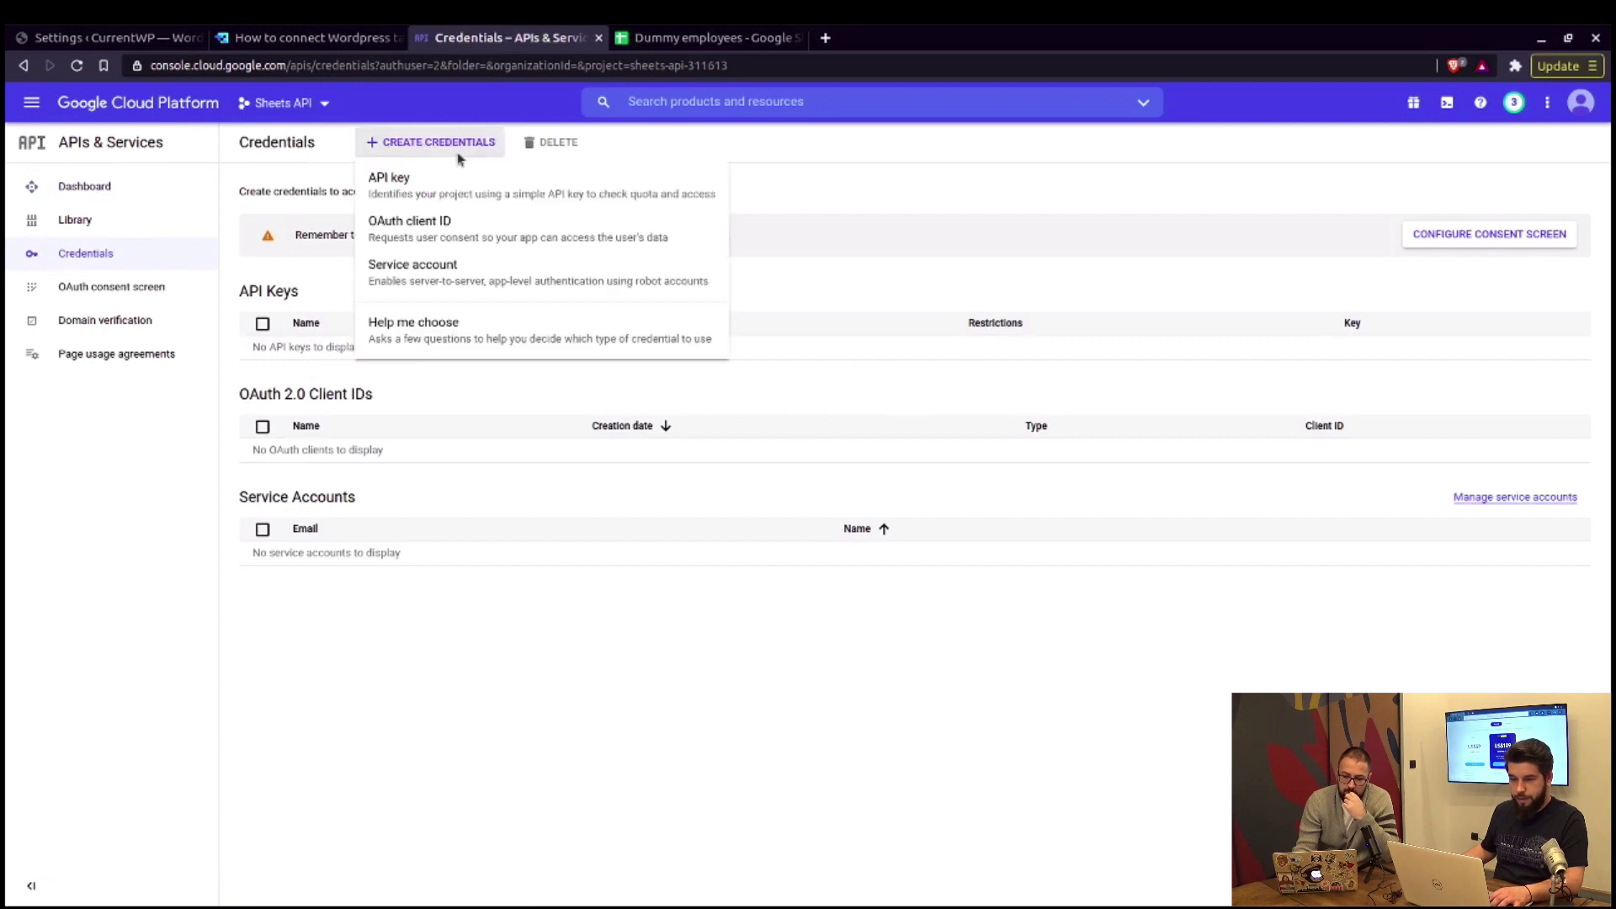
left_click(444, 274)
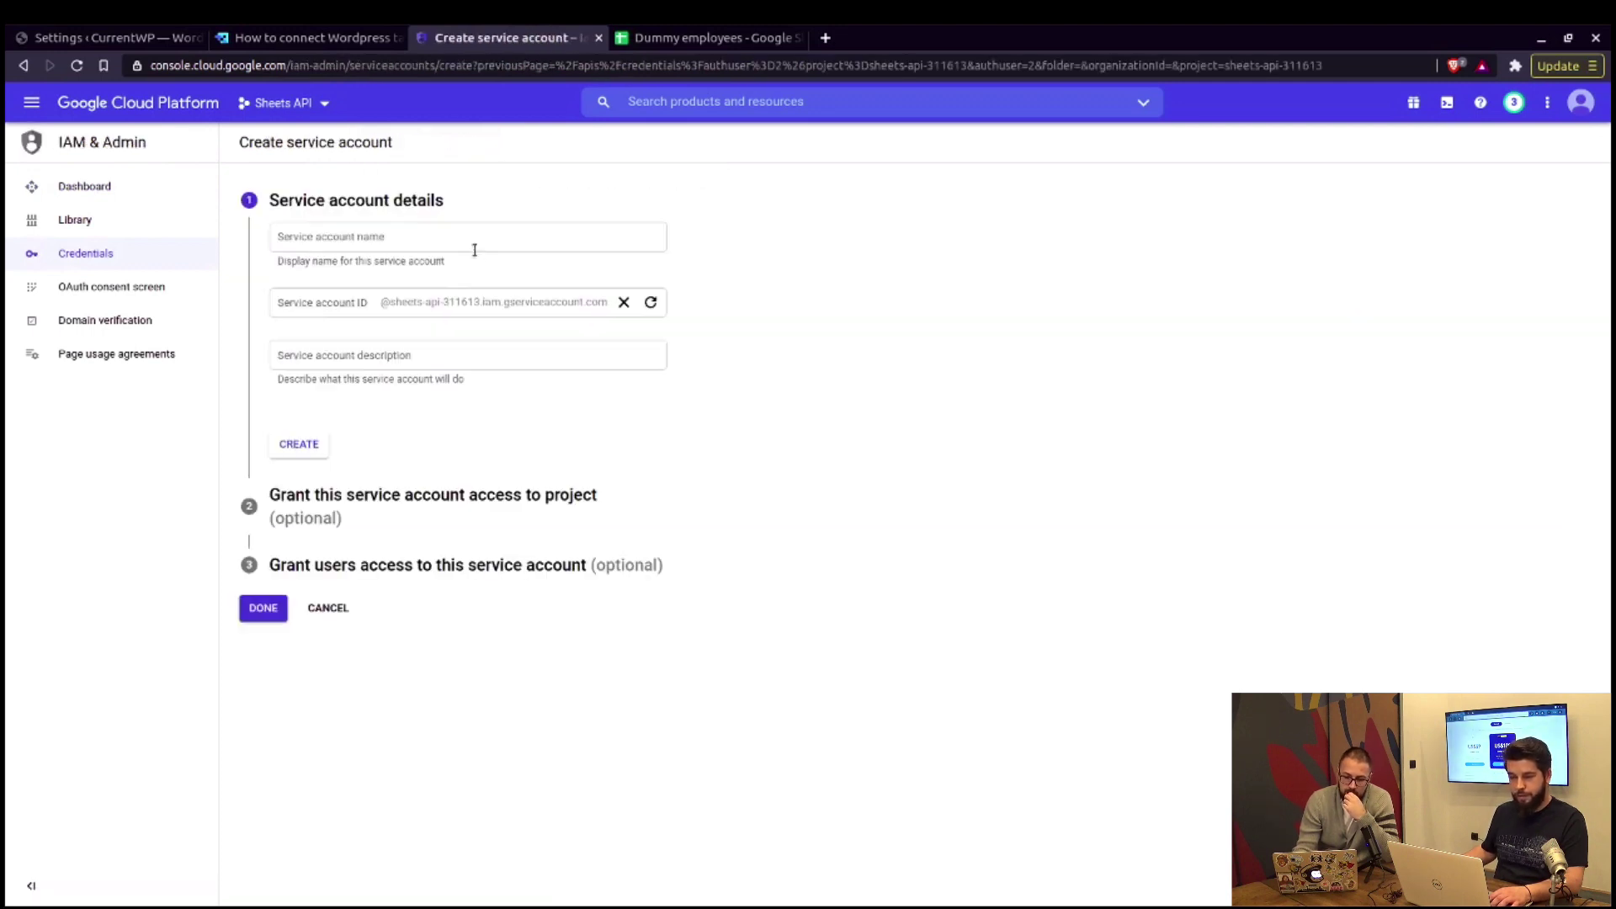
left_click(365, 240)
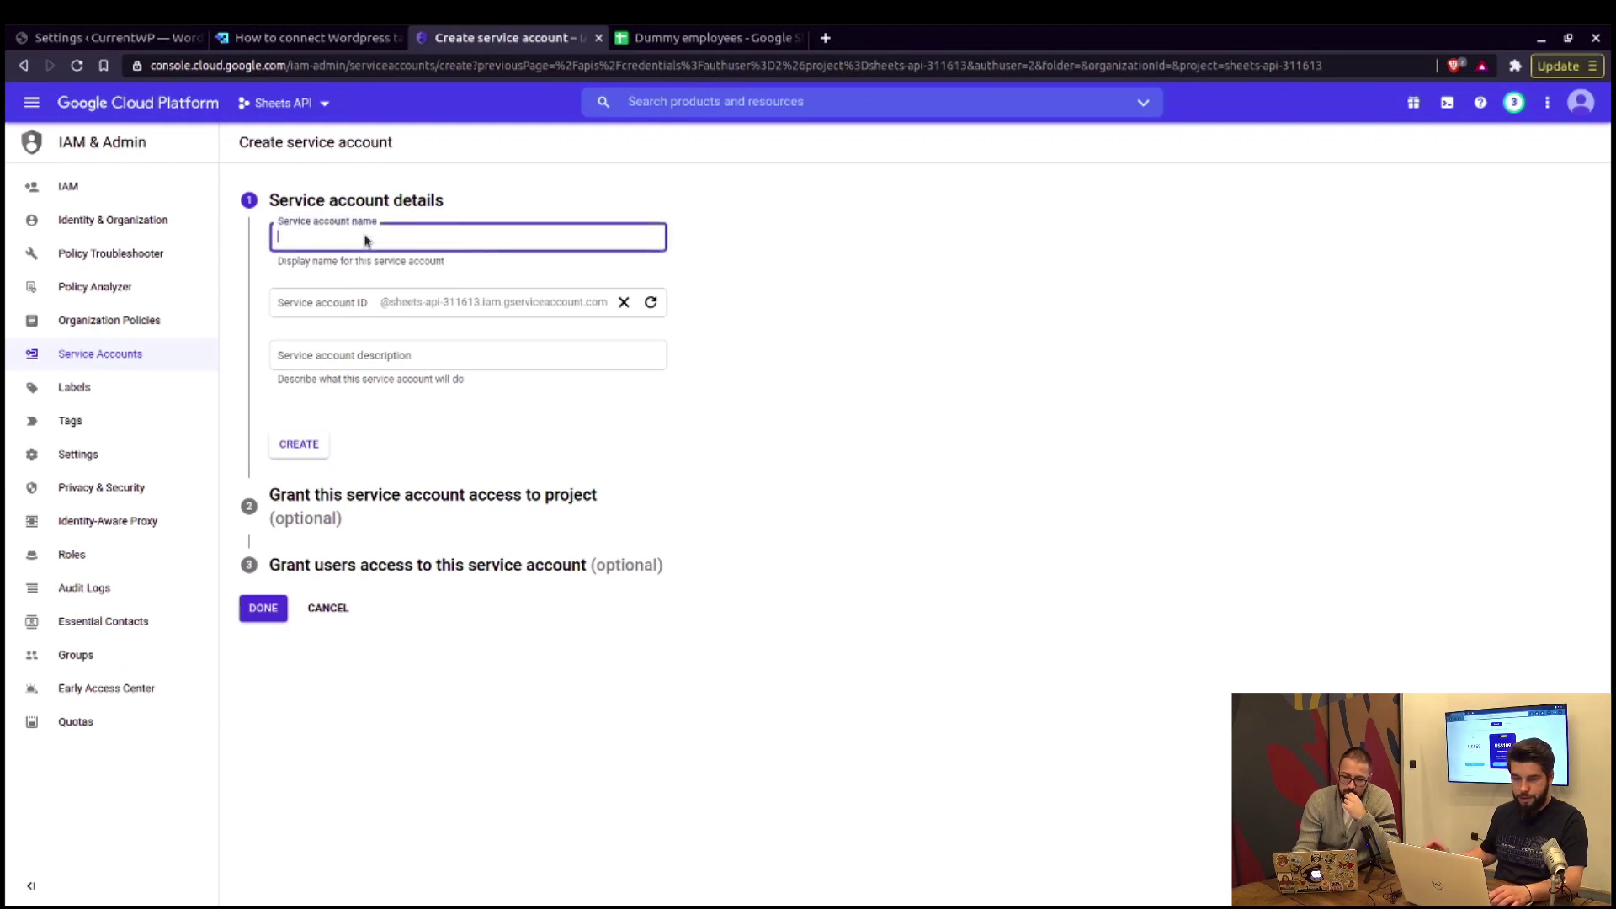
type("Google Sheets API")
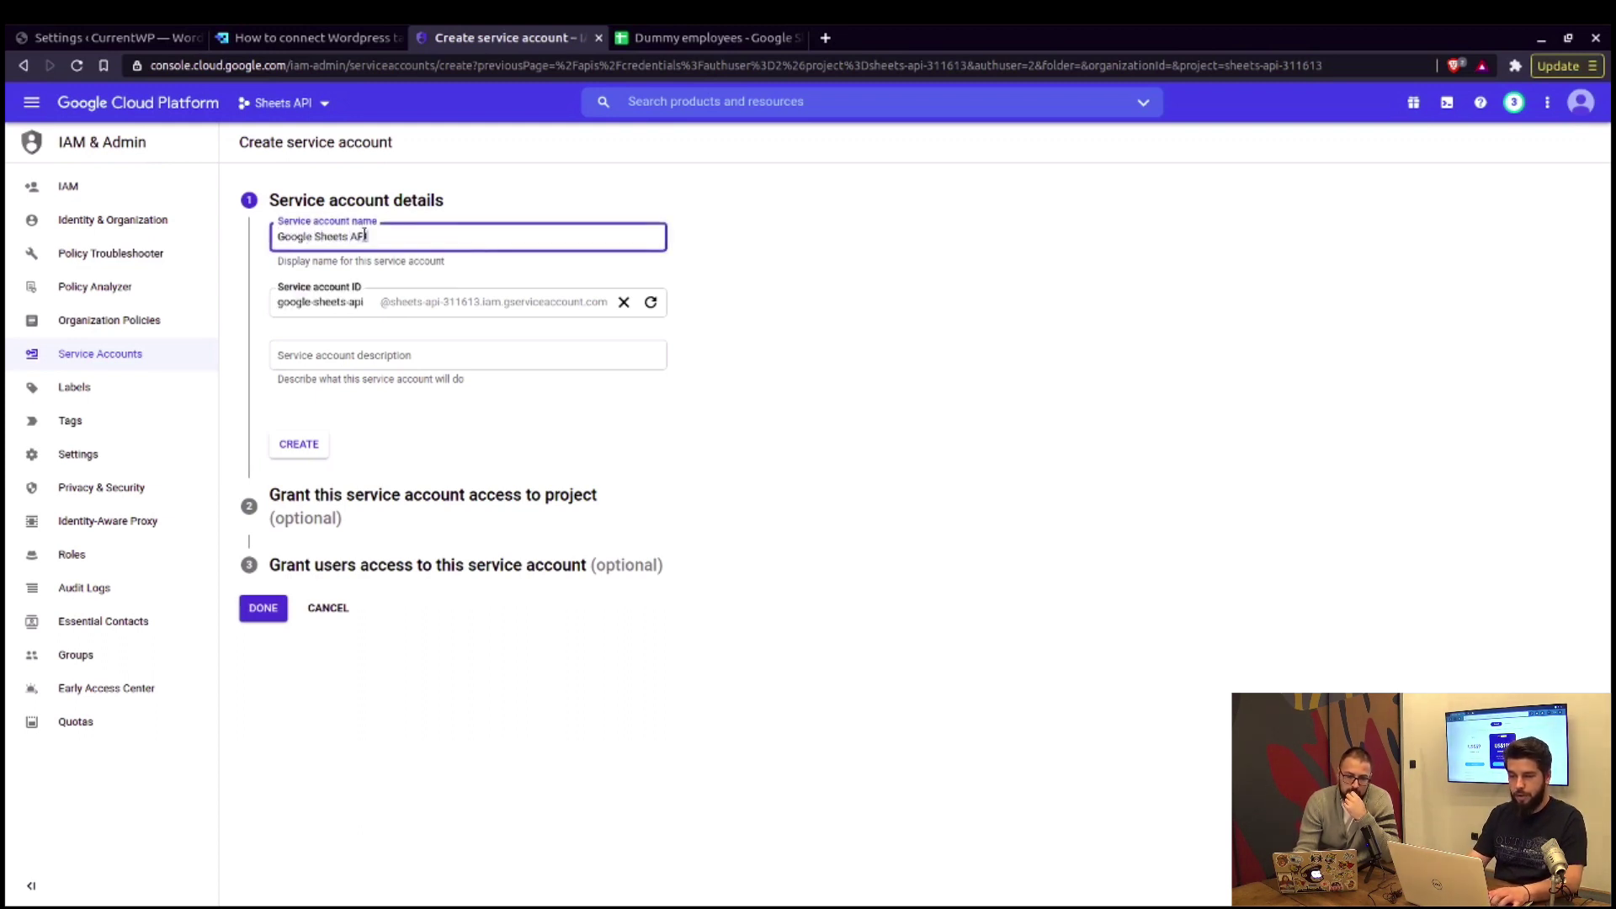
left_click(299, 447)
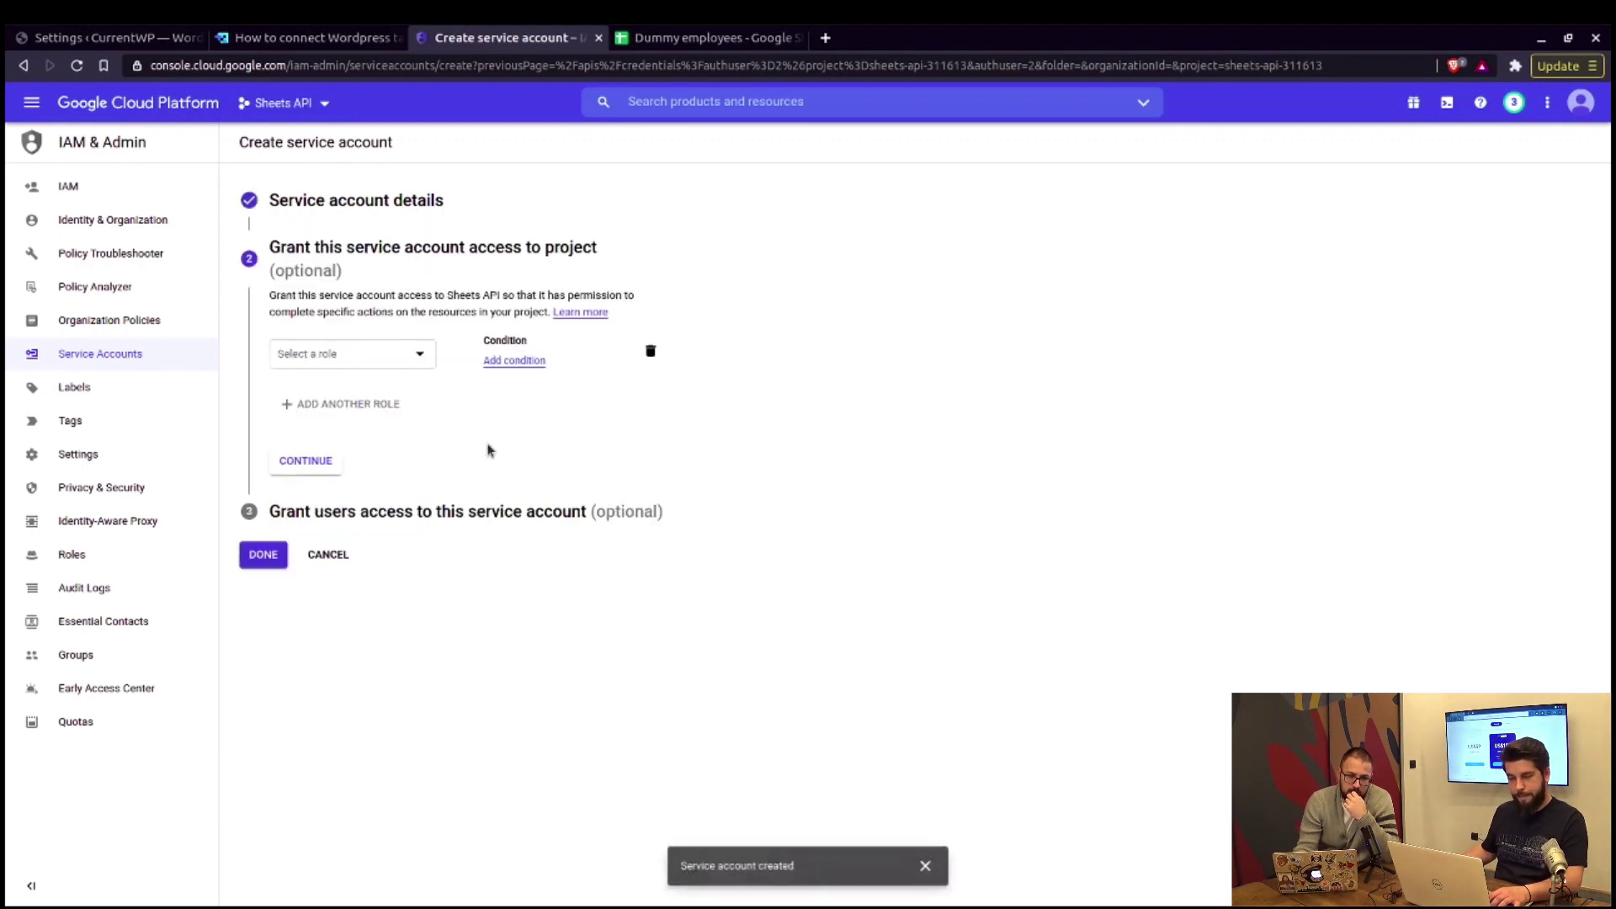
- Grant the service account the Basic > Editor role and continue
left_click(419, 353)
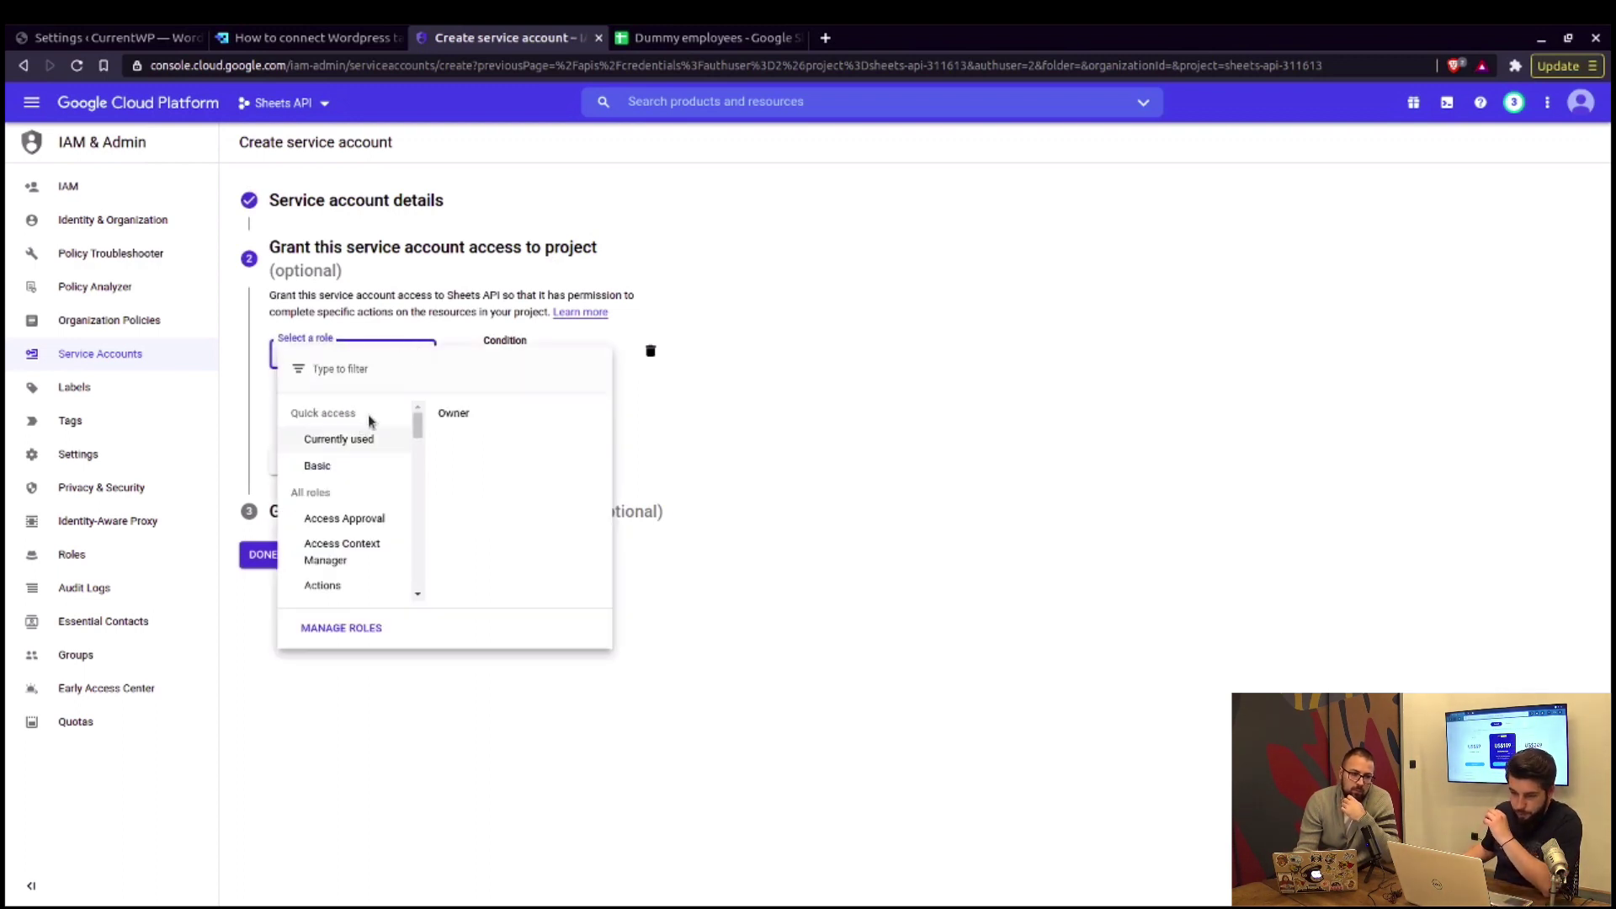
left_click(408, 465)
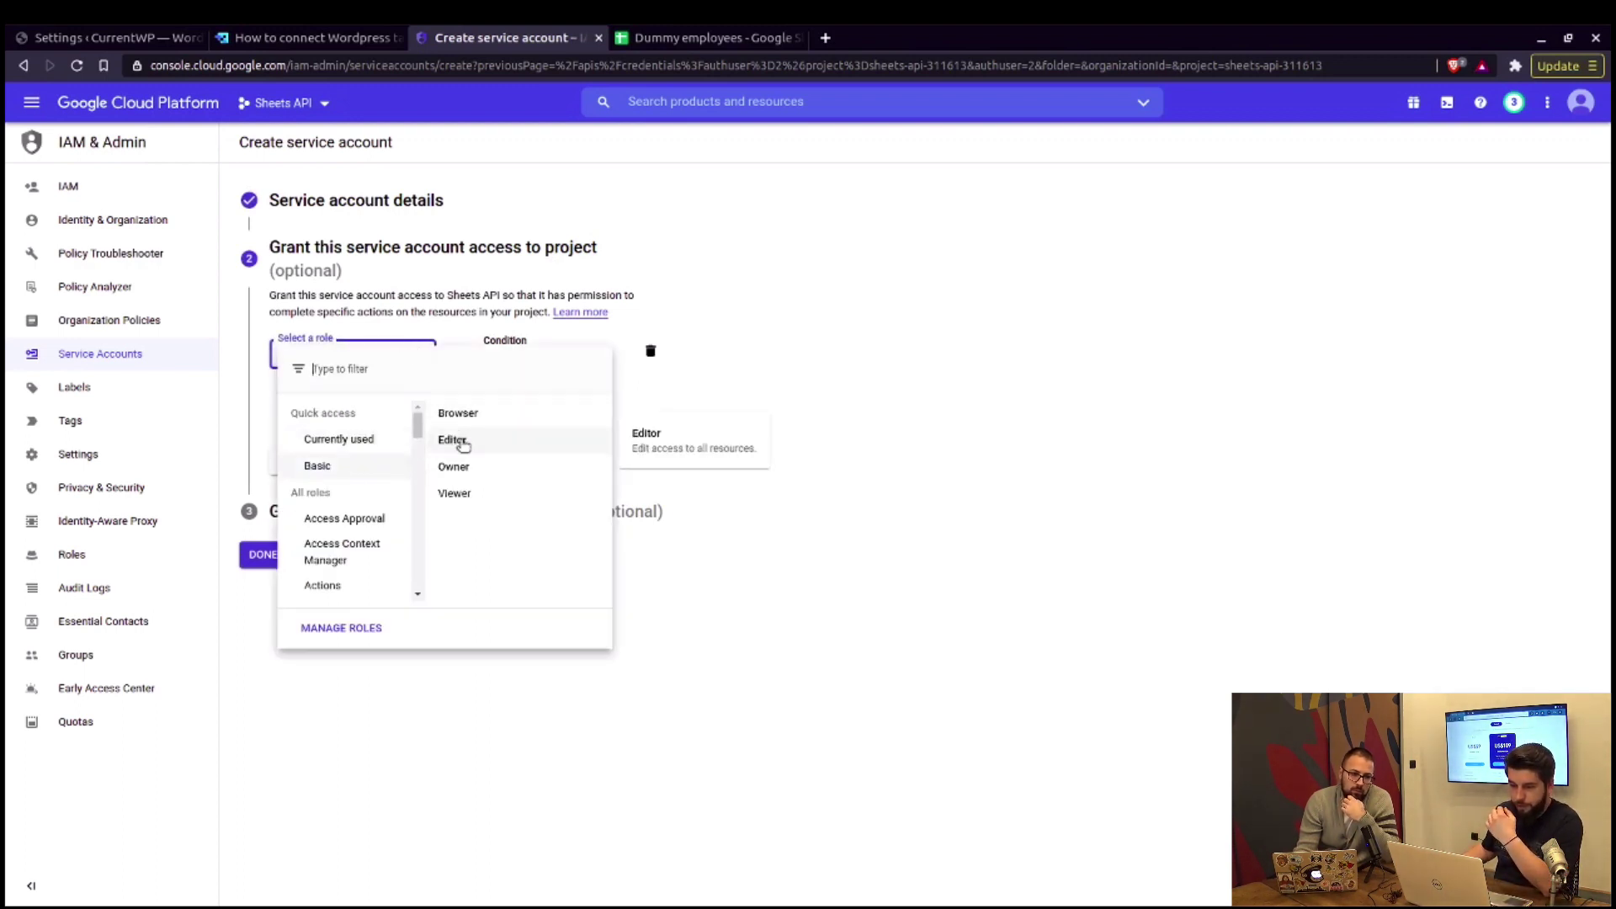
left_click(452, 440)
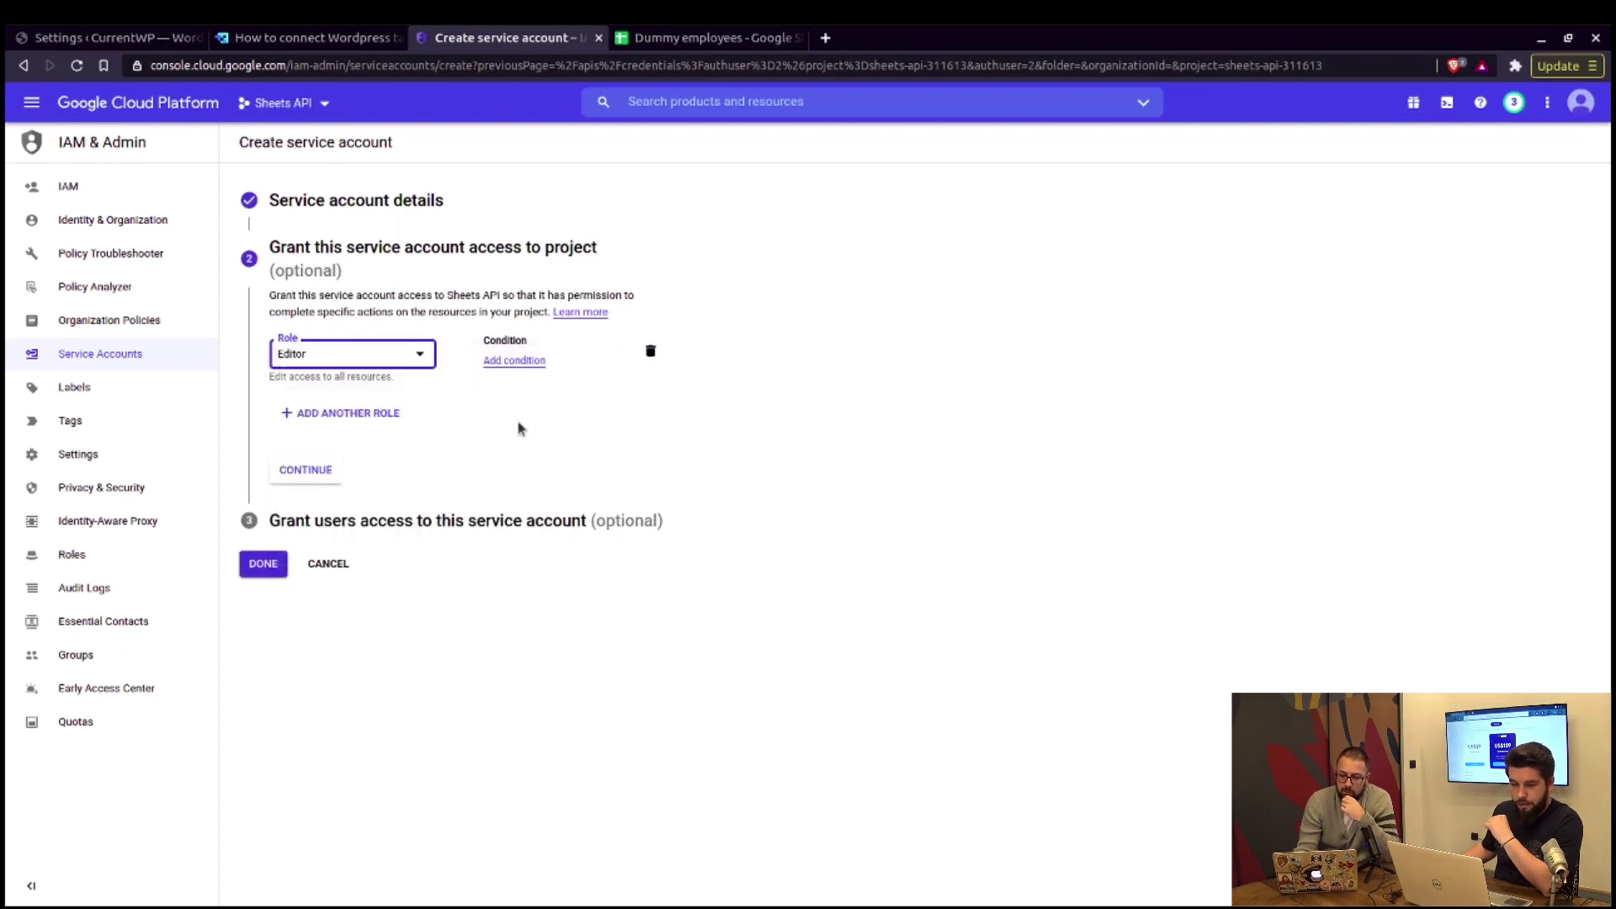
left_click(291, 471)
- Read the guide's service account instructions down to the Done step
left_click(314, 38)
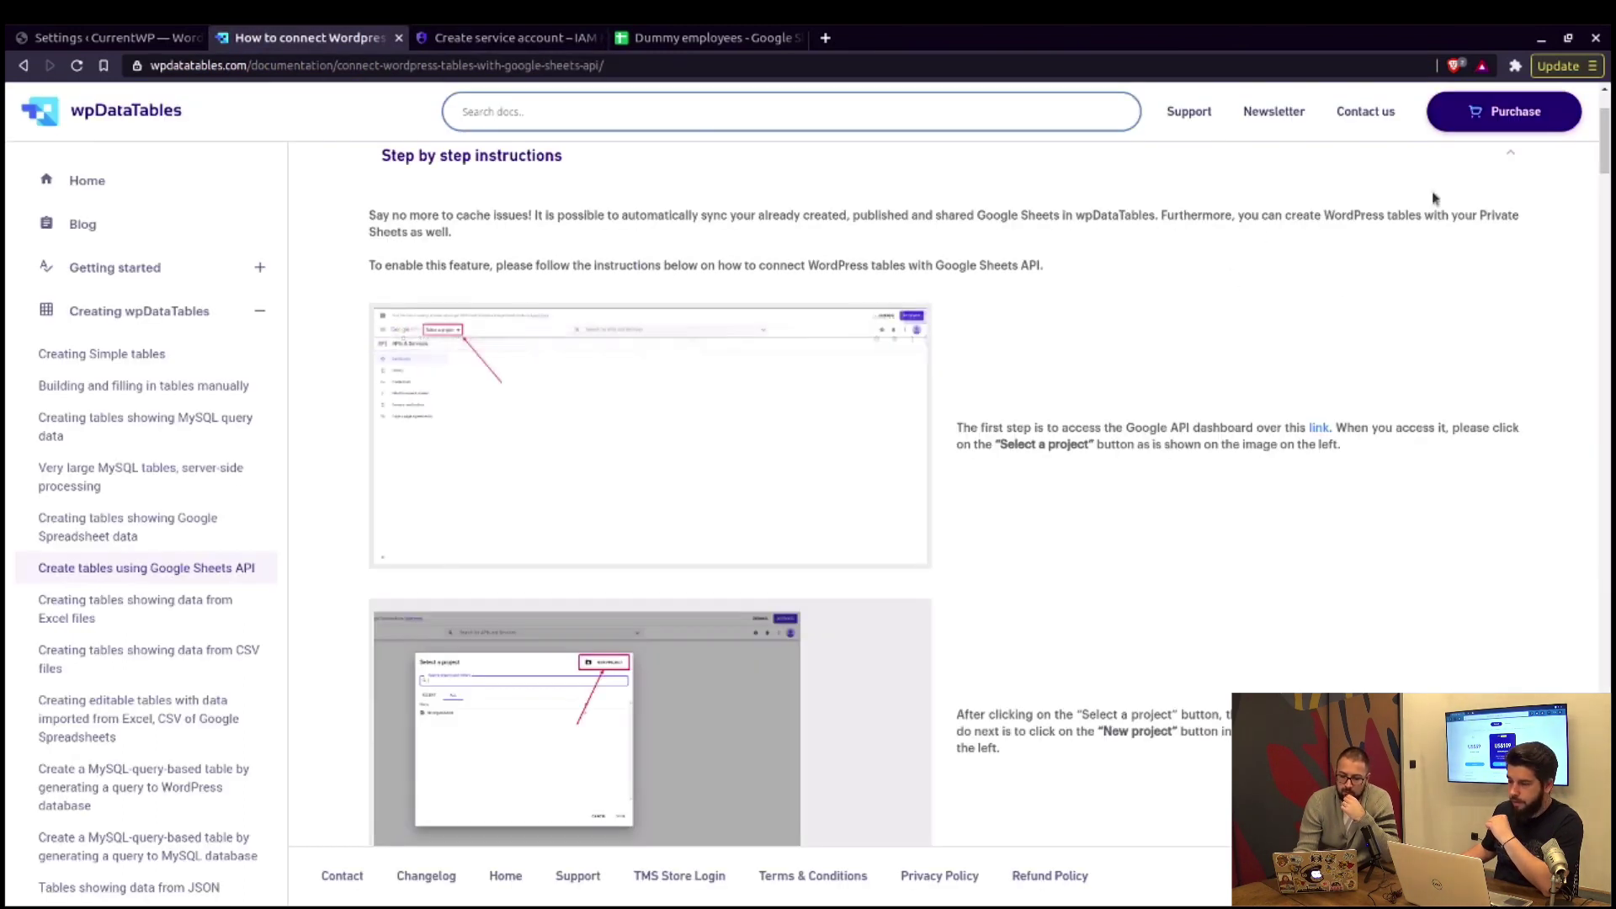
left_click_drag(1607, 137, 1604, 478)
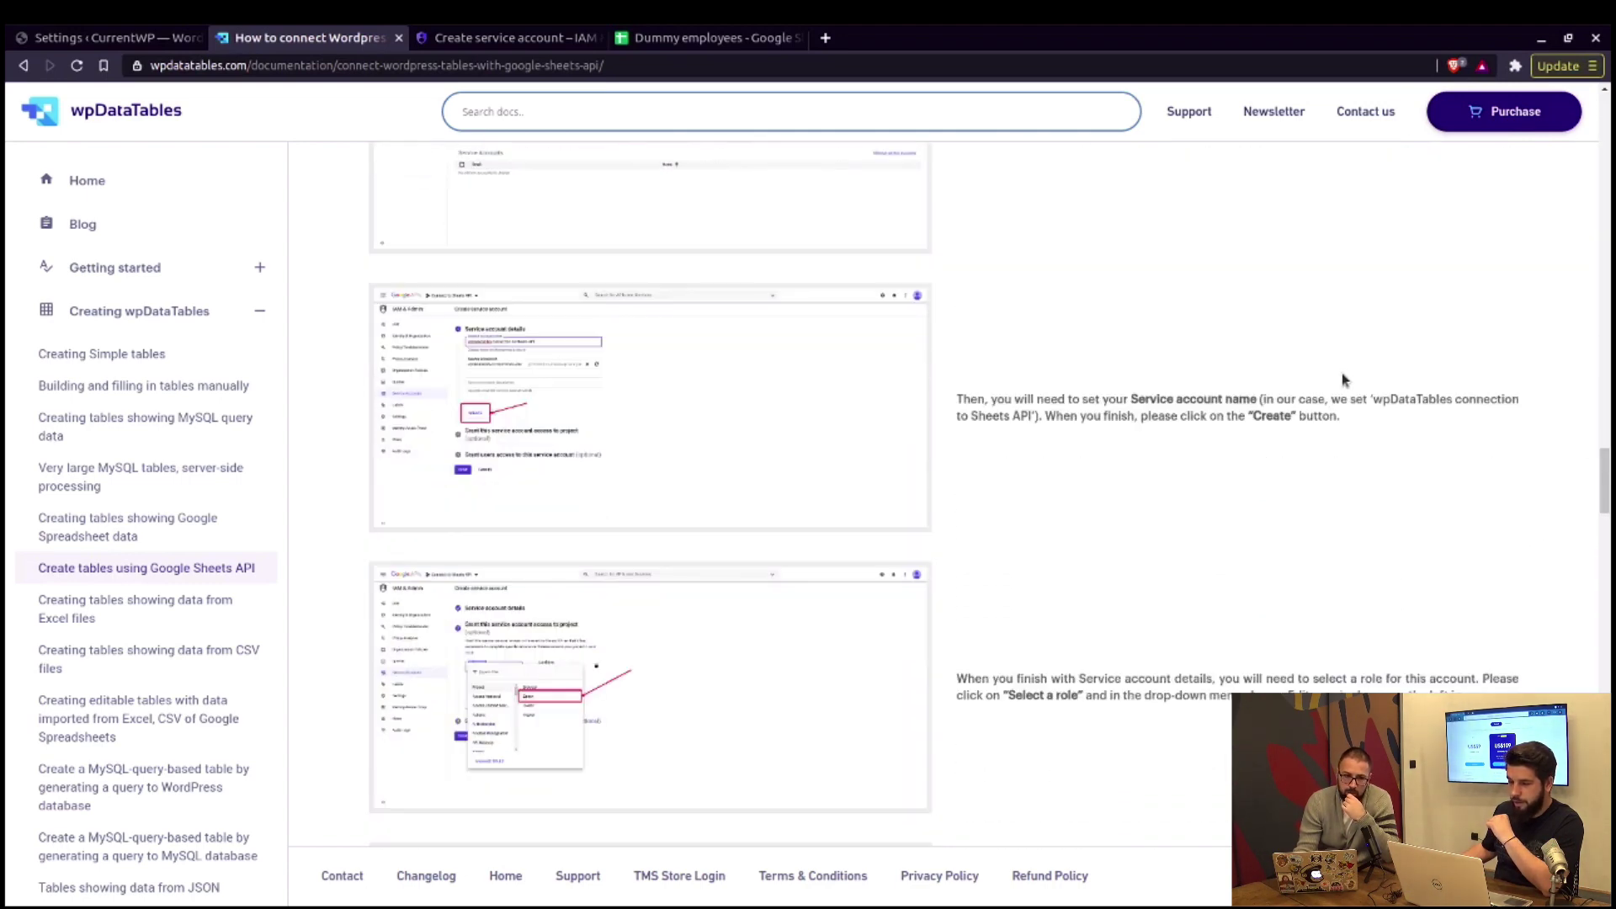
scroll(1344, 380, "down", 1)
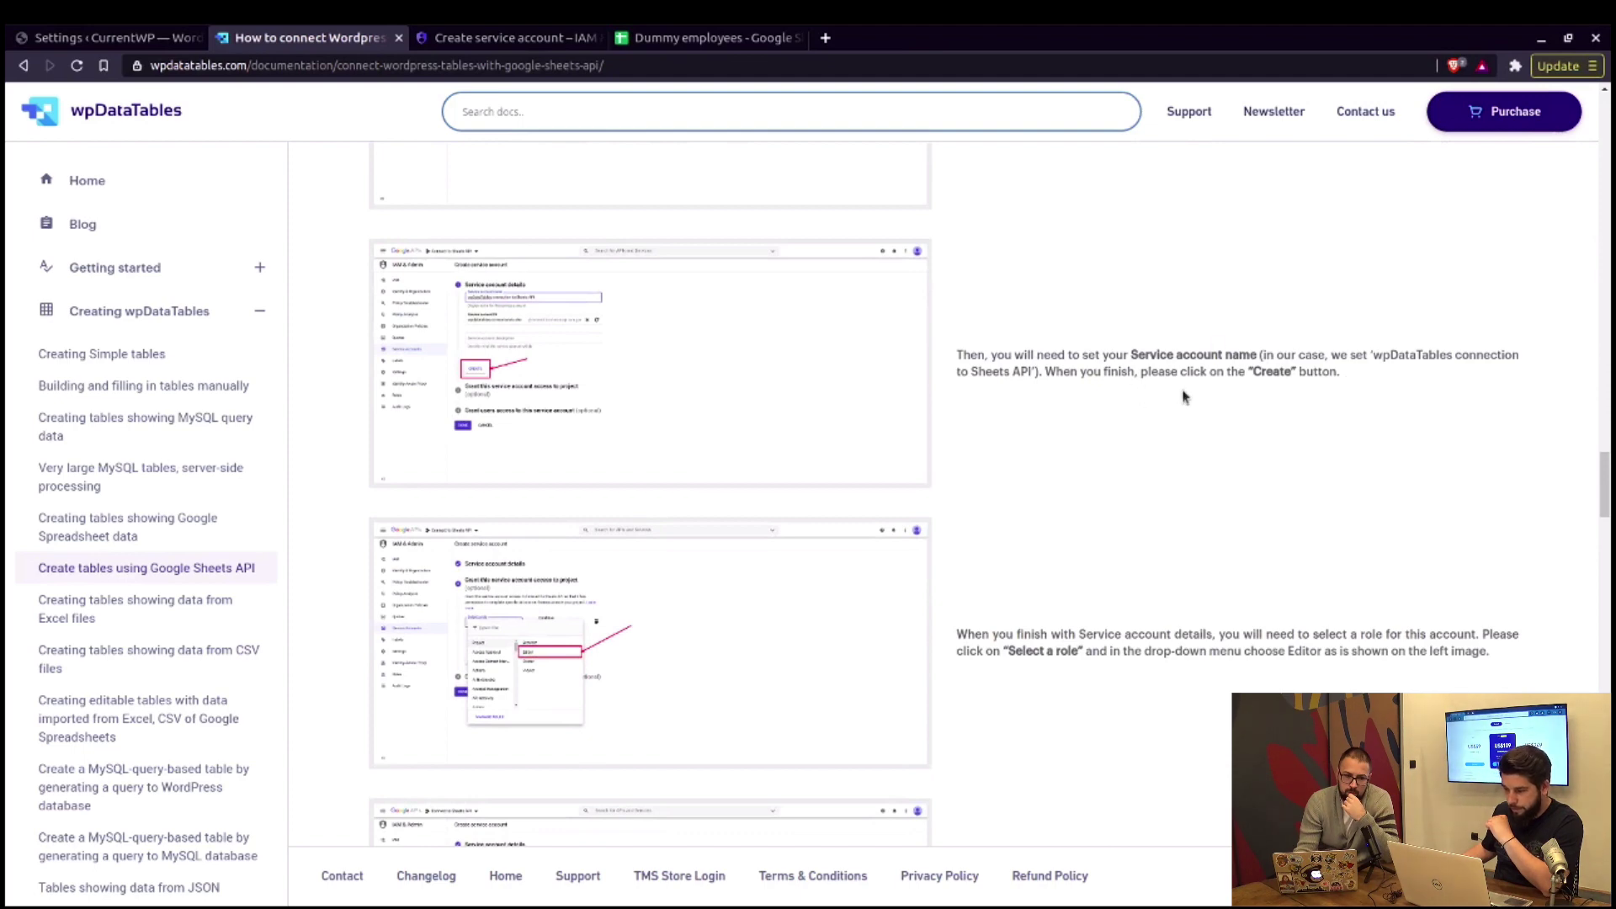
scroll(1169, 390, "up", 4)
scroll(1050, 352, "down", 2)
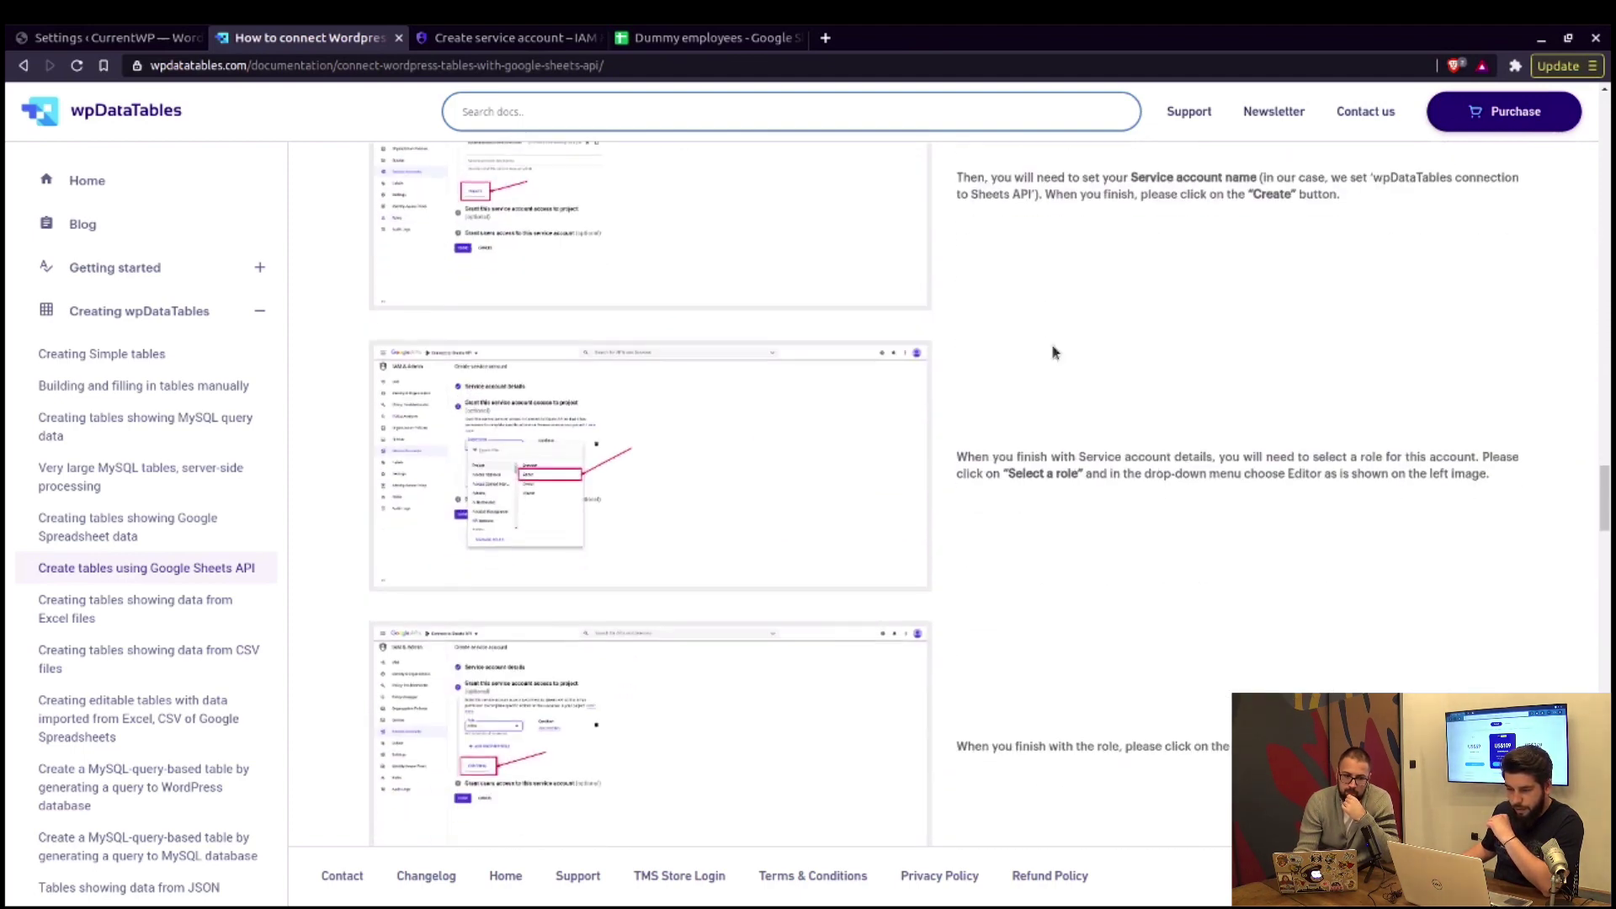
scroll(661, 472, "down", 3)
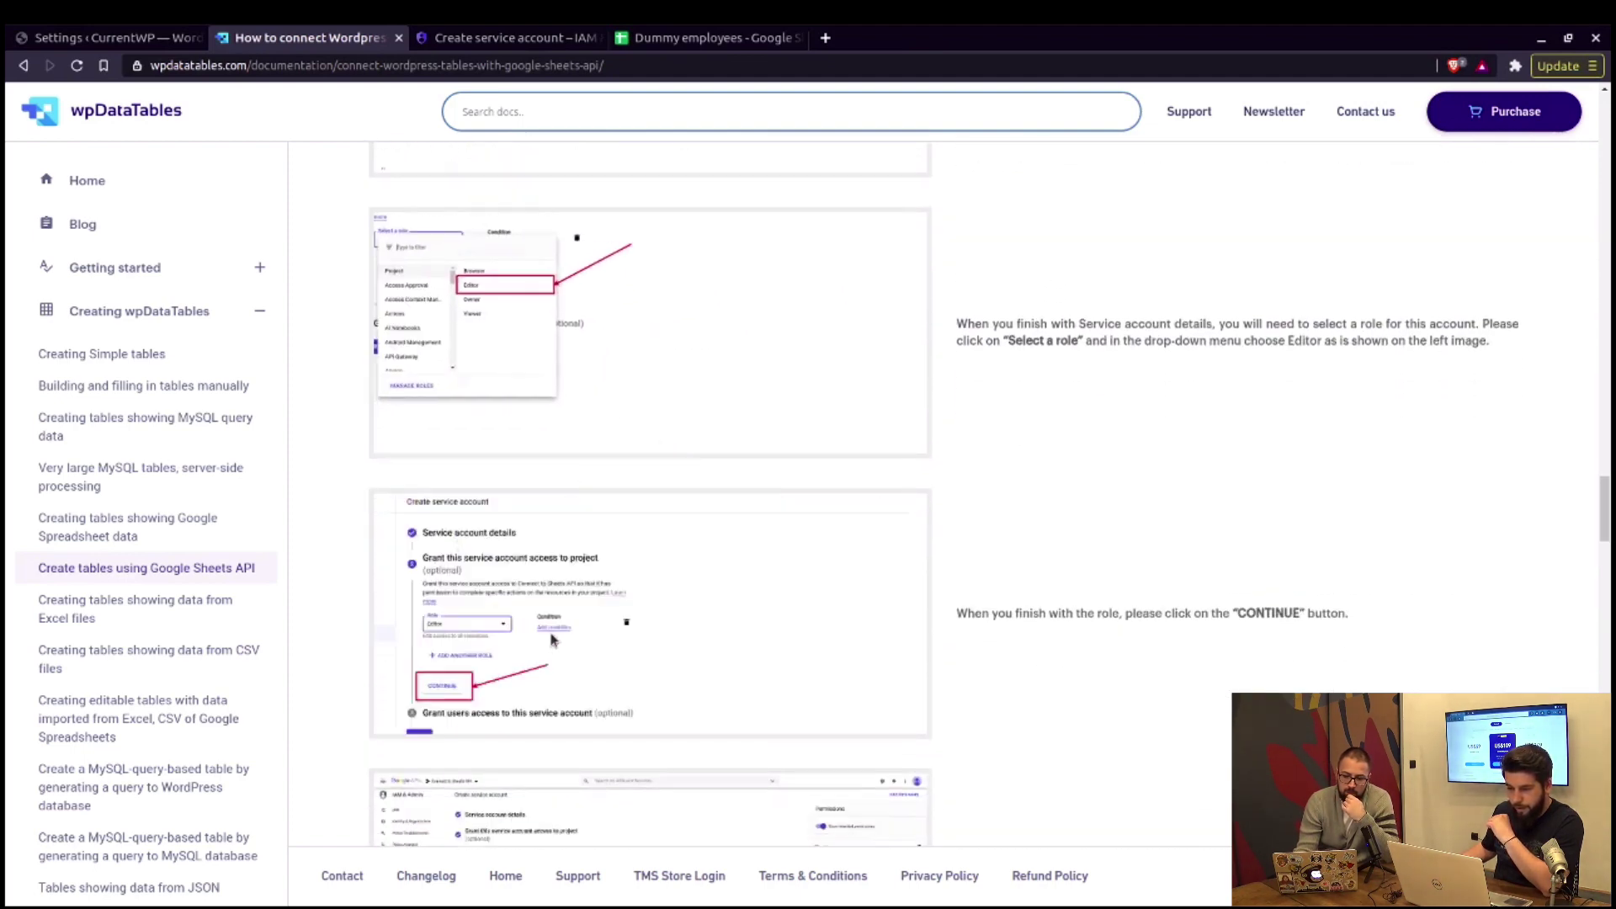
scroll(572, 623, "down", 5)
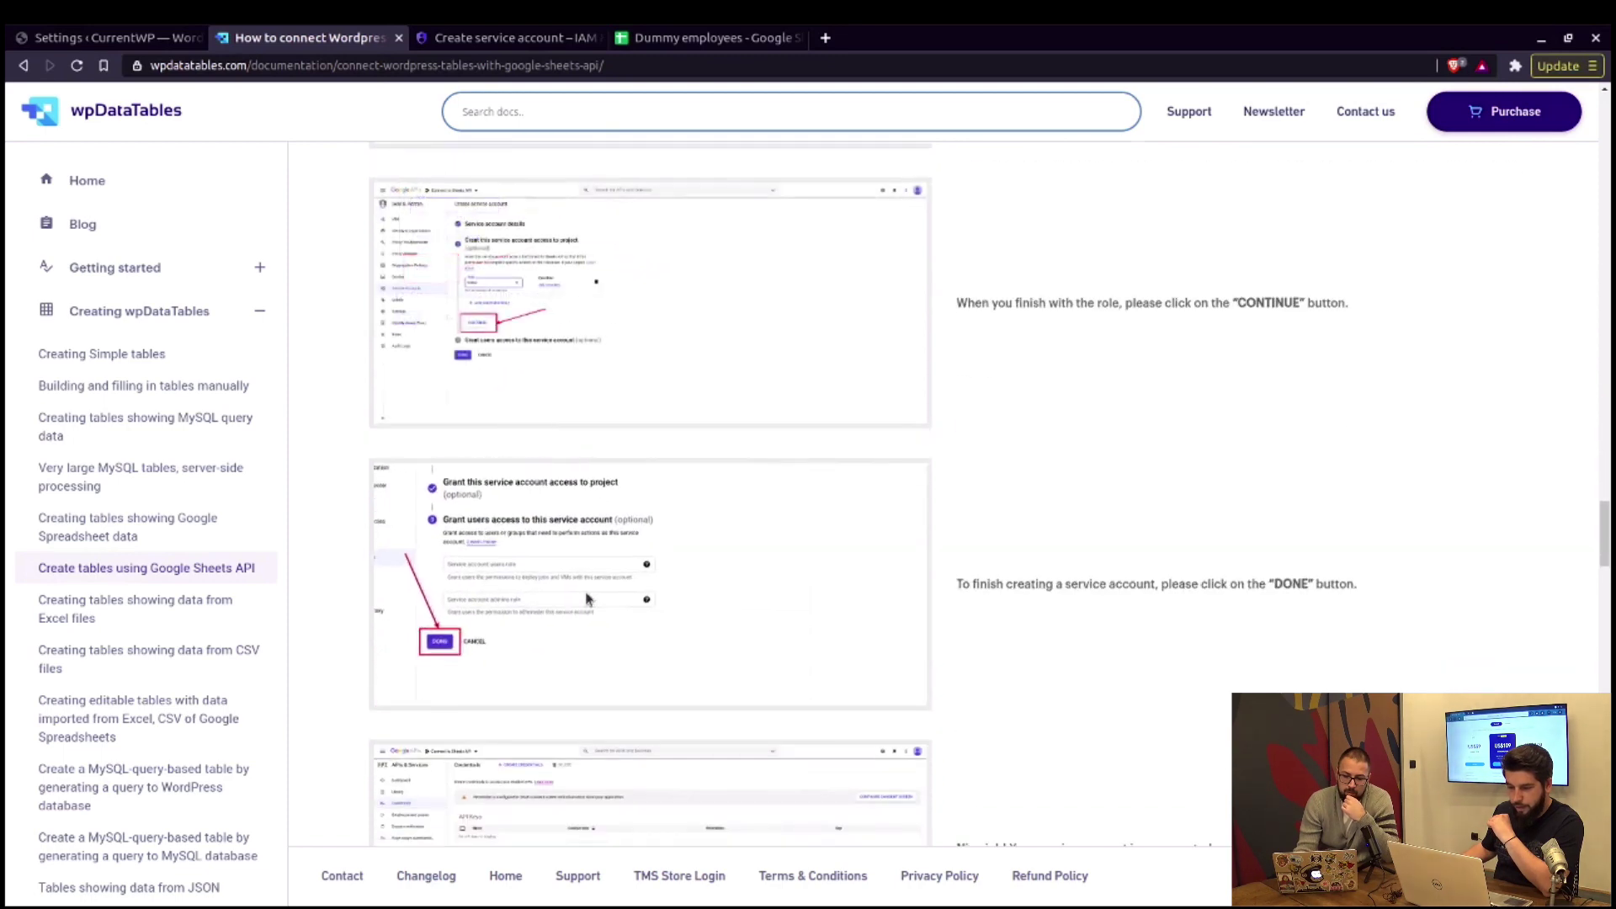
- Finish the service account setup and scroll the guide to 'Nice job! Your service account is now created'
left_click(515, 37)
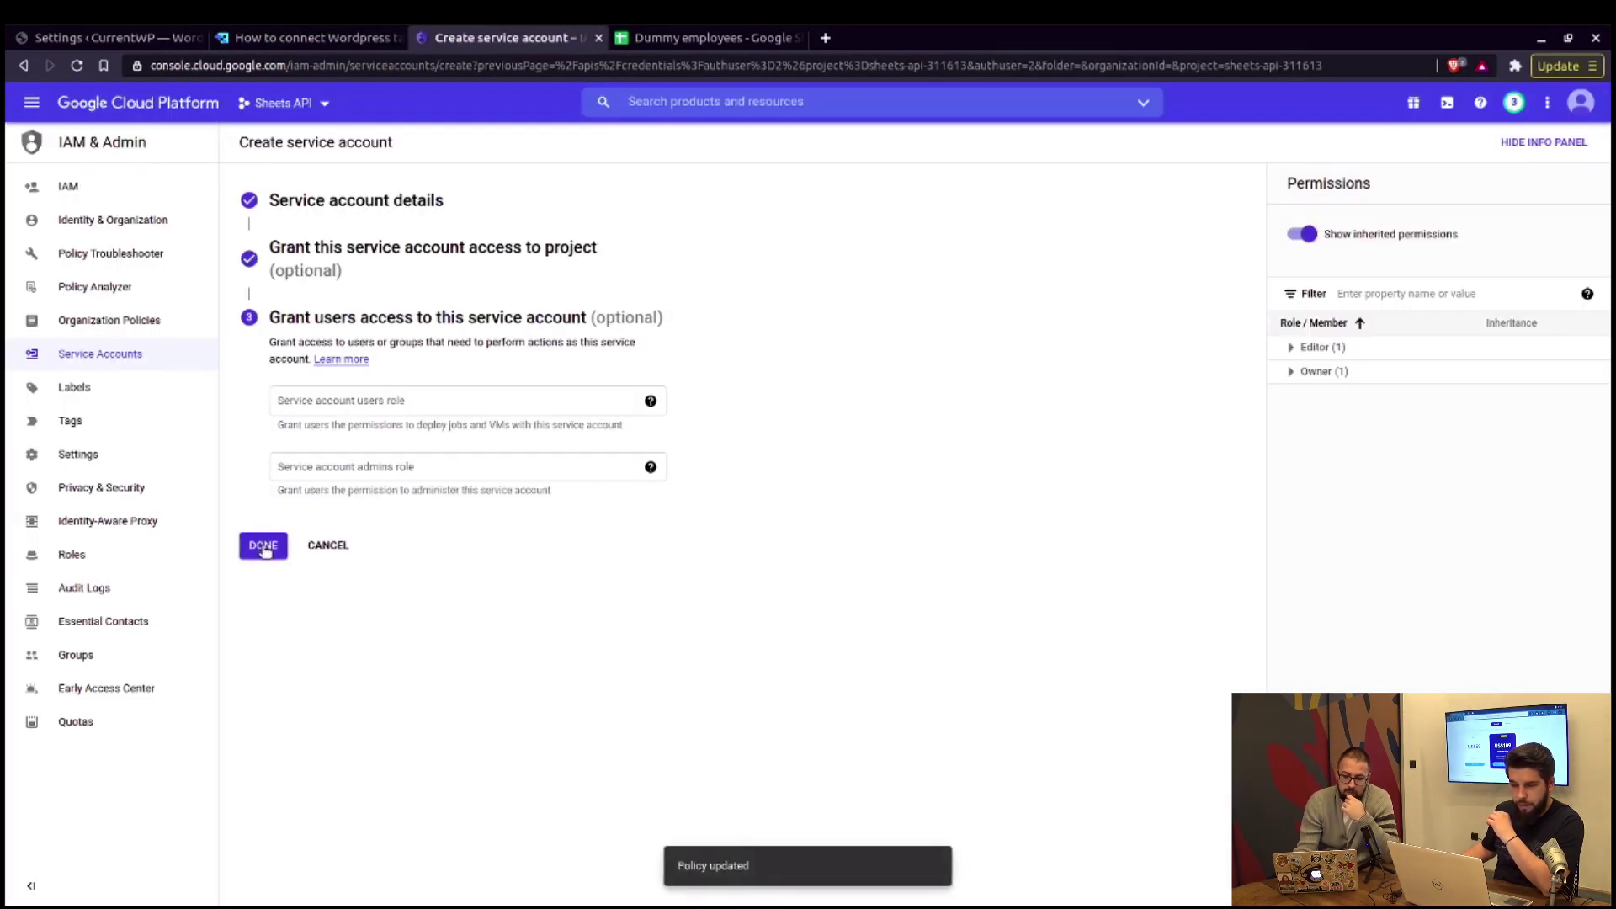
left_click(312, 38)
scroll(1119, 410, "down", 5)
scroll(1133, 405, "down", 2)
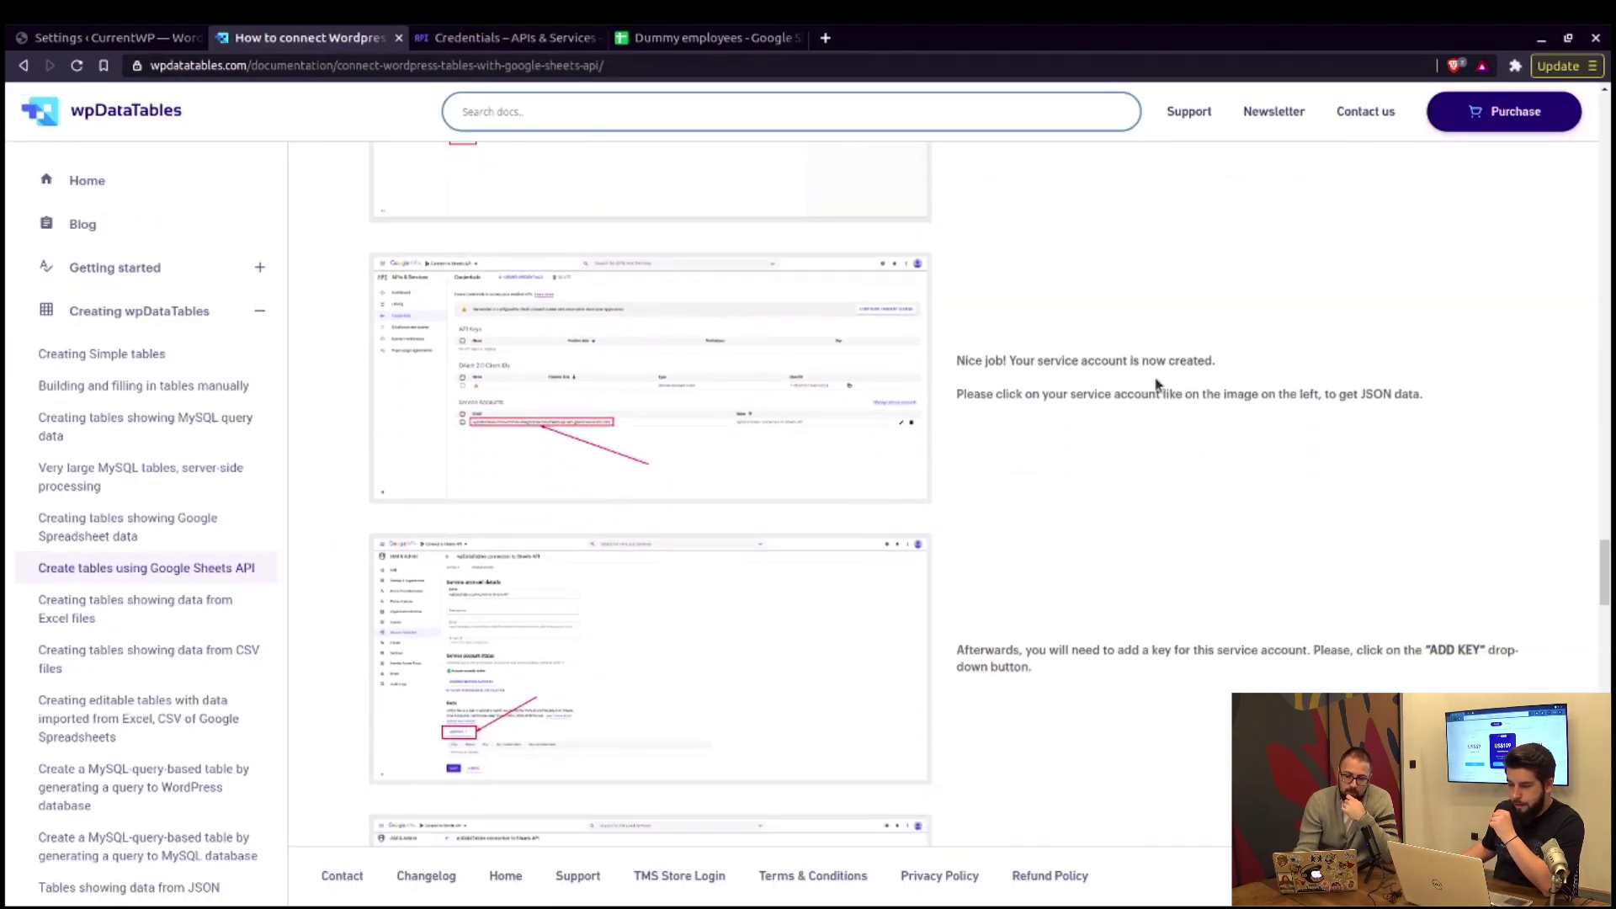
scroll(1072, 419, "down", 1)
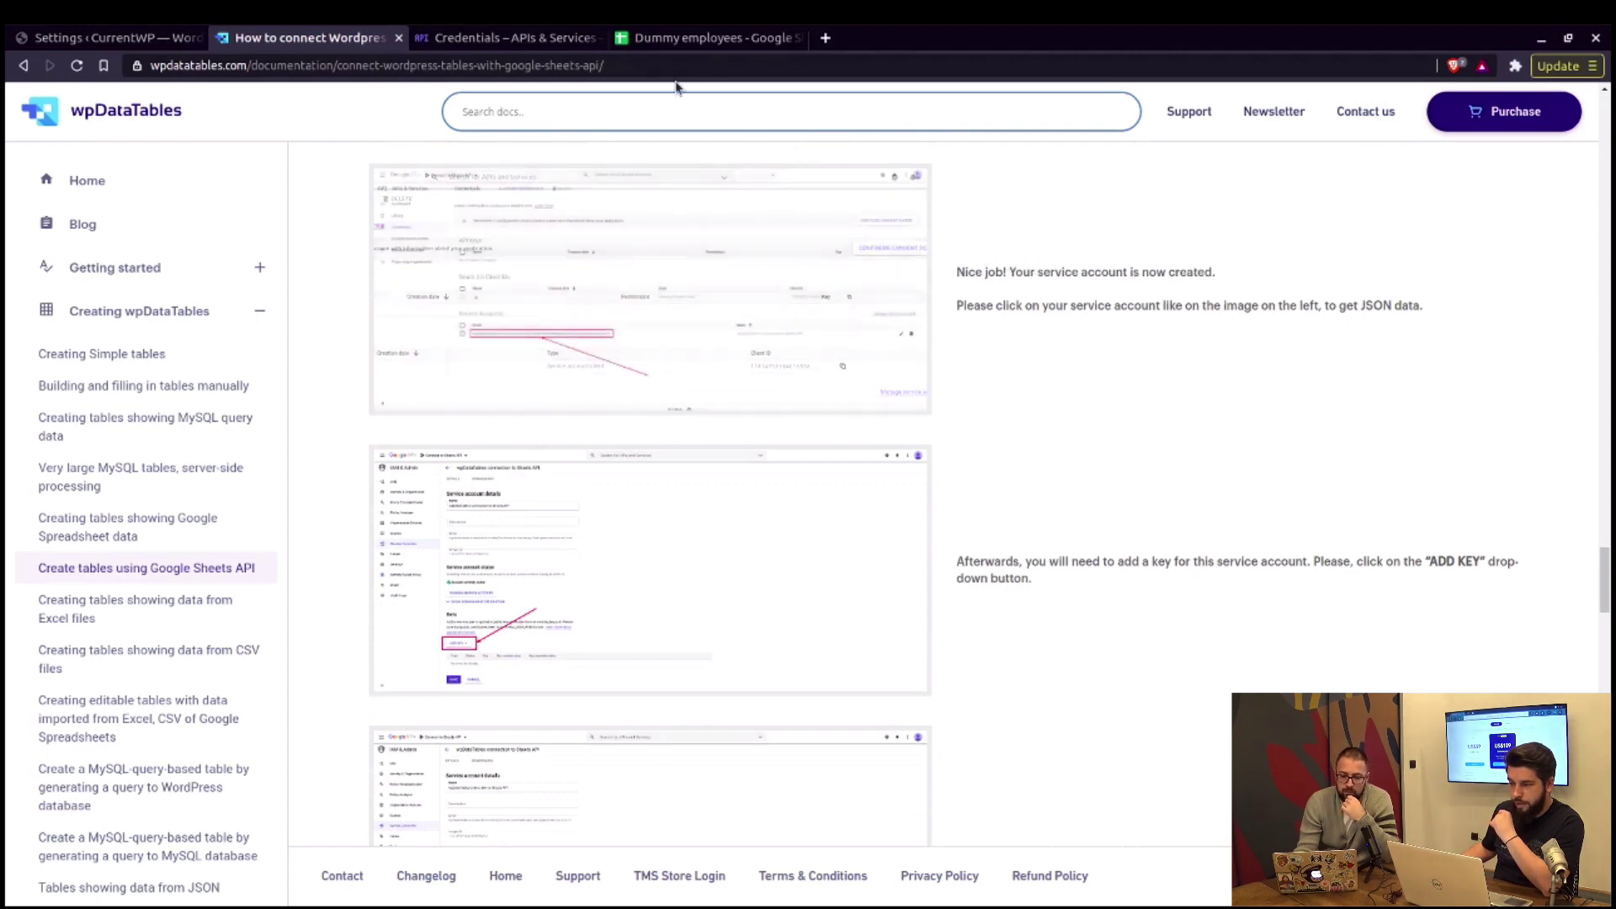
- Open the Google Sheets API service account from Credentials and check the guide's ADD KEY step
left_click(500, 39)
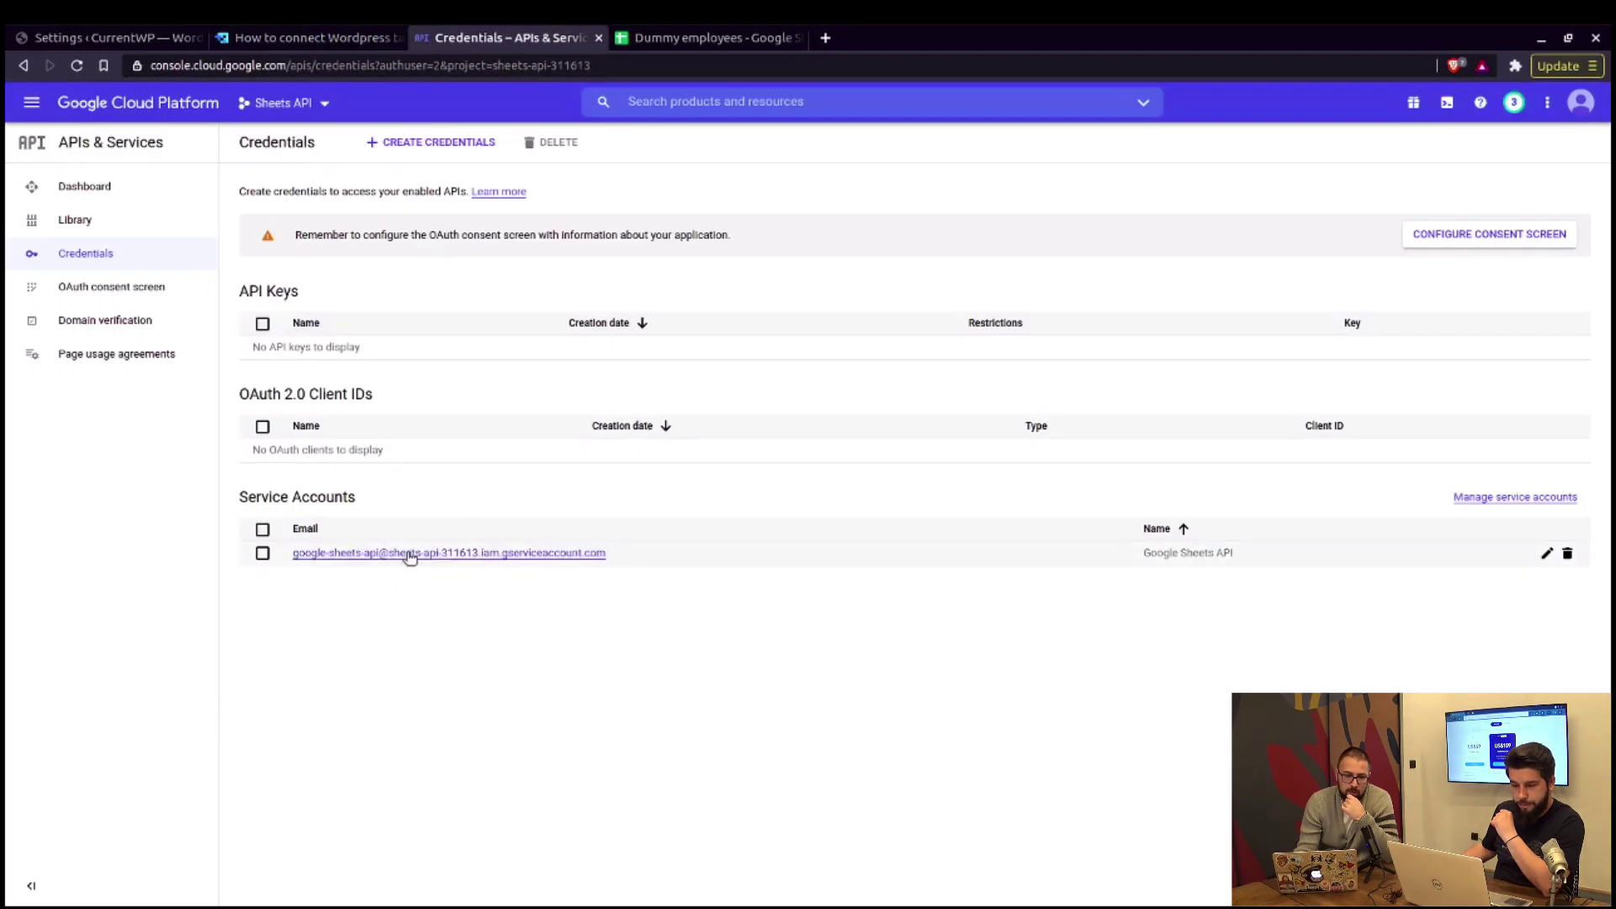
left_click(505, 556)
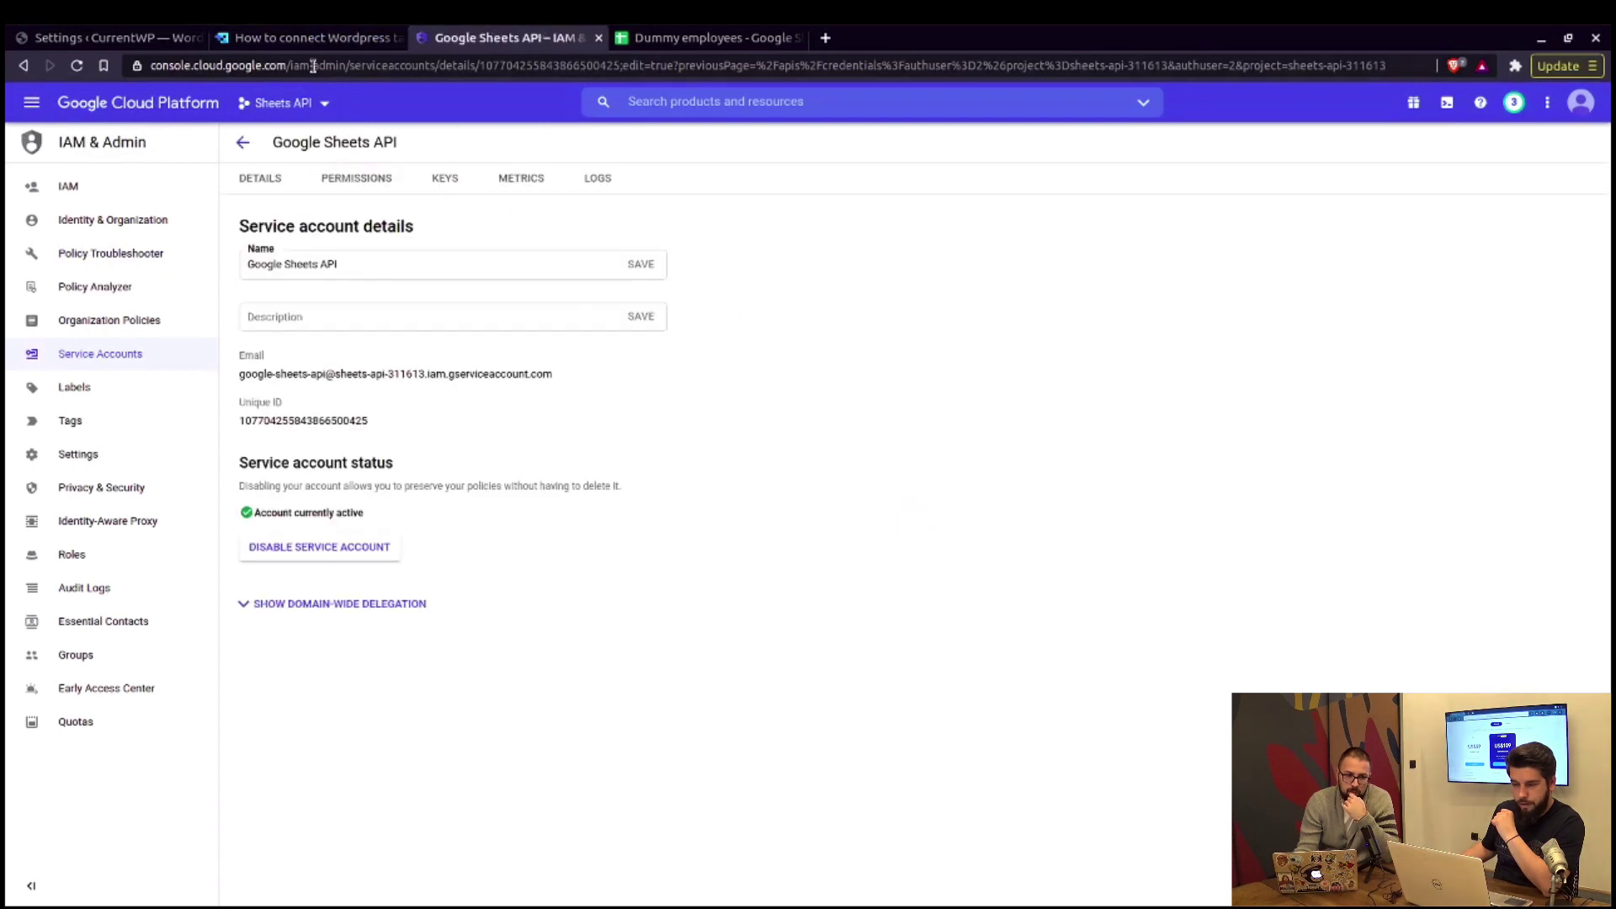
left_click(312, 37)
scroll(577, 390, "down", 3)
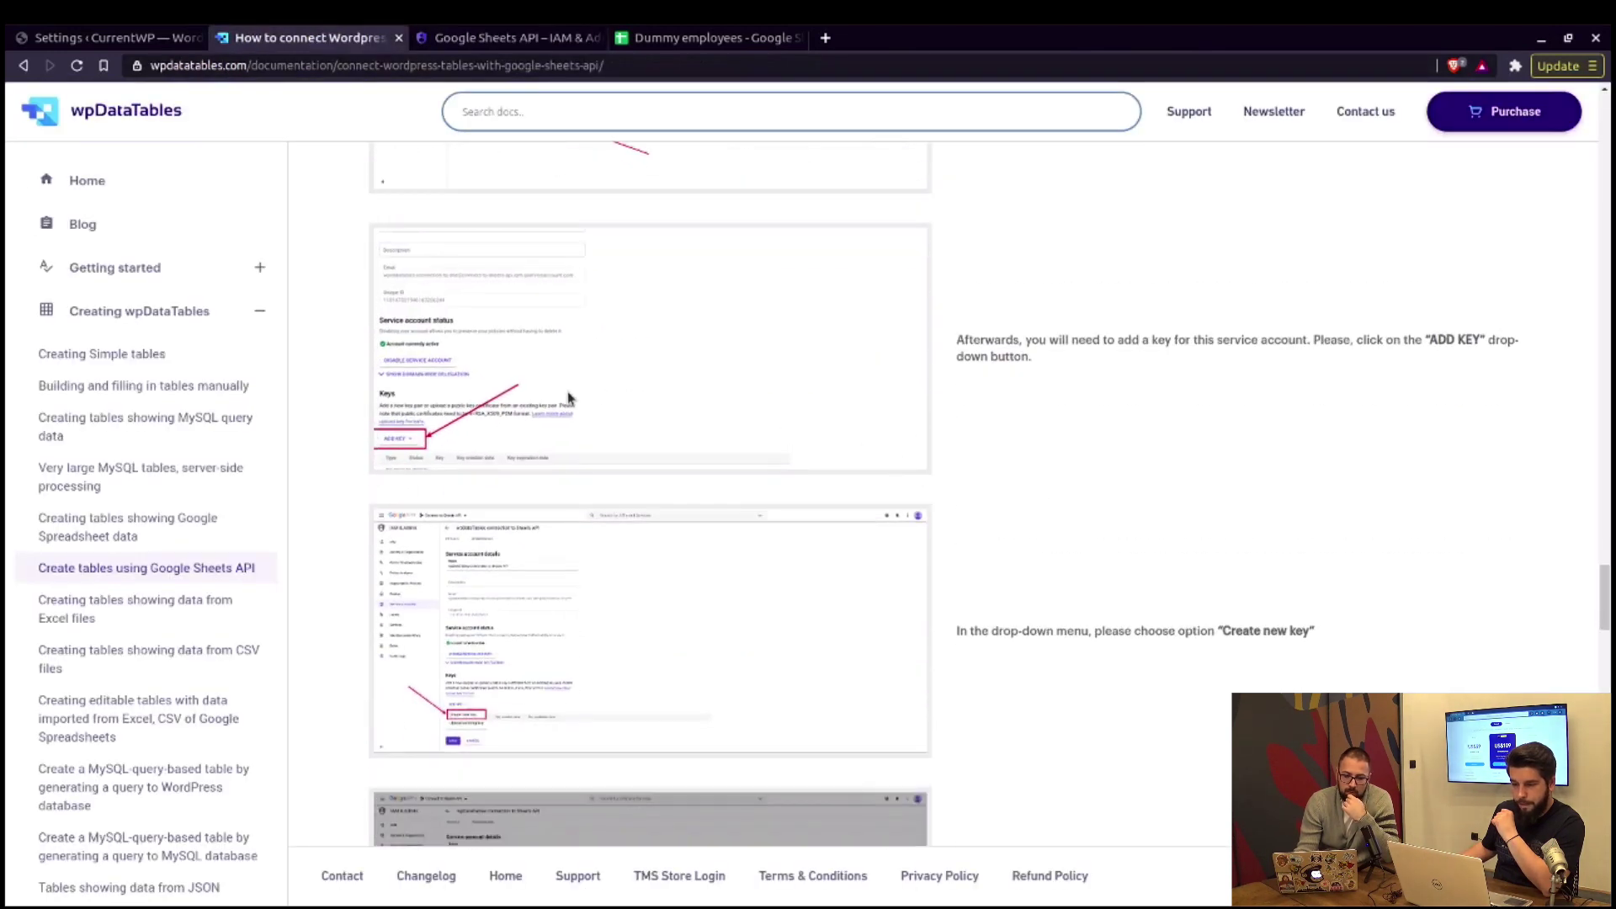
scroll(569, 398, "down", 1)
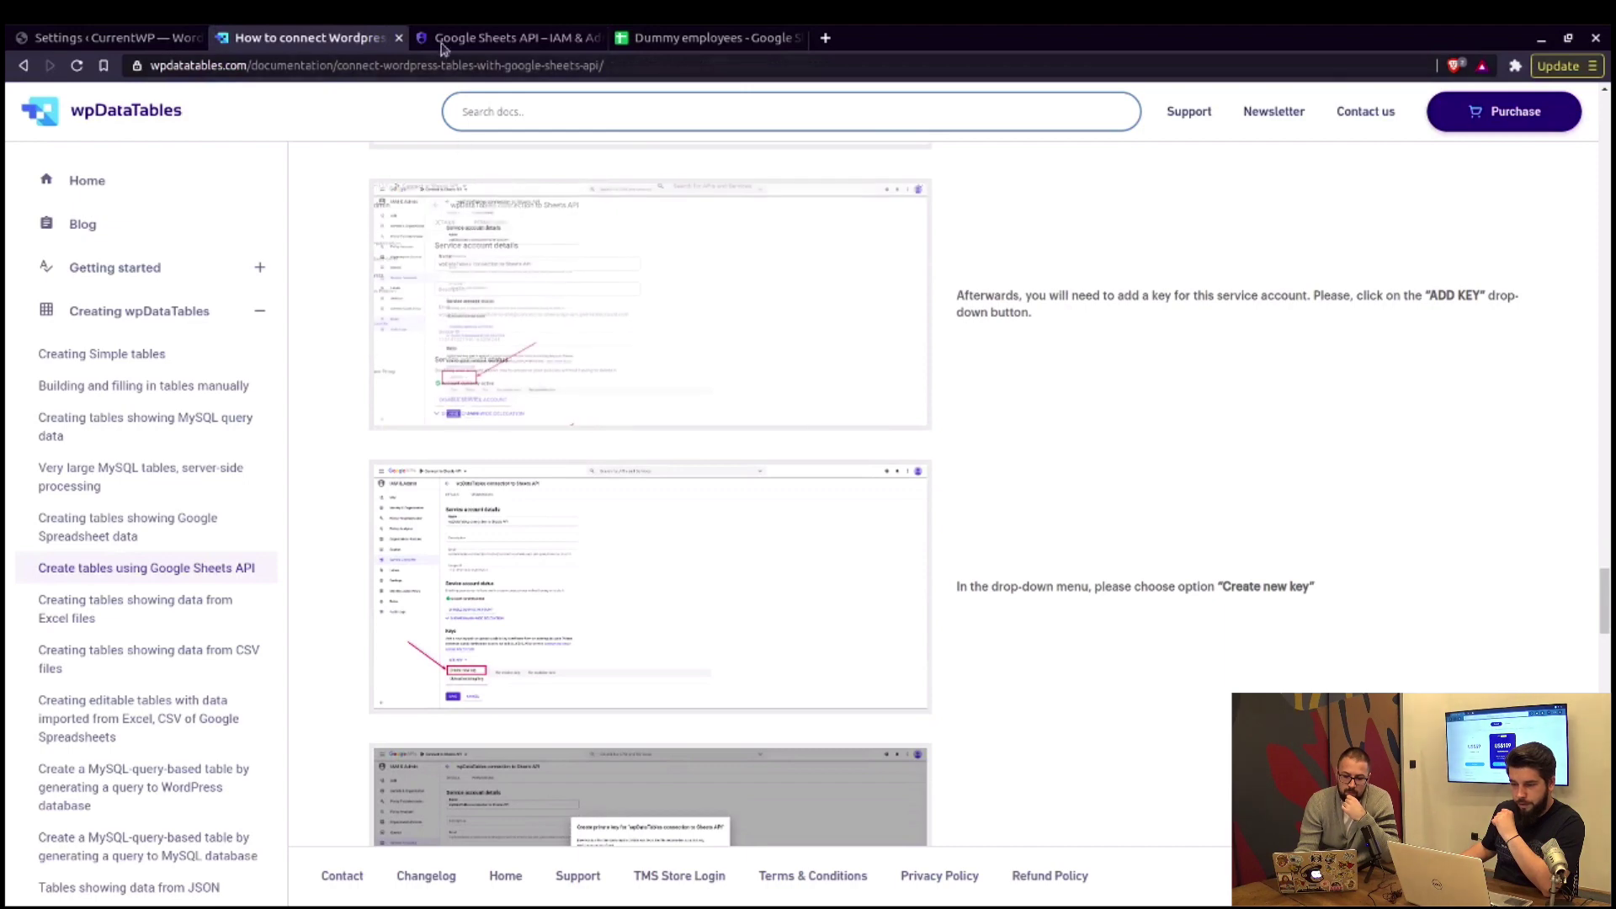
left_click(471, 38)
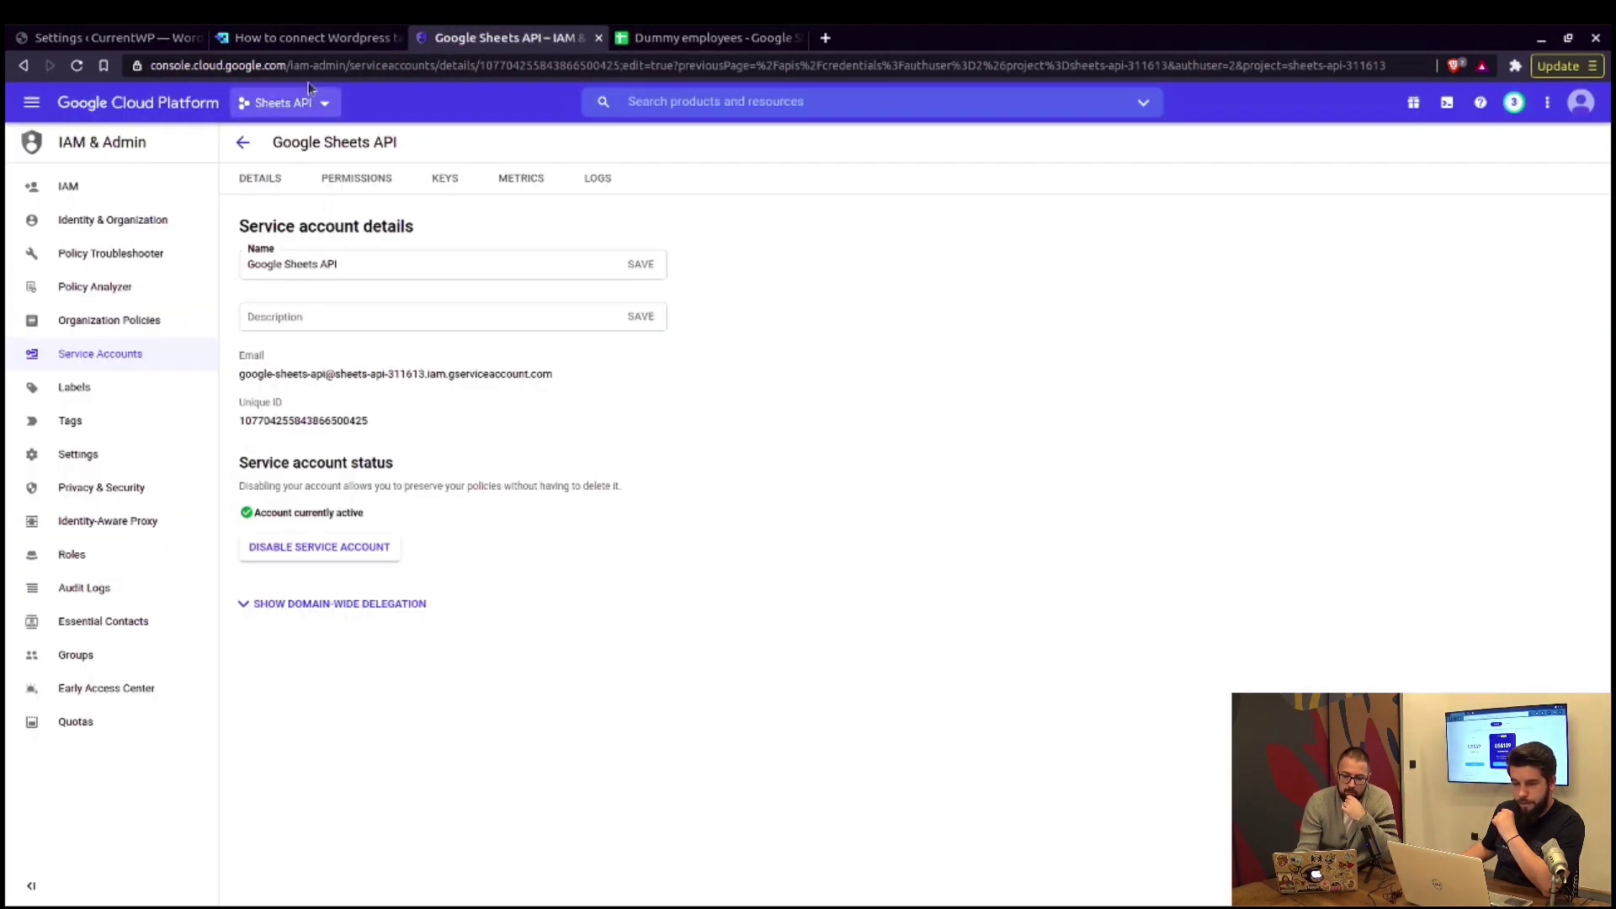
left_click(307, 37)
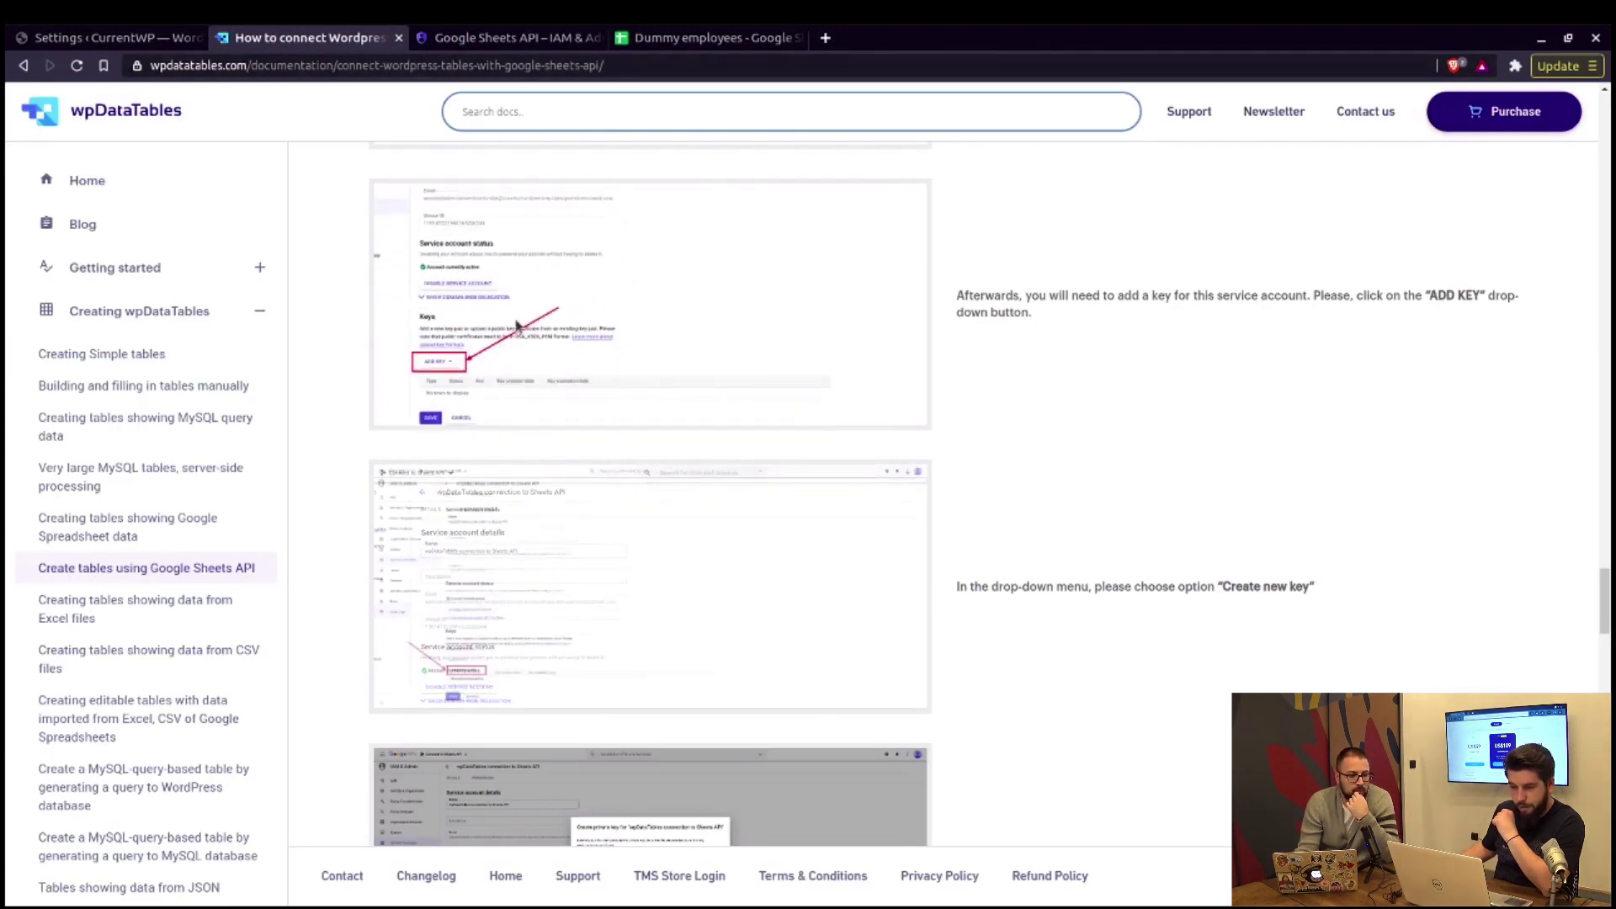
- Add a new JSON private key to the service account and save the file in Downloads
key("ctrl+Tab")
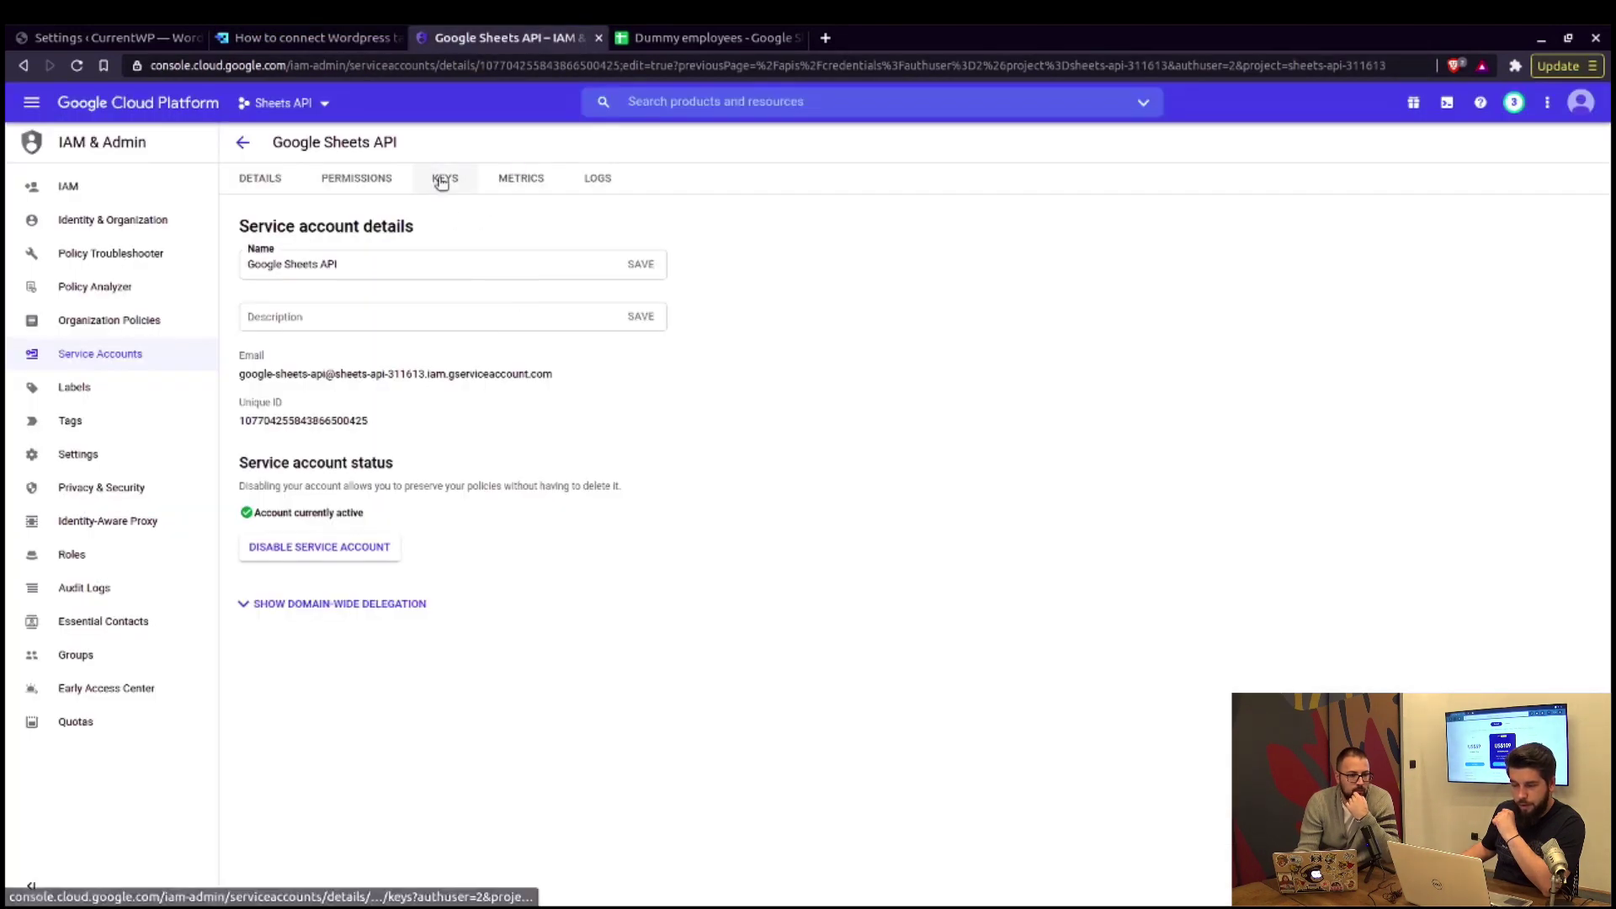
left_click(443, 178)
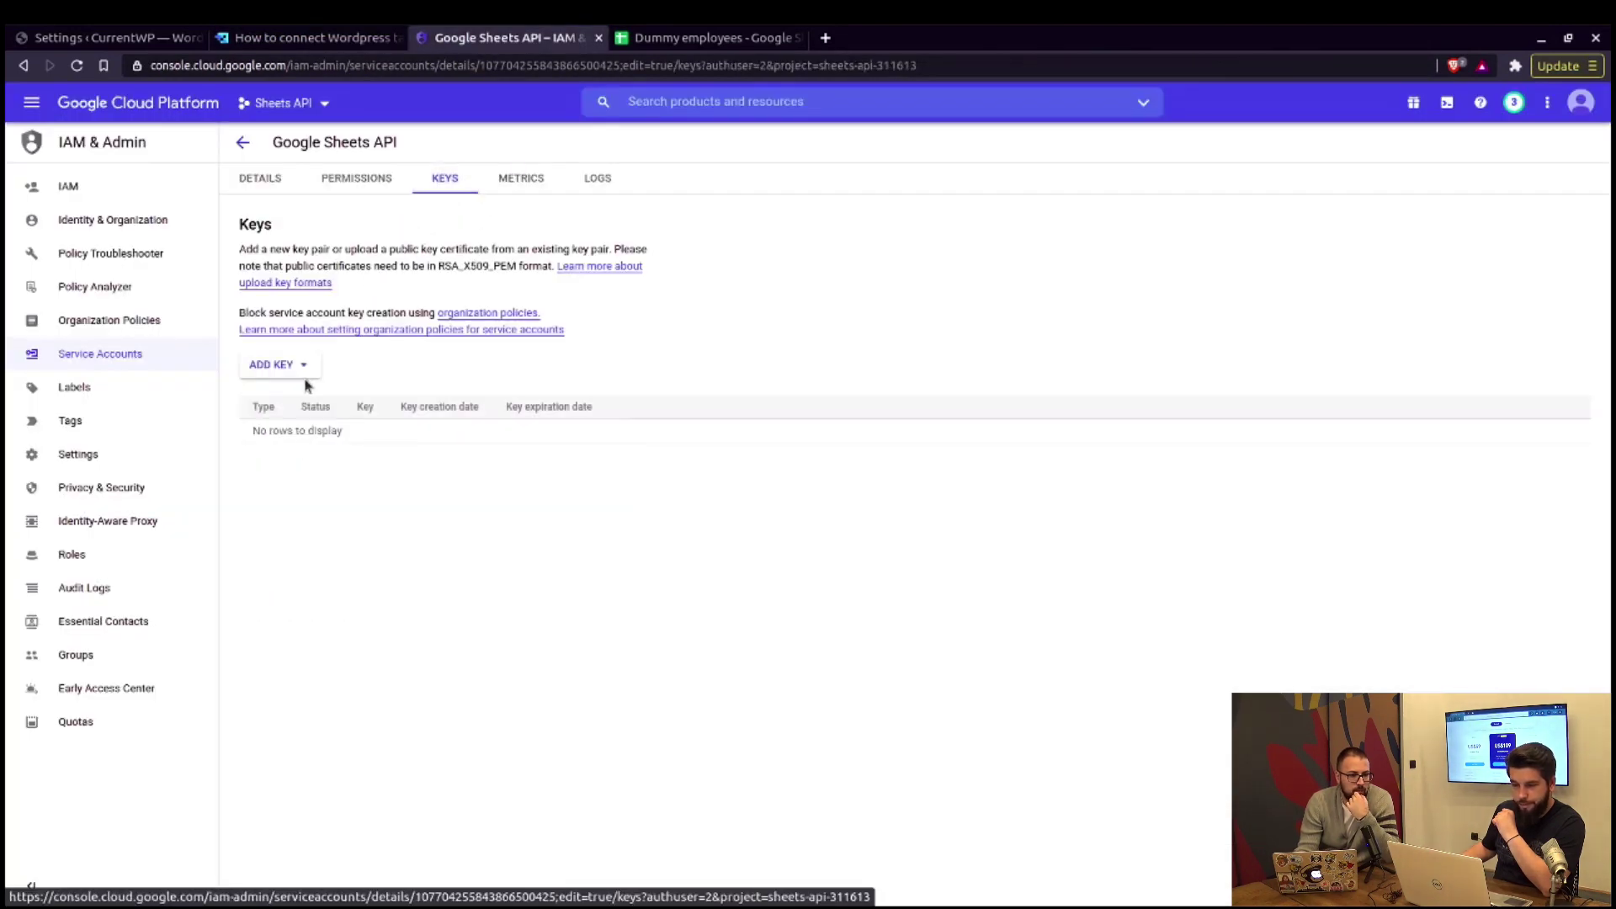
left_click(303, 371)
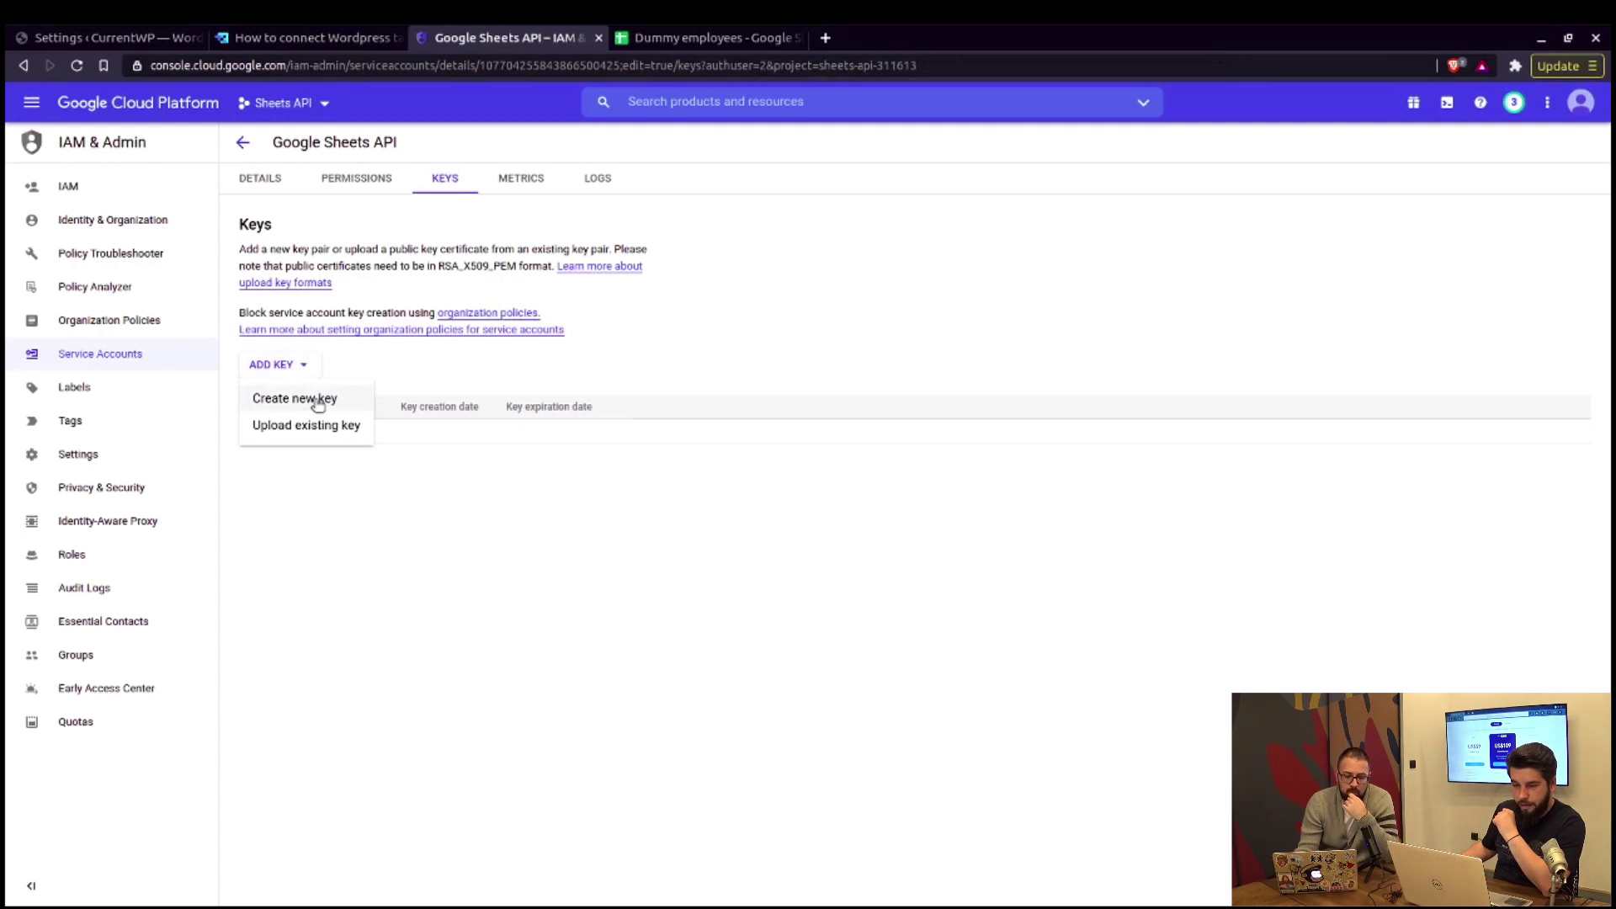
left_click(316, 401)
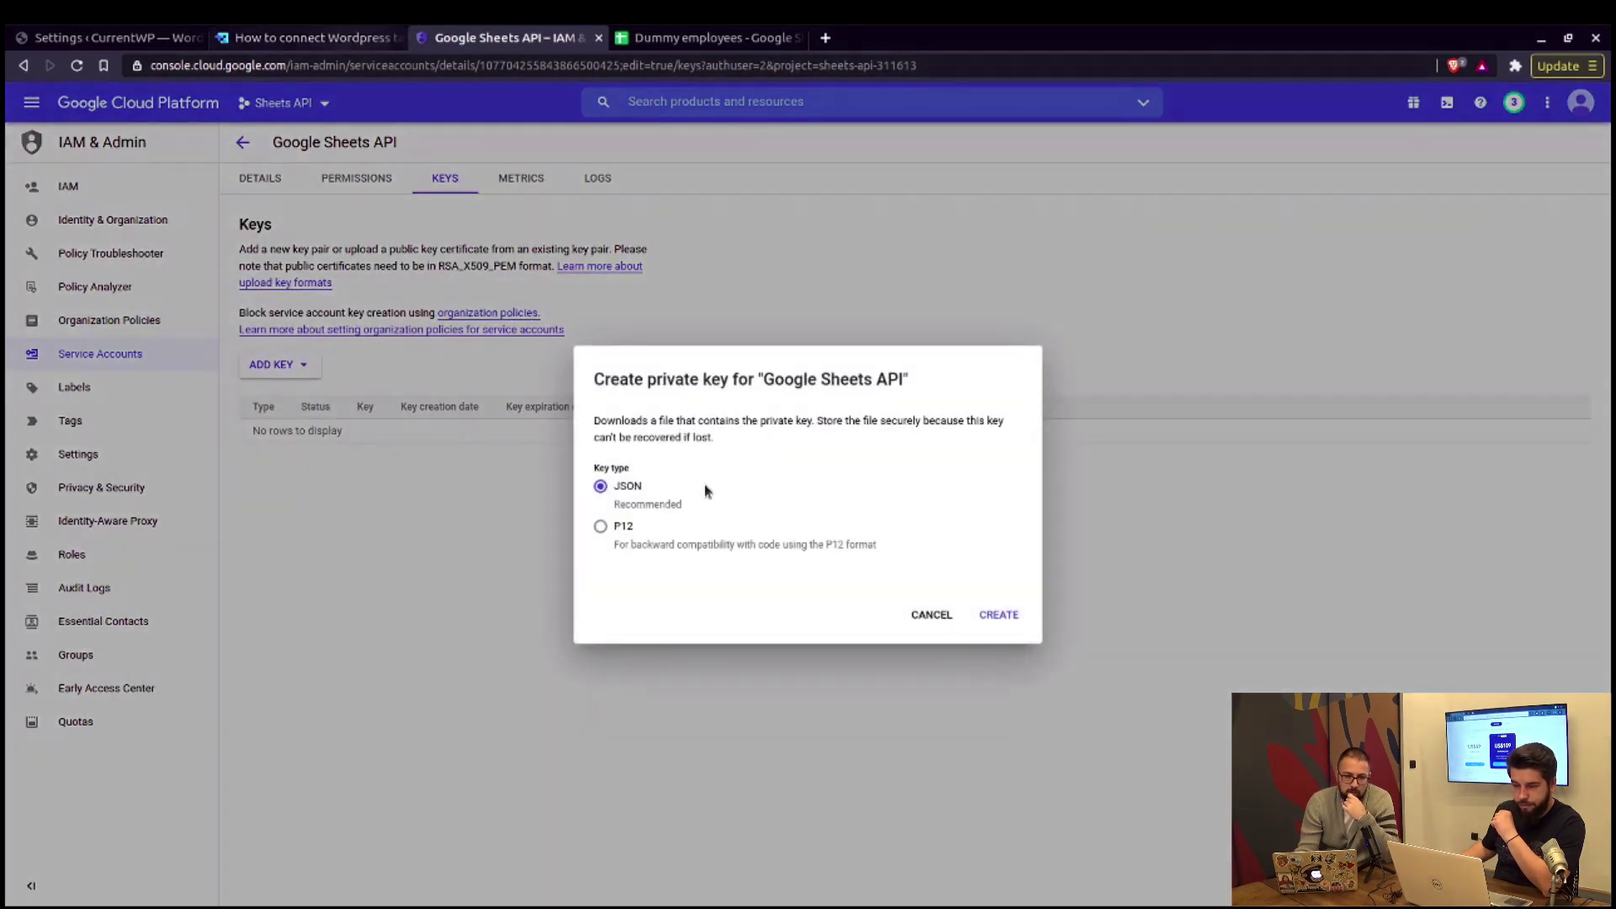
left_click(997, 617)
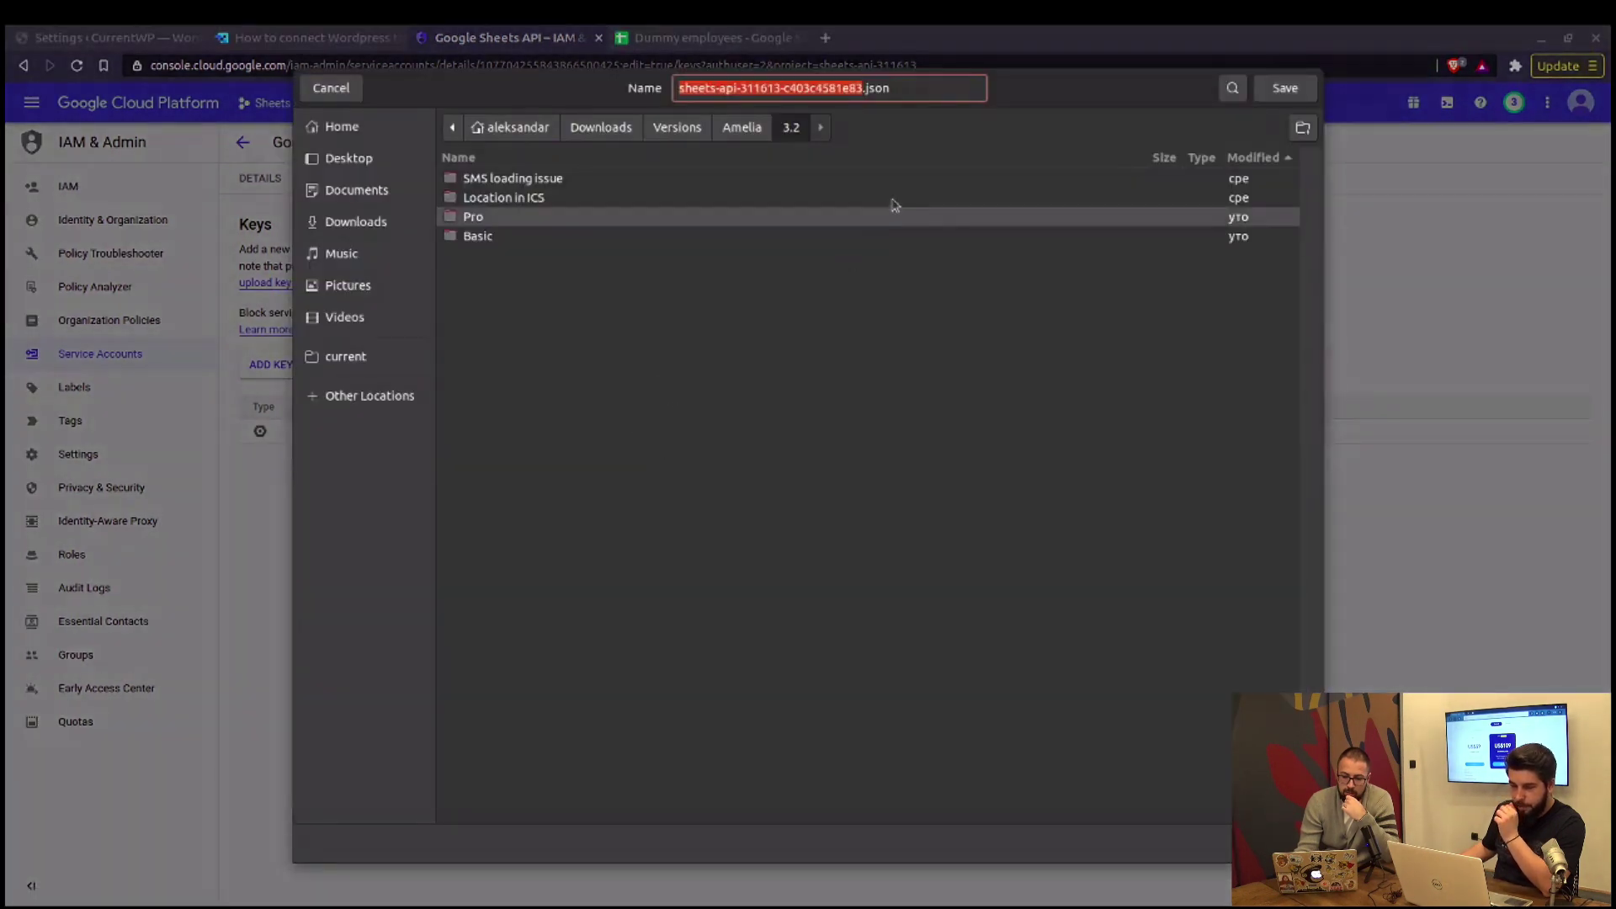
left_click(374, 222)
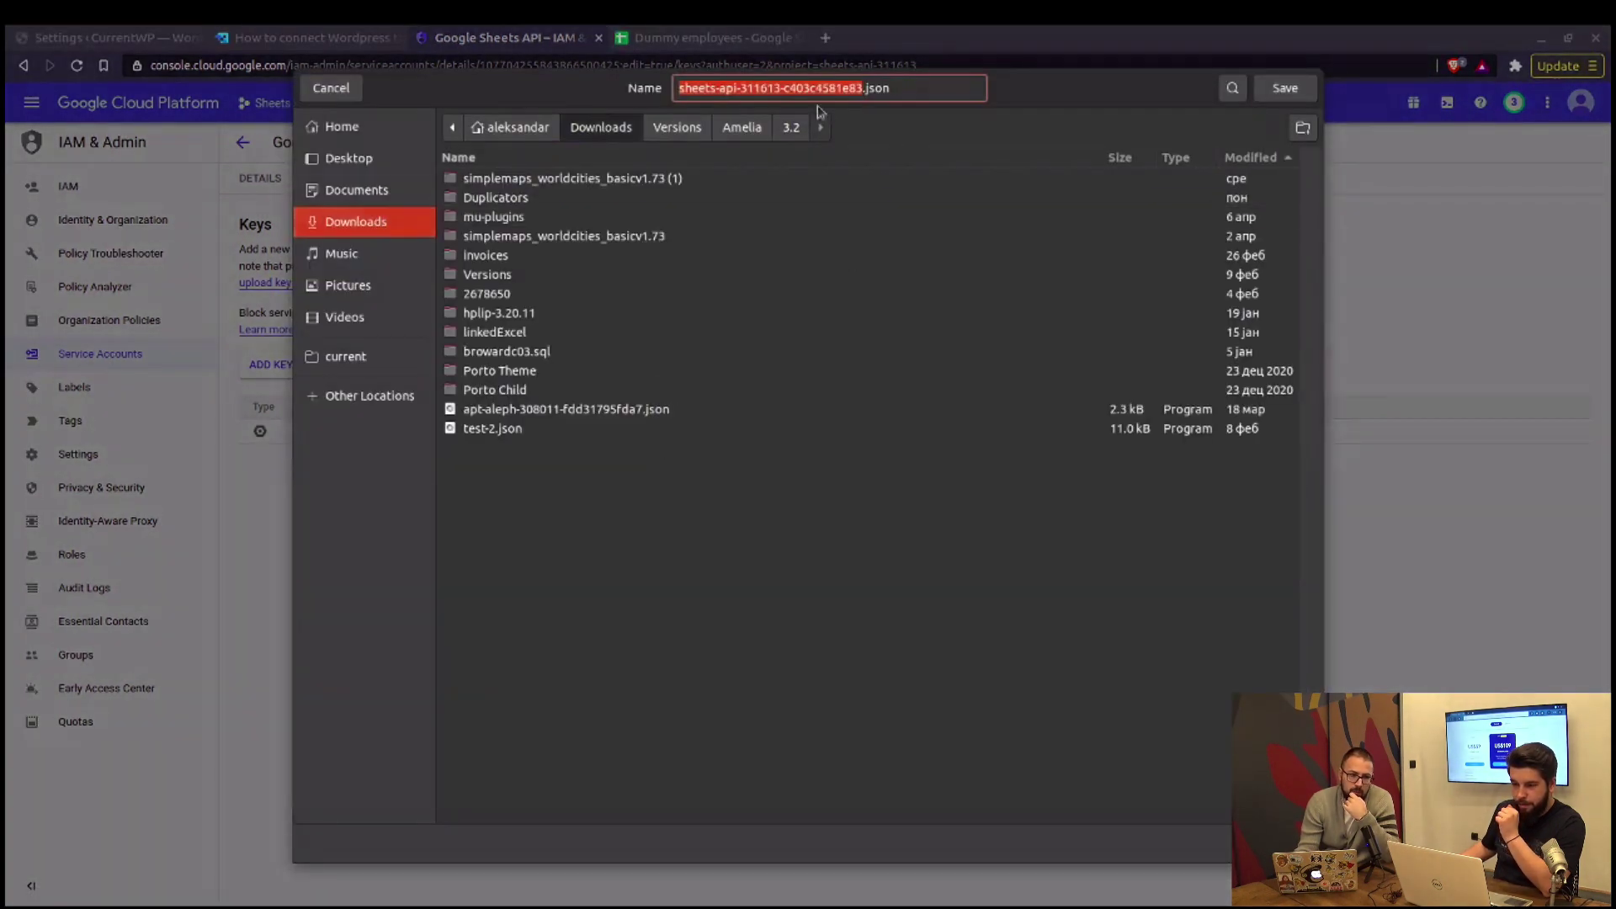
left_click(1281, 92)
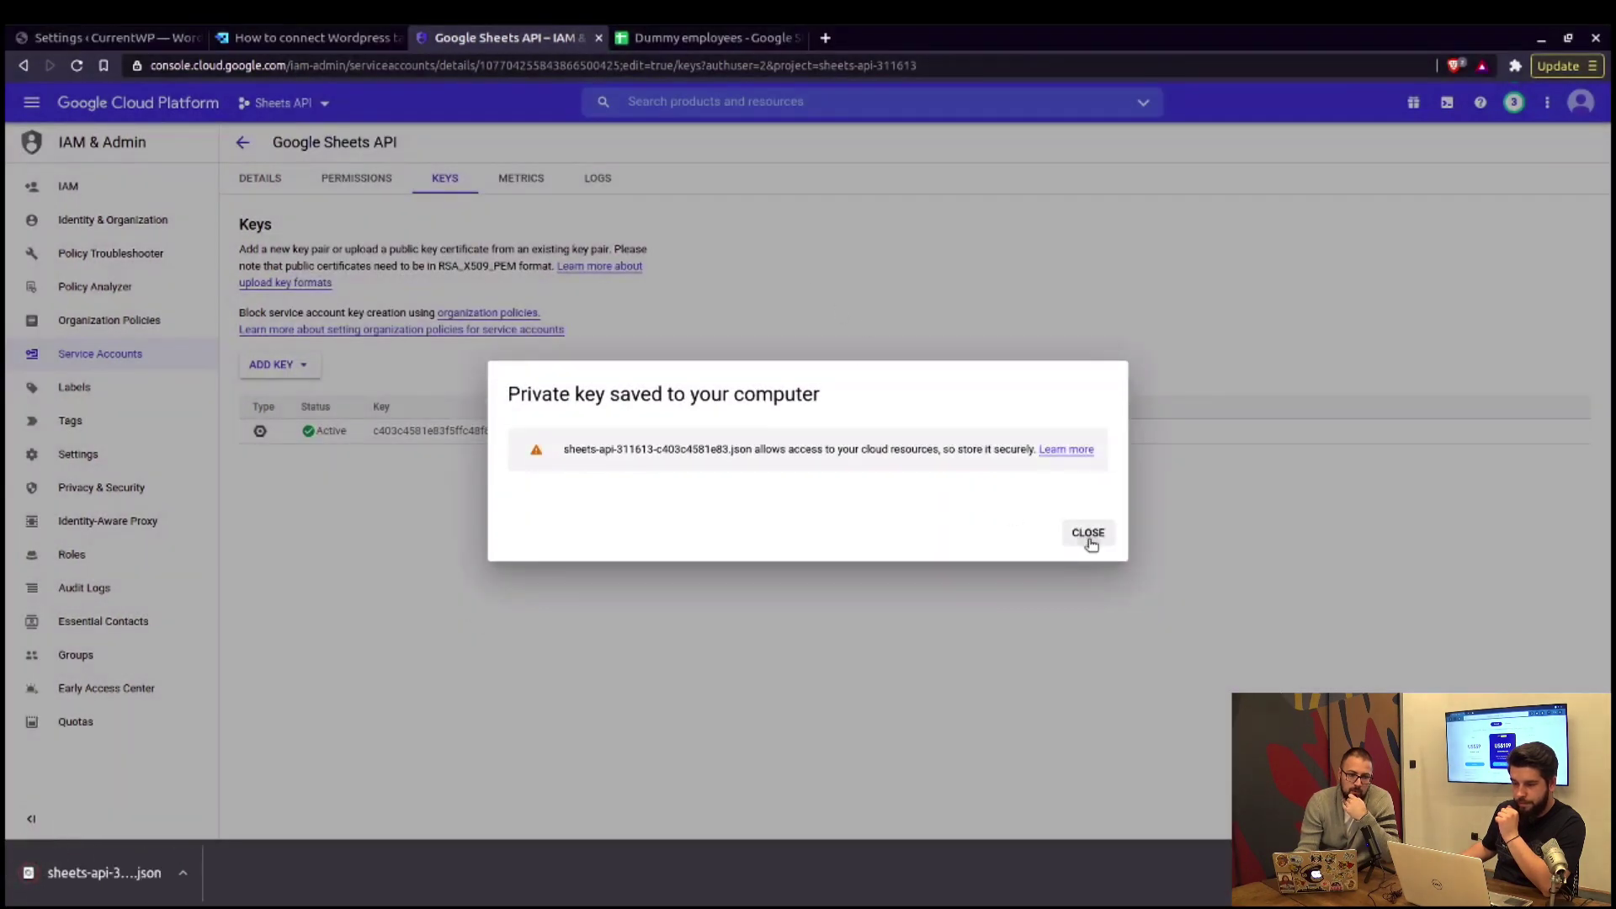
left_click(1088, 533)
left_click(311, 38)
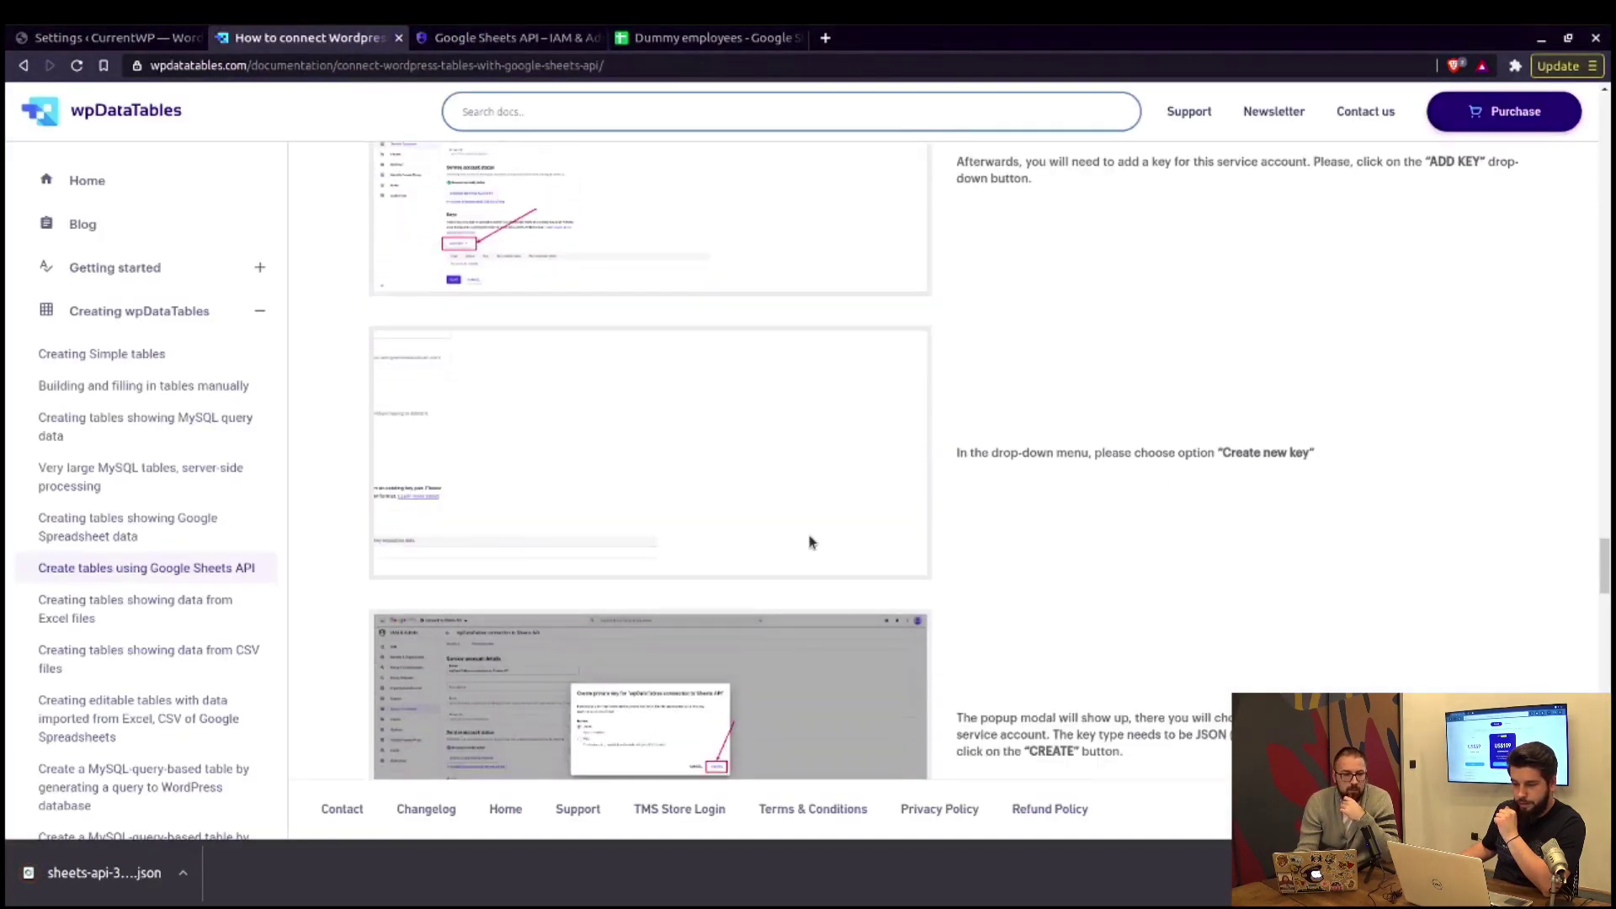
- Scroll the guide down to the step on copying all data from the JSON key file
scroll(811, 541, "down", 8)
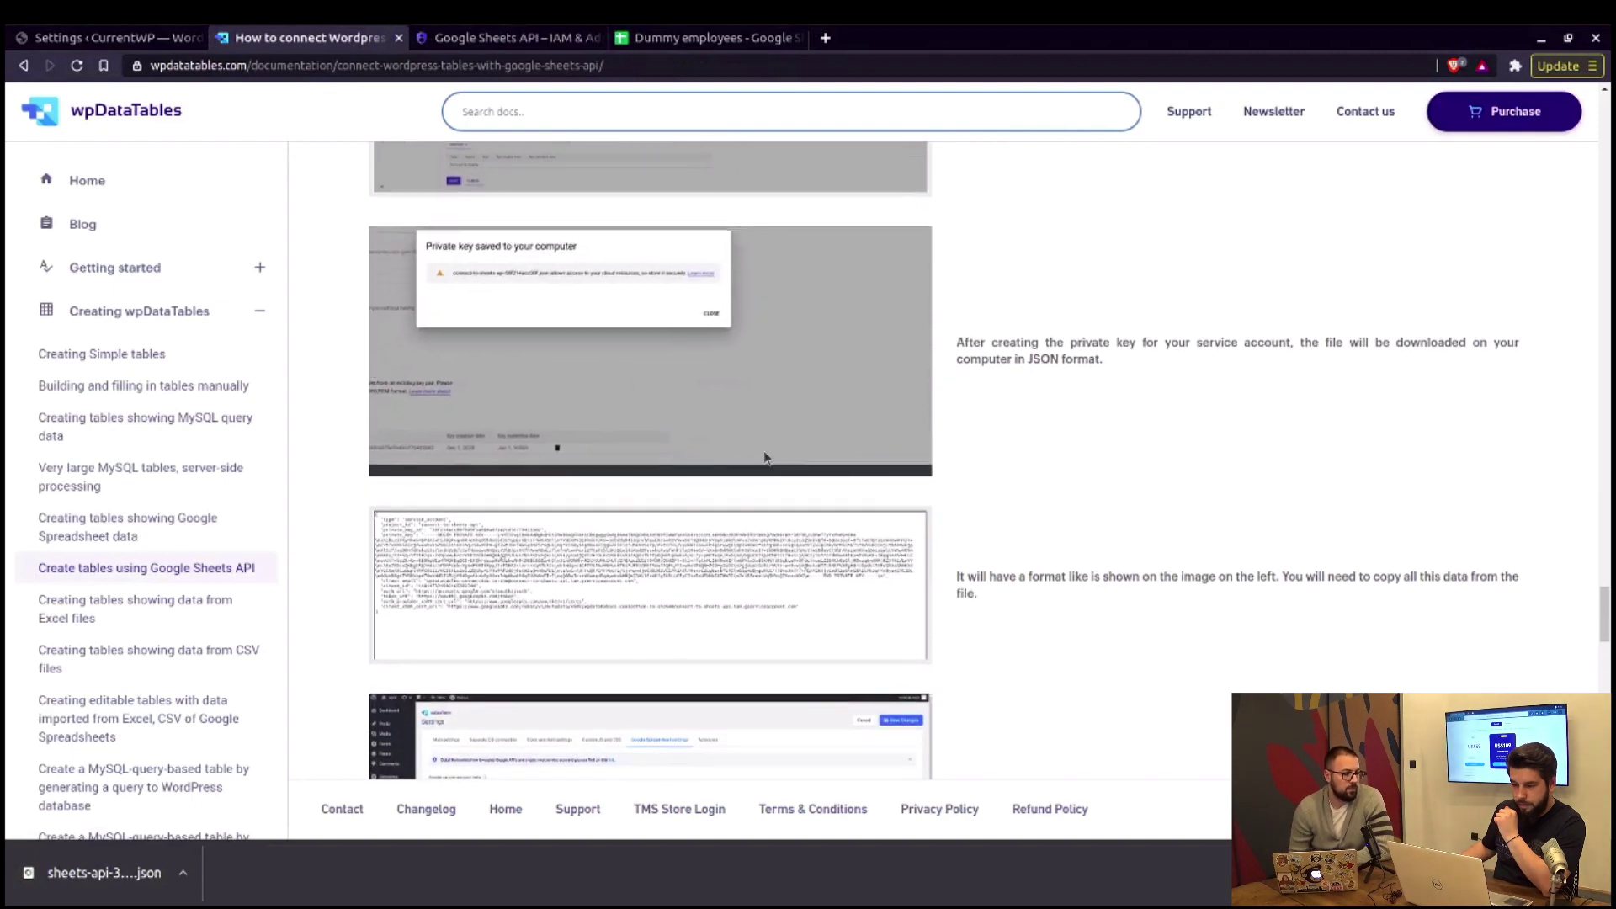
scroll(763, 462, "down", 1)
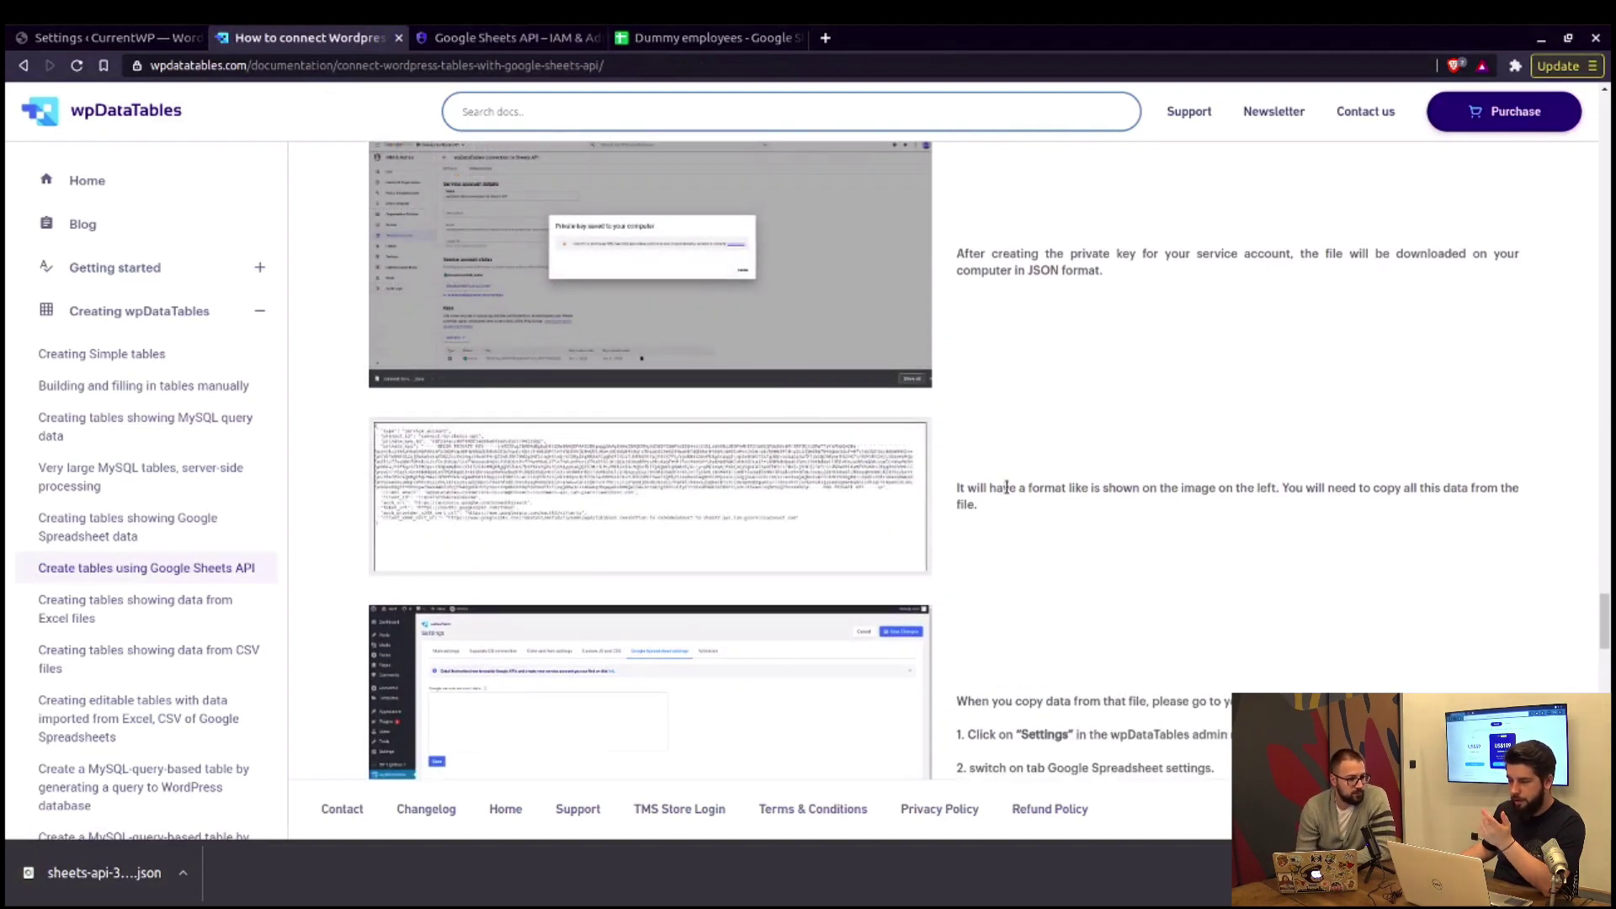
scroll(1014, 505, "down", 3)
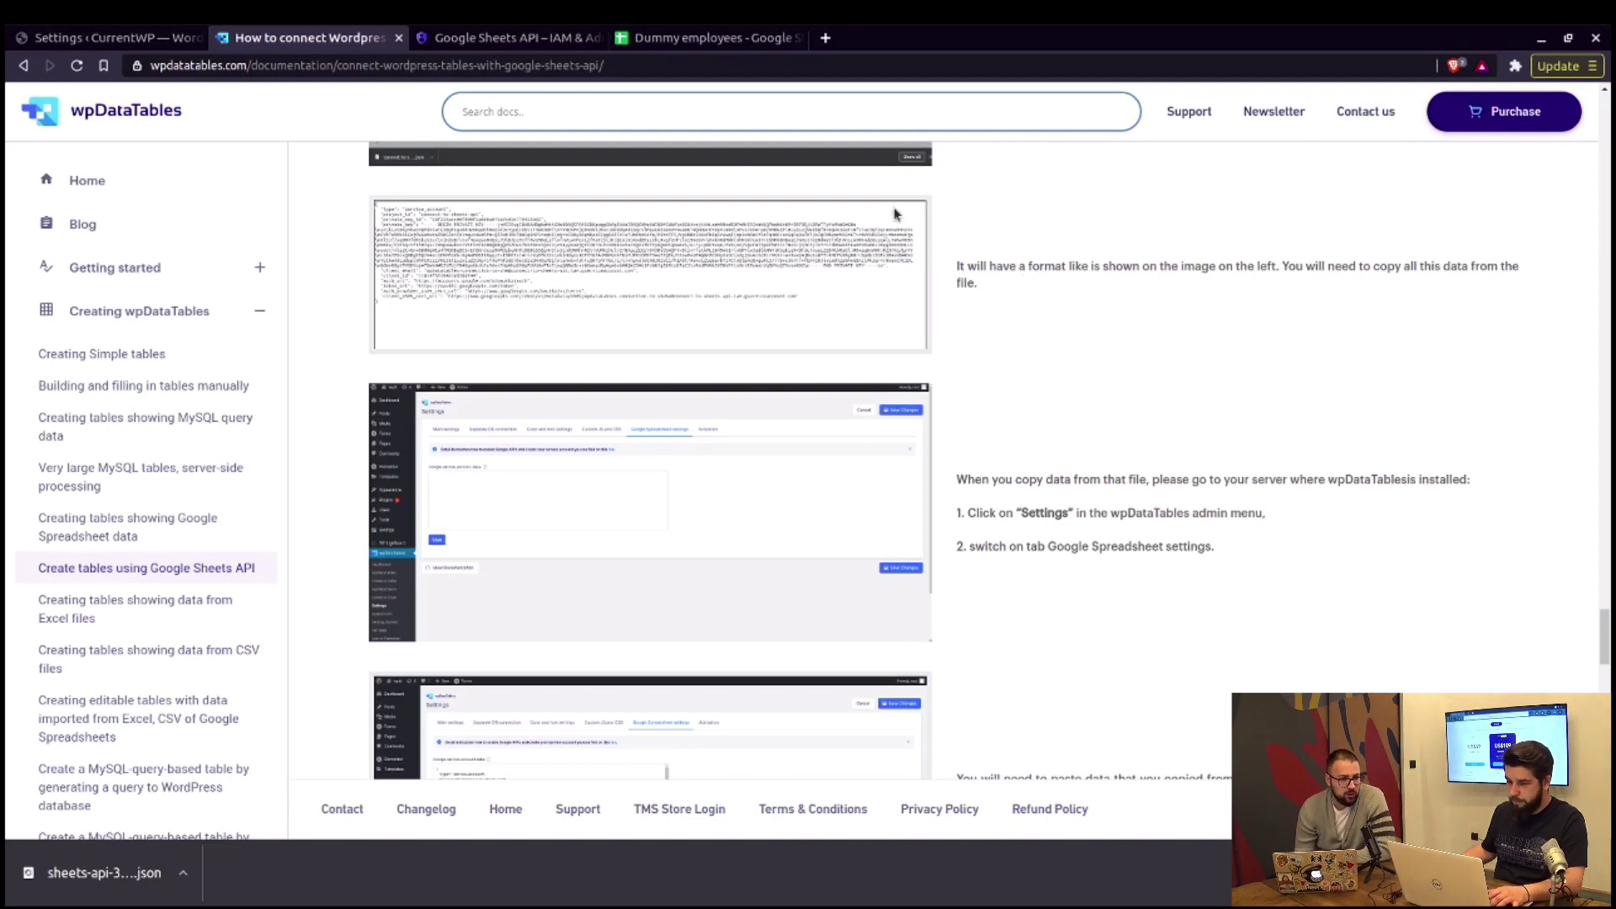
- Open the downloaded service-account JSON key file in Sublime Text, then return to the wpDataTables guide
left_click(116, 888)
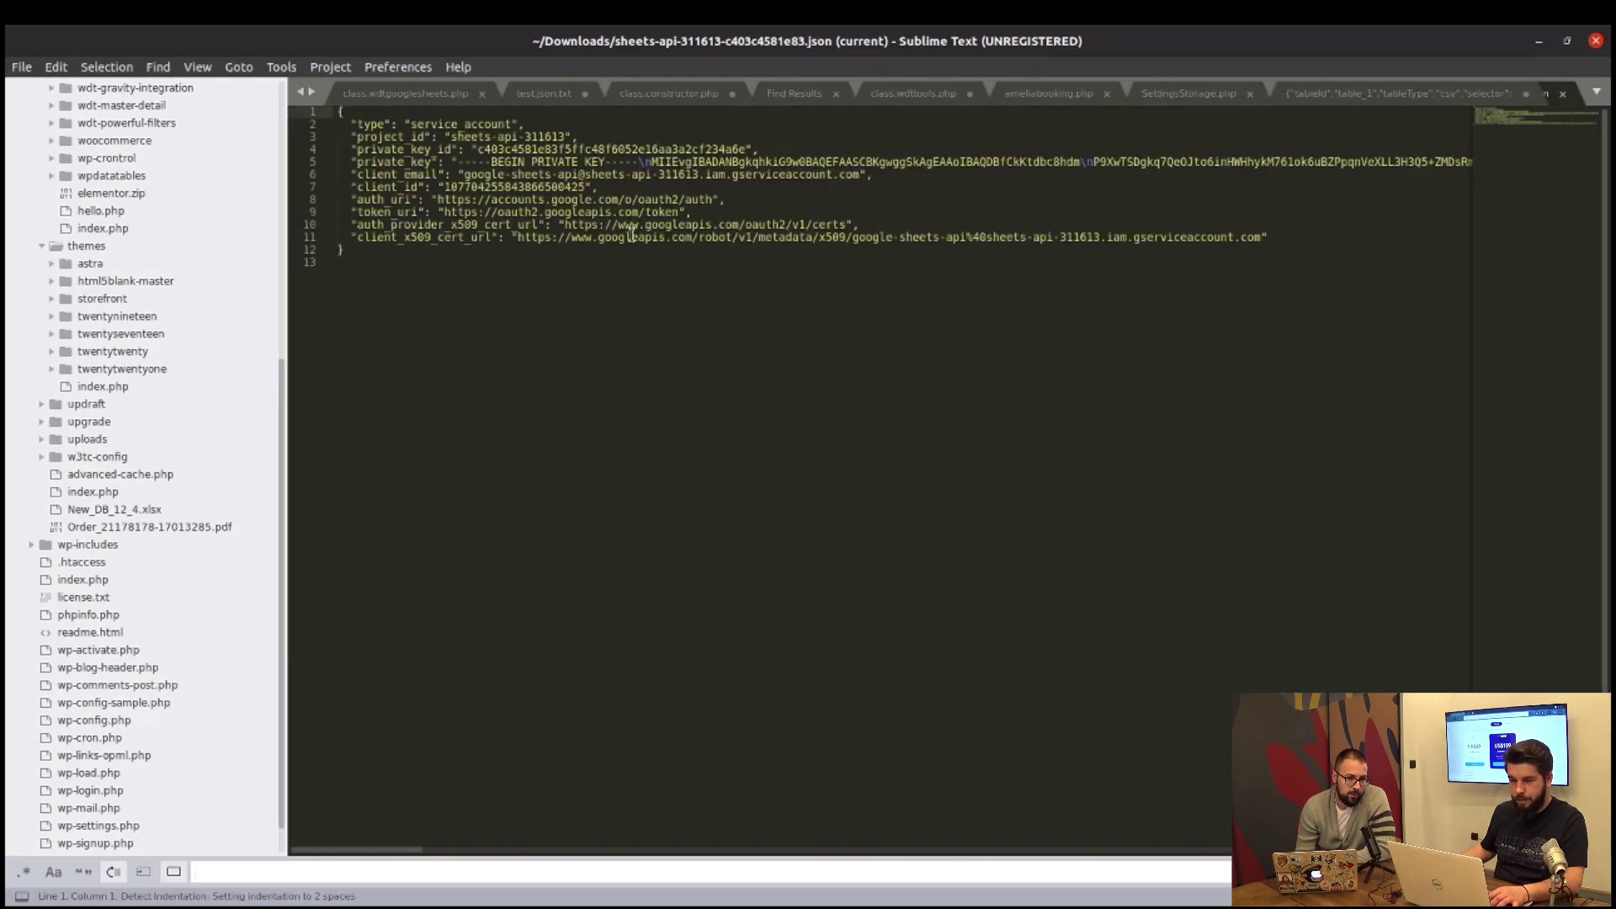
key("alt+Tab")
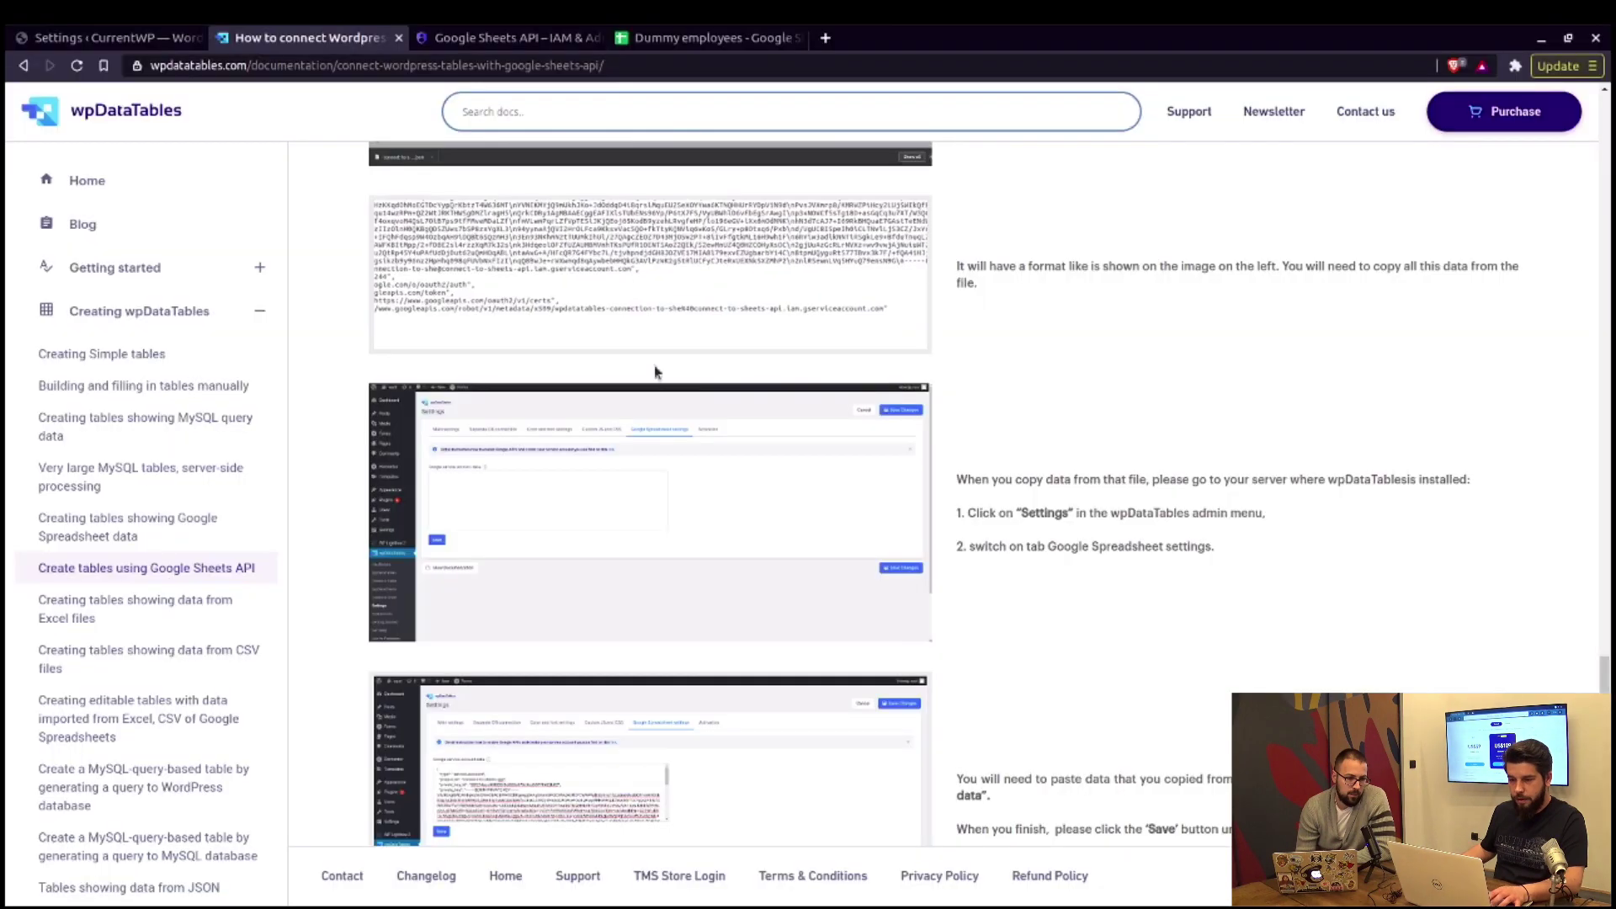
- Paste the JSON key contents into wpDataTables' Google Spreadsheet API settings and Validate & Save
scroll(590, 252, "down", 1)
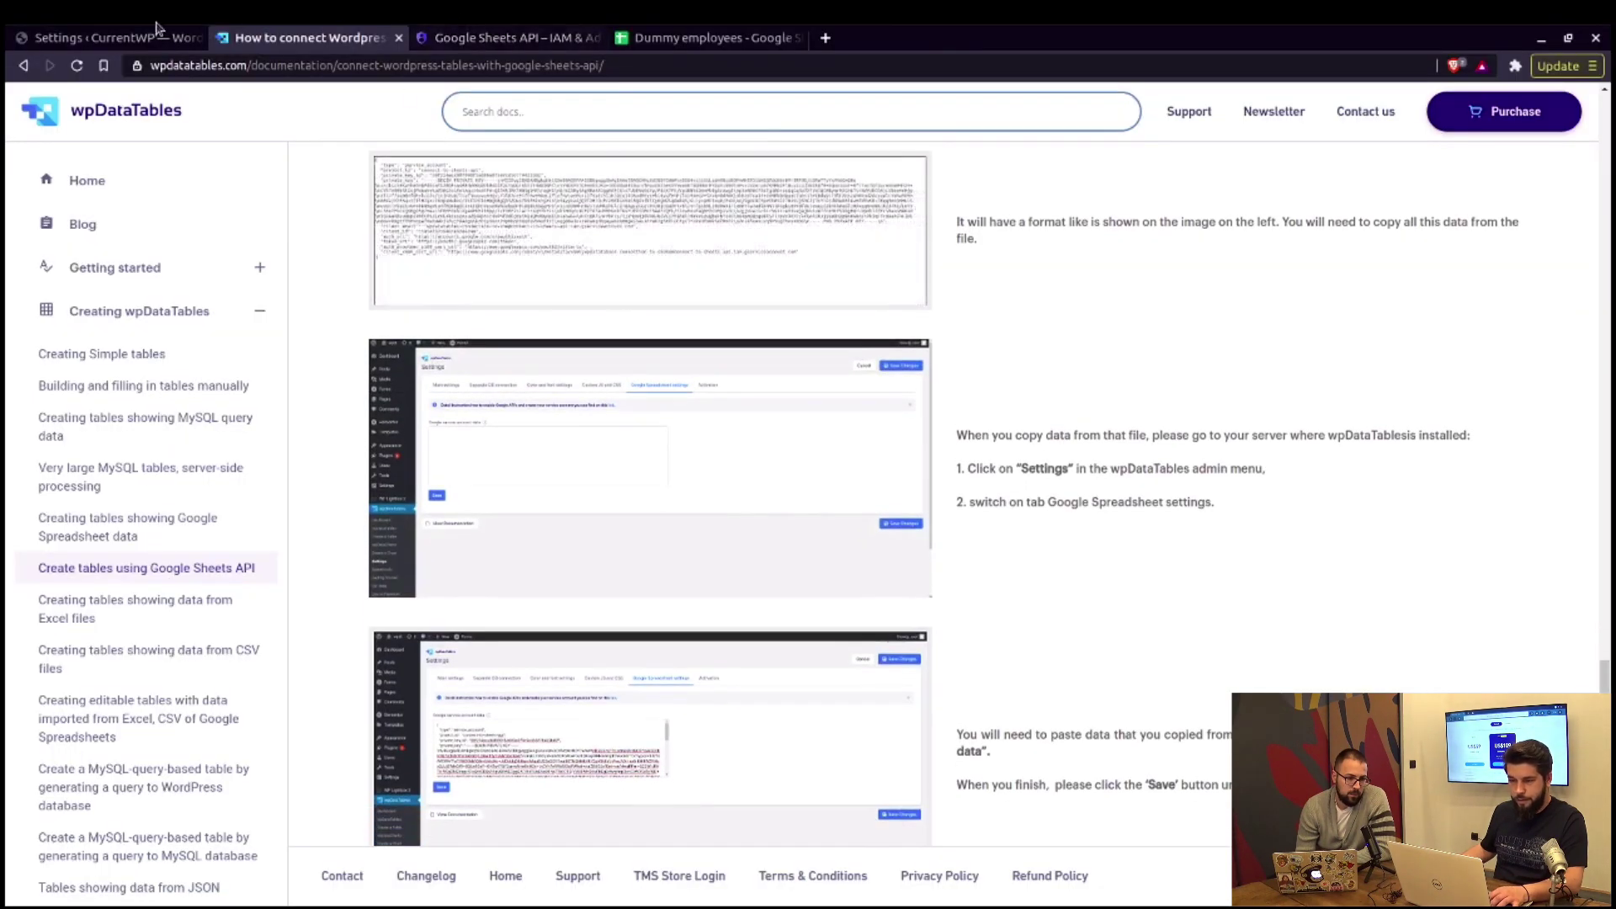
left_click(119, 37)
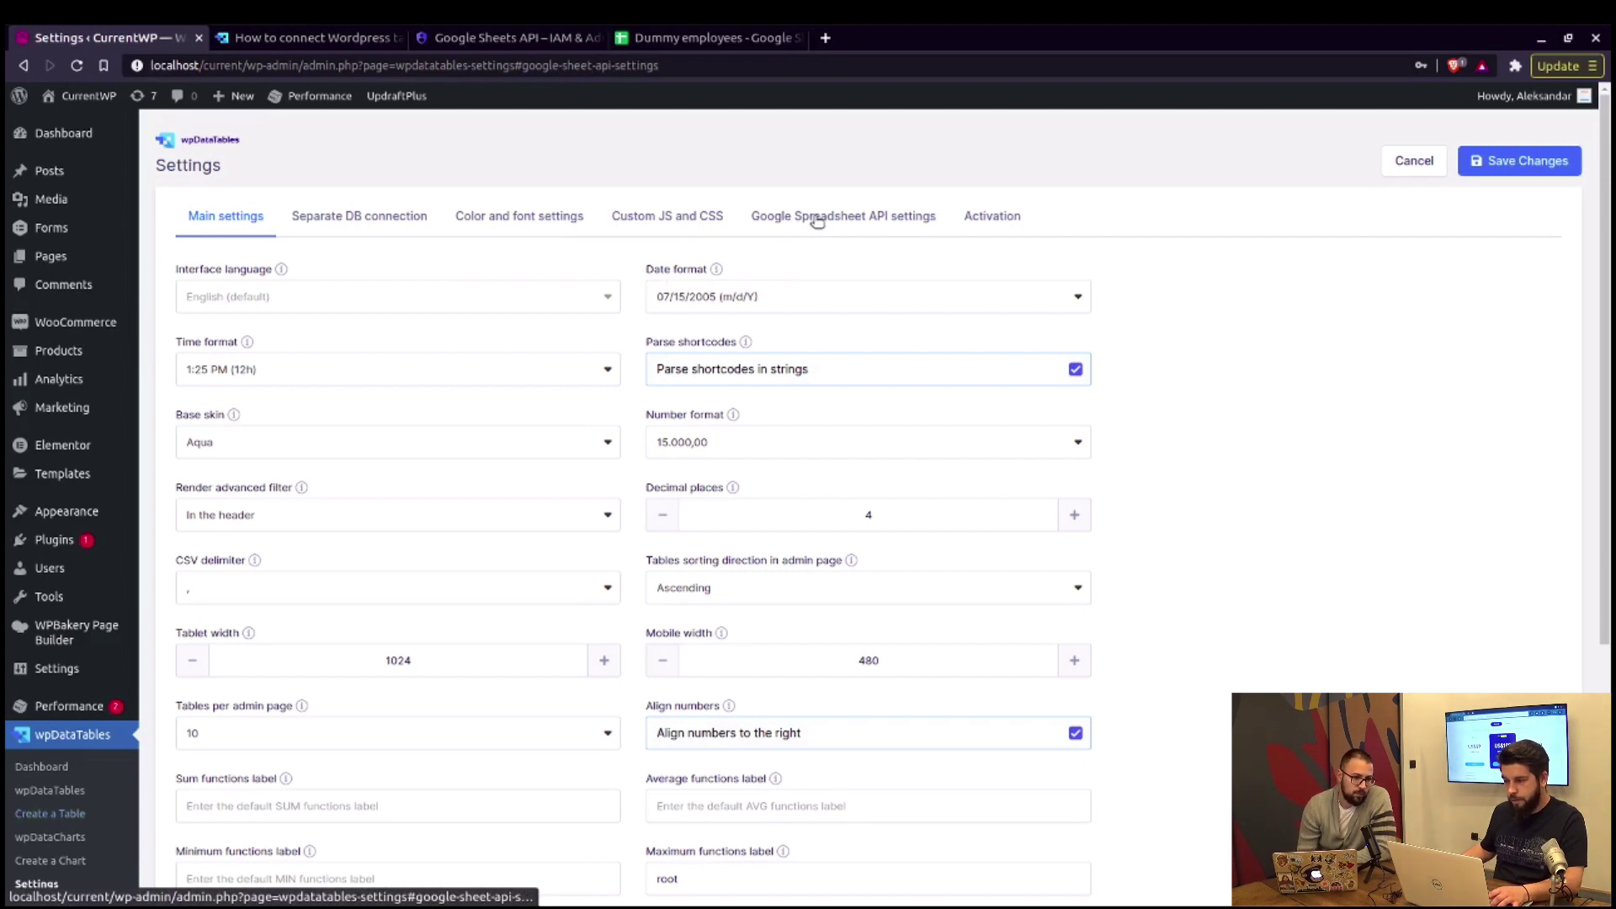
left_click(817, 220)
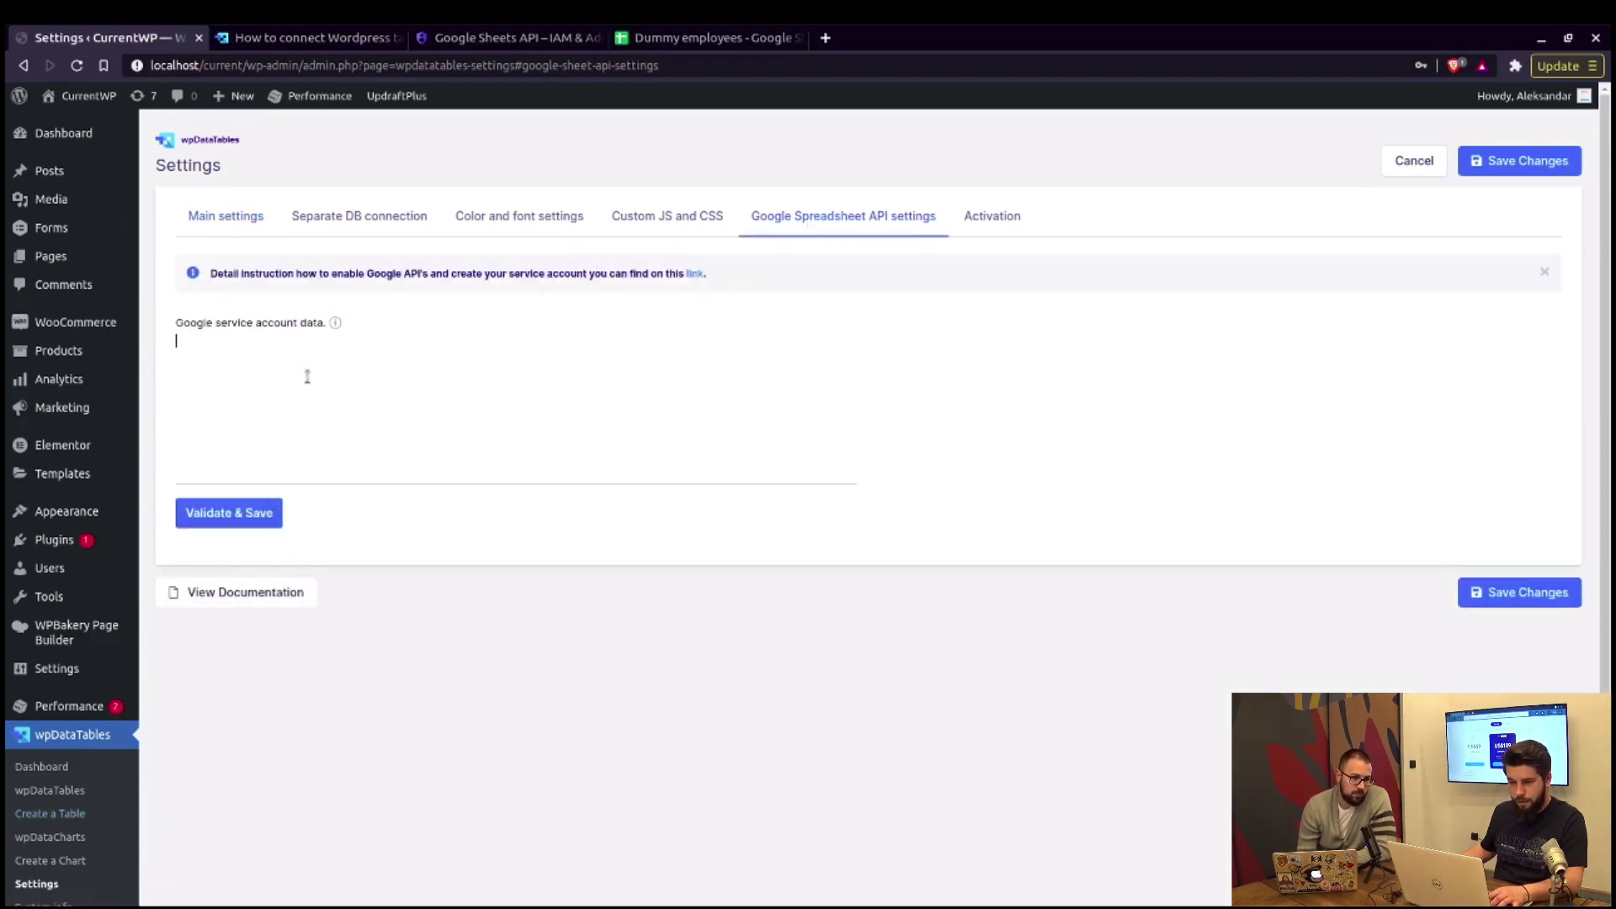
key("alt+Tab")
left_click_drag(347, 250, 338, 111)
key("alt+Tab")
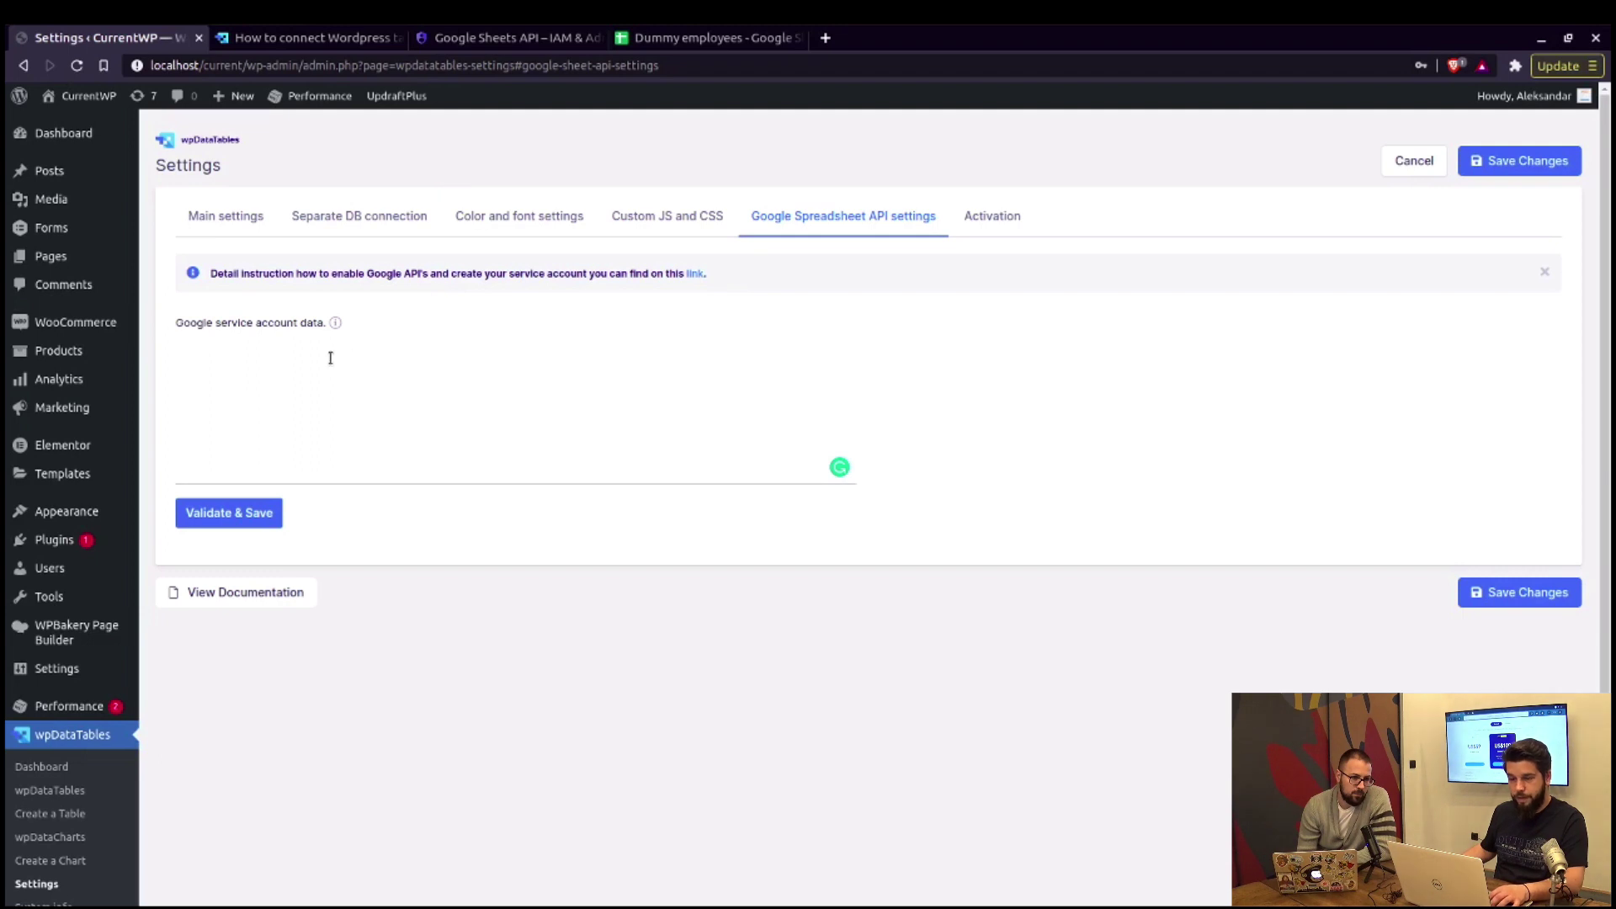
right_click(326, 358)
left_click(362, 462)
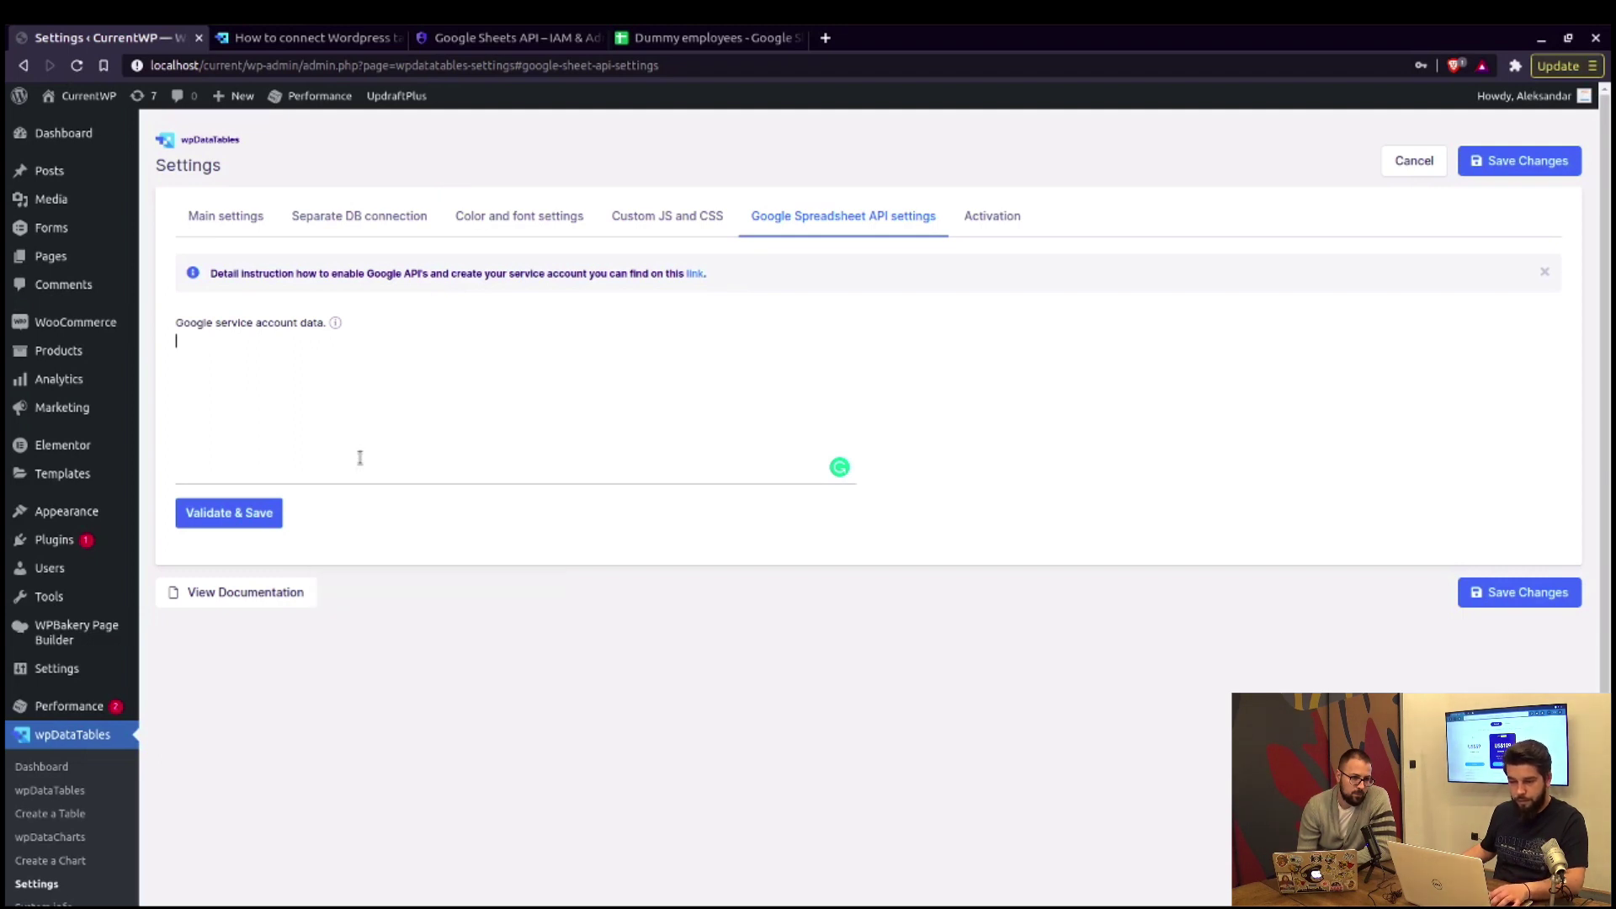
left_click(252, 520)
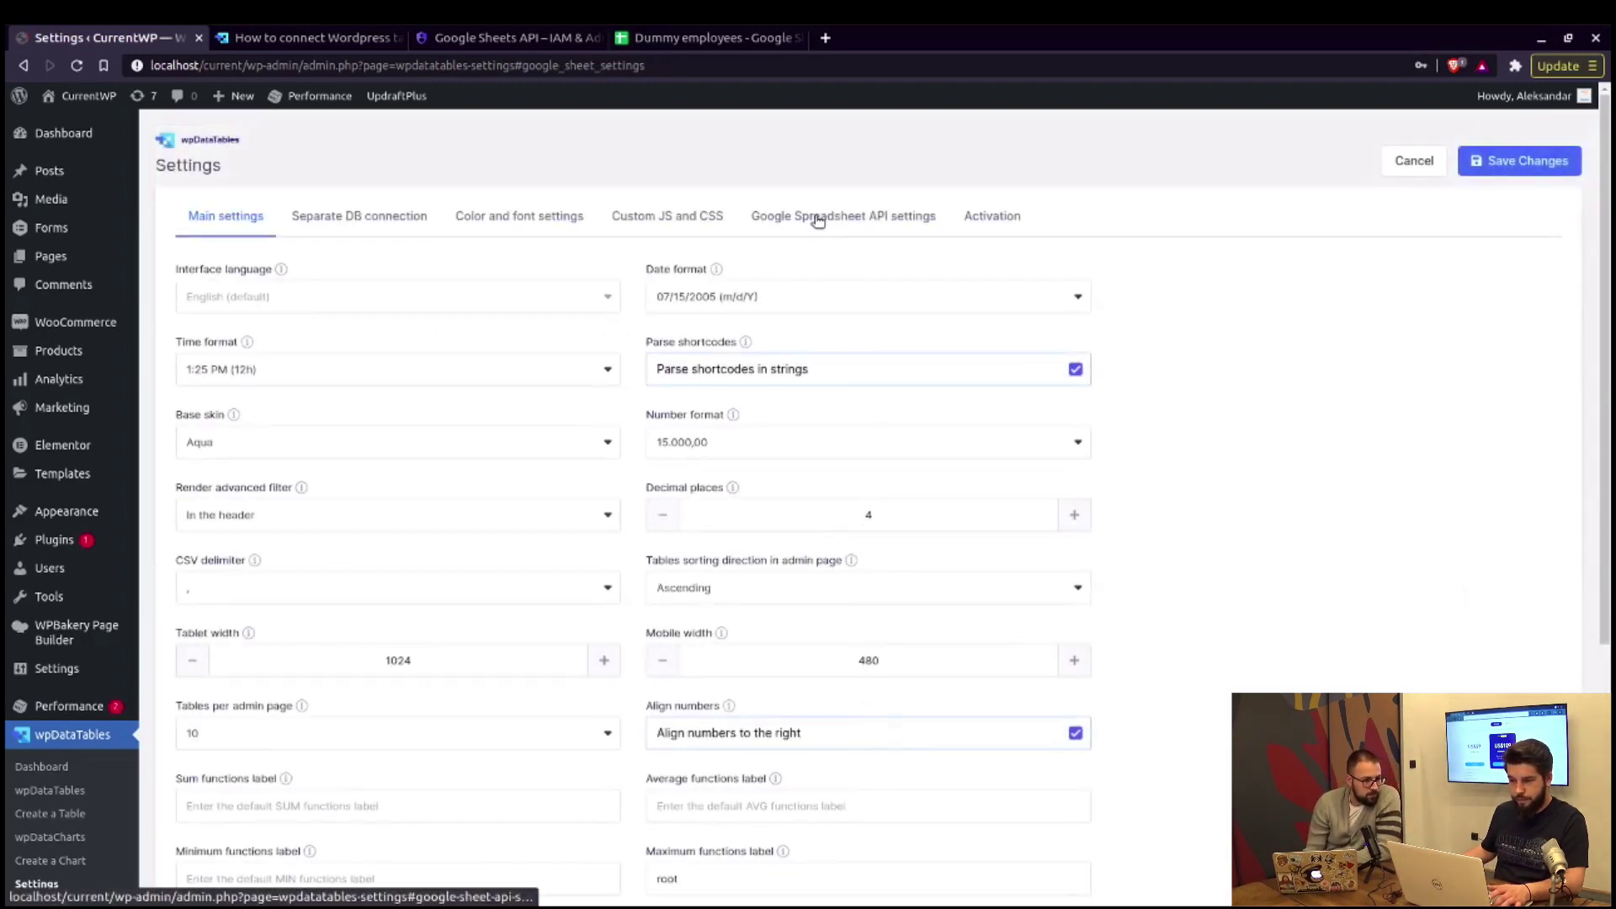
- Reopen the Google Spreadsheet API settings to view the connected service account email
left_click(818, 219)
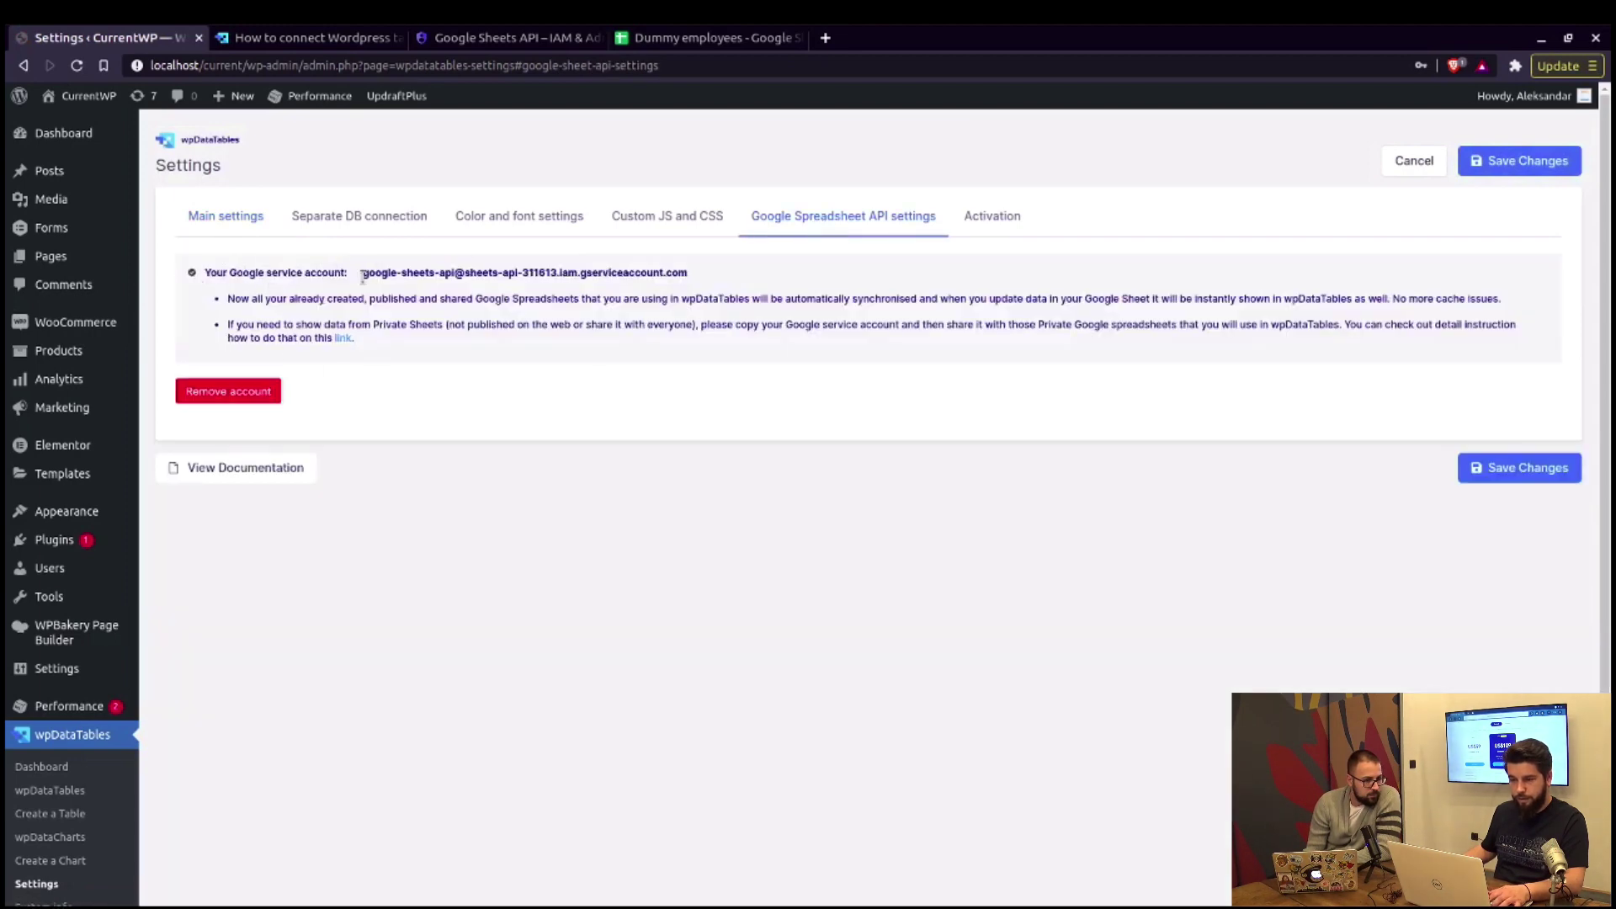
left_click_drag(371, 276, 689, 284)
left_click(671, 281)
- Scroll the documentation to the instructions for creating tables from private Google Sheets
left_click(335, 48)
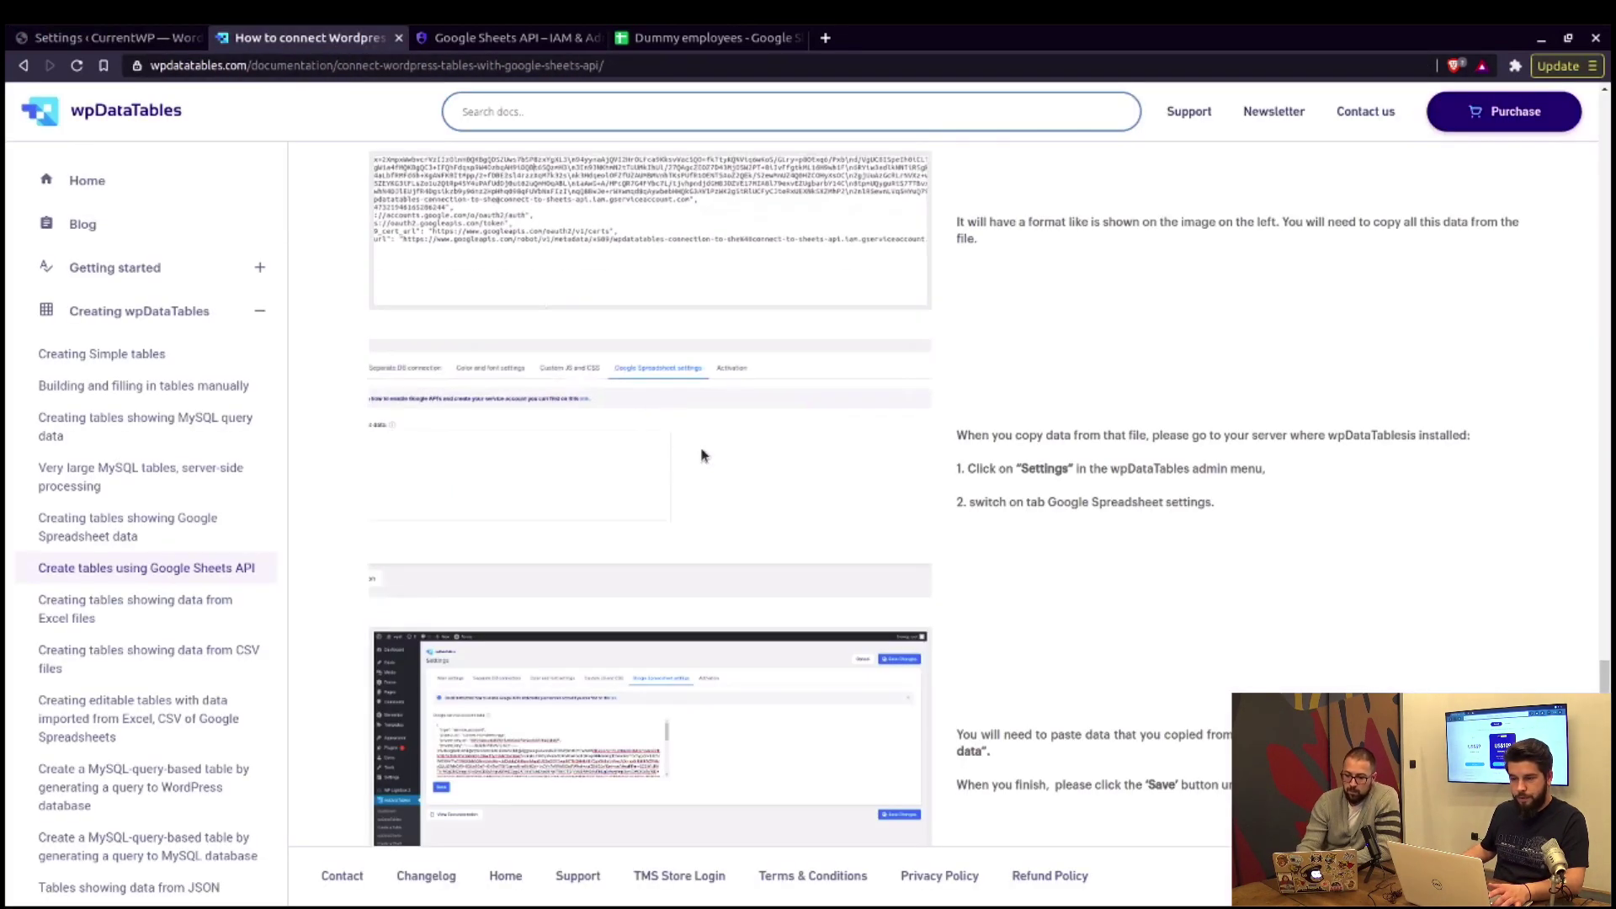
scroll(957, 541, "down", 10)
scroll(1052, 456, "down", 8)
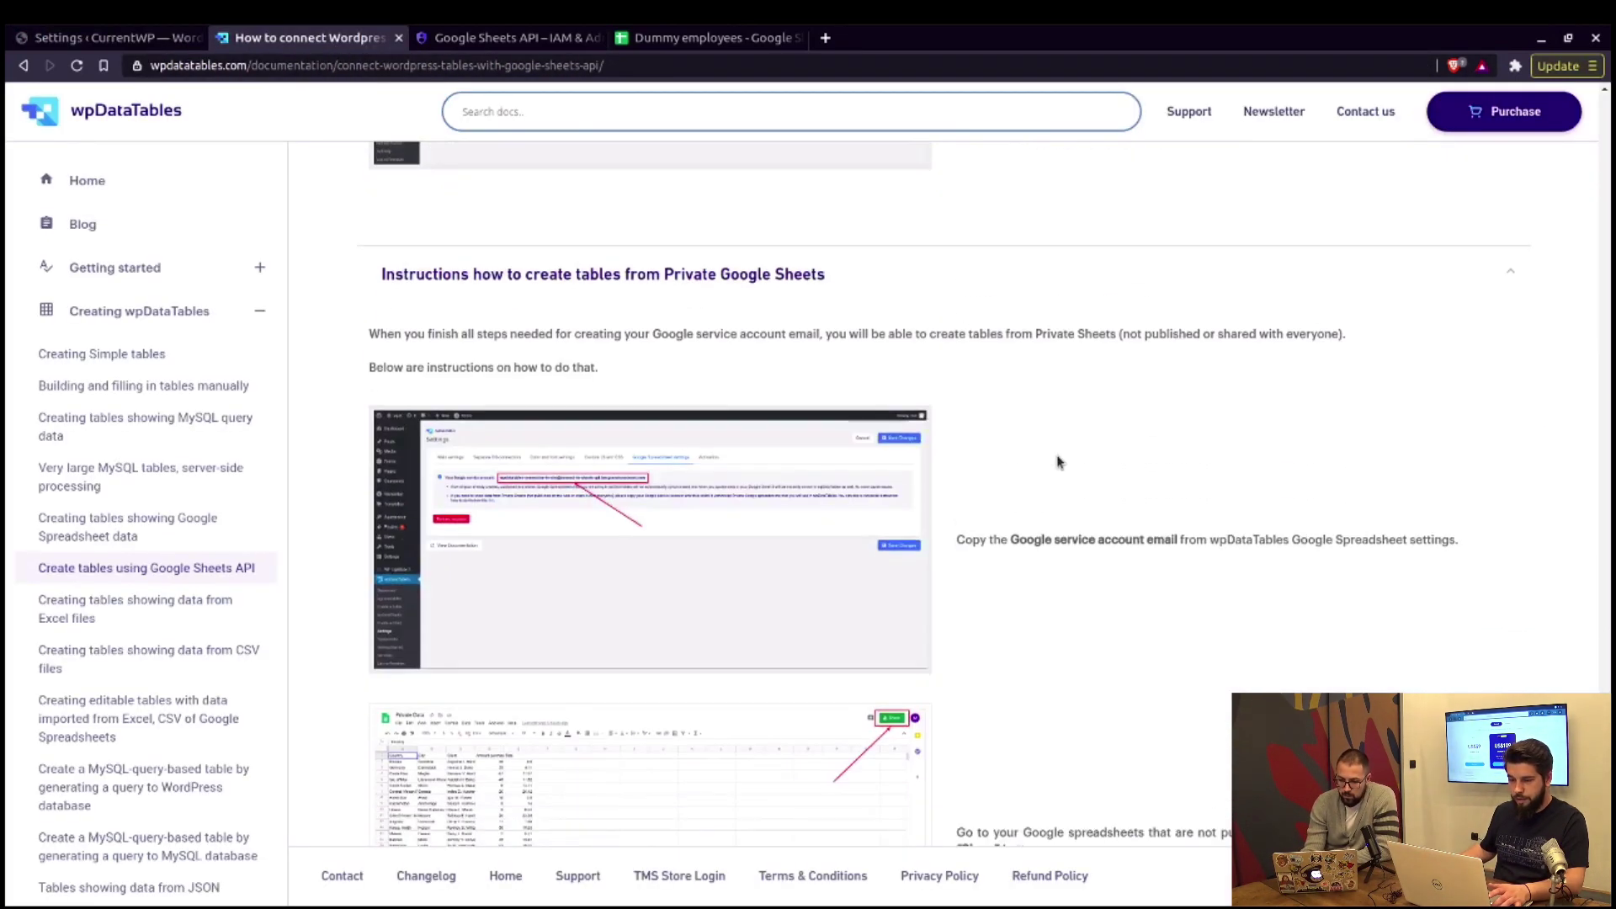
scroll(1072, 462, "up", 3)
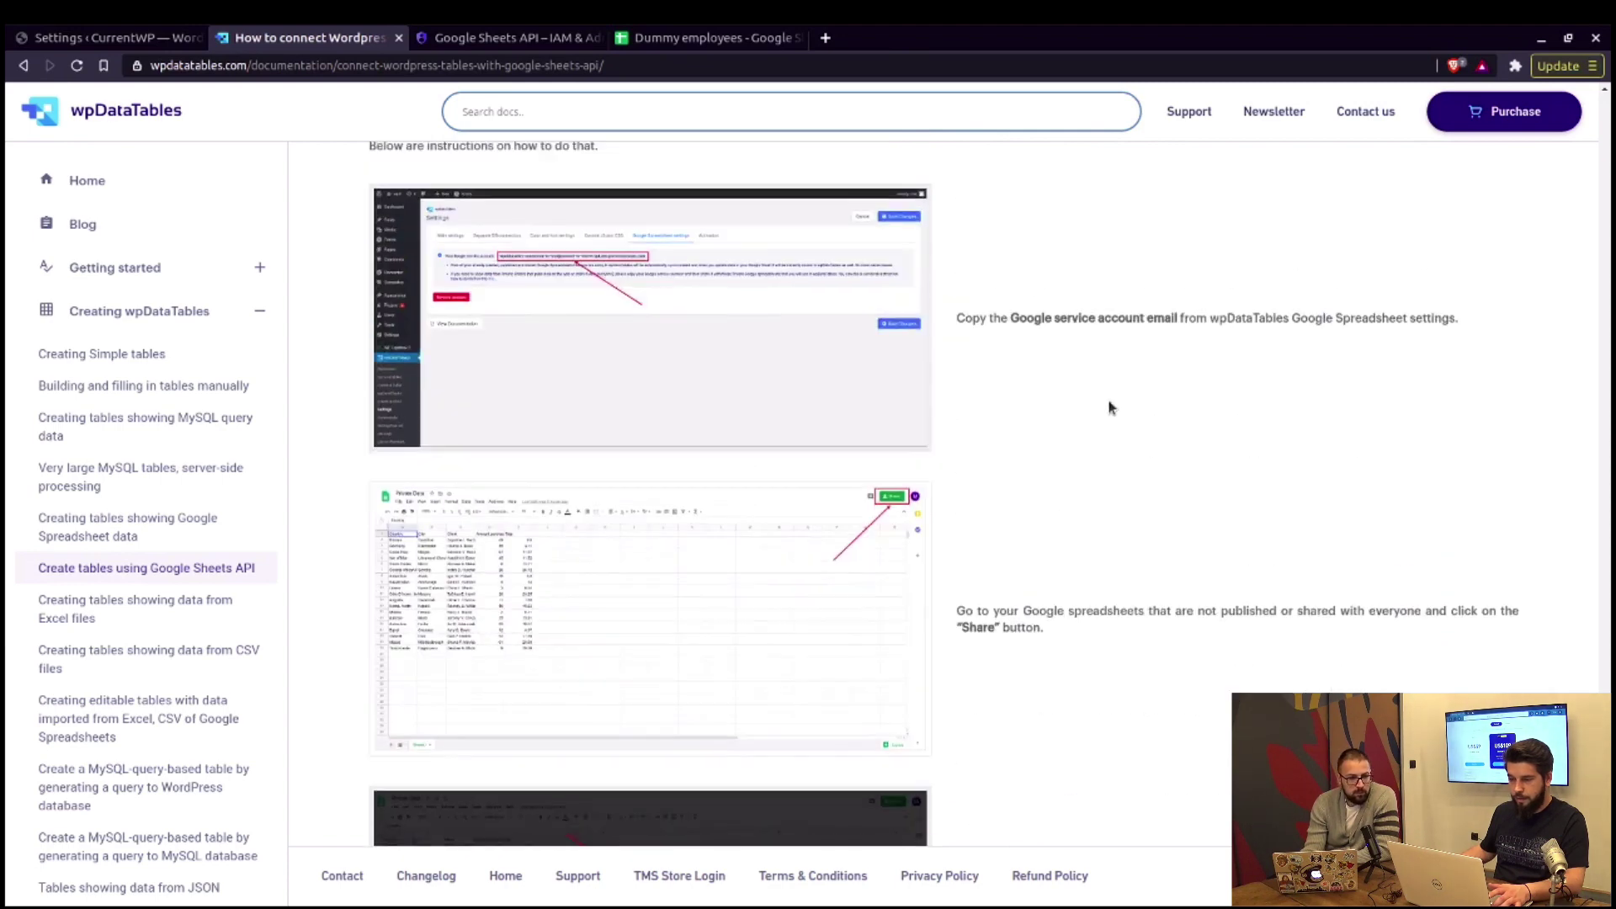
scroll(1129, 390, "down", 4)
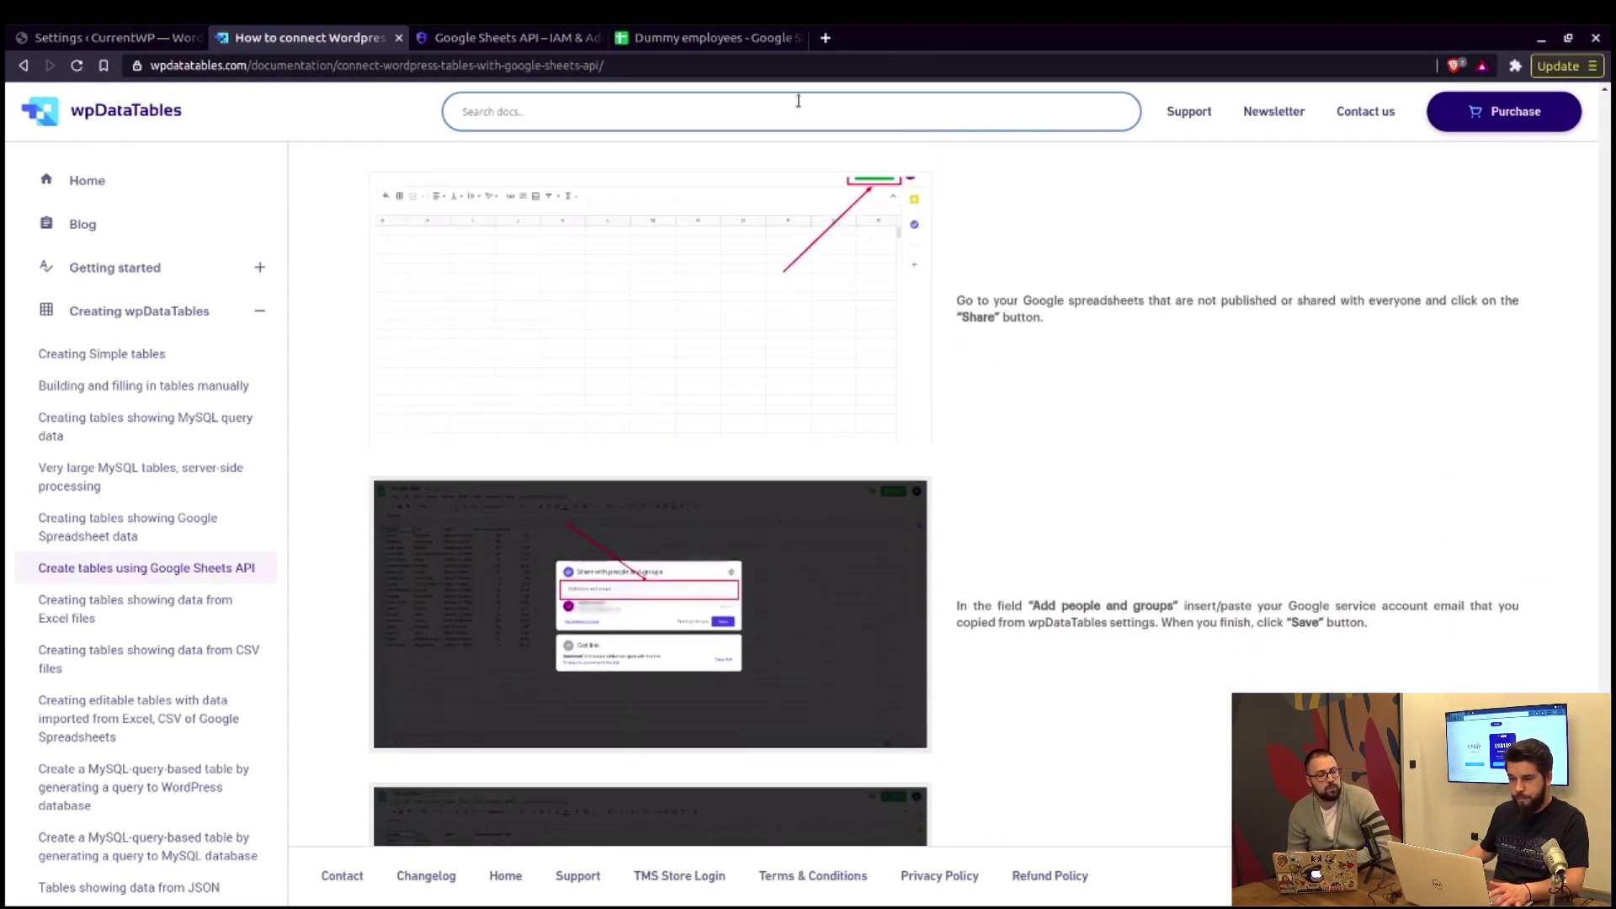
- Locate the Share button on the Dummy employees spreadsheet, then go back to the documentation
left_click(689, 42)
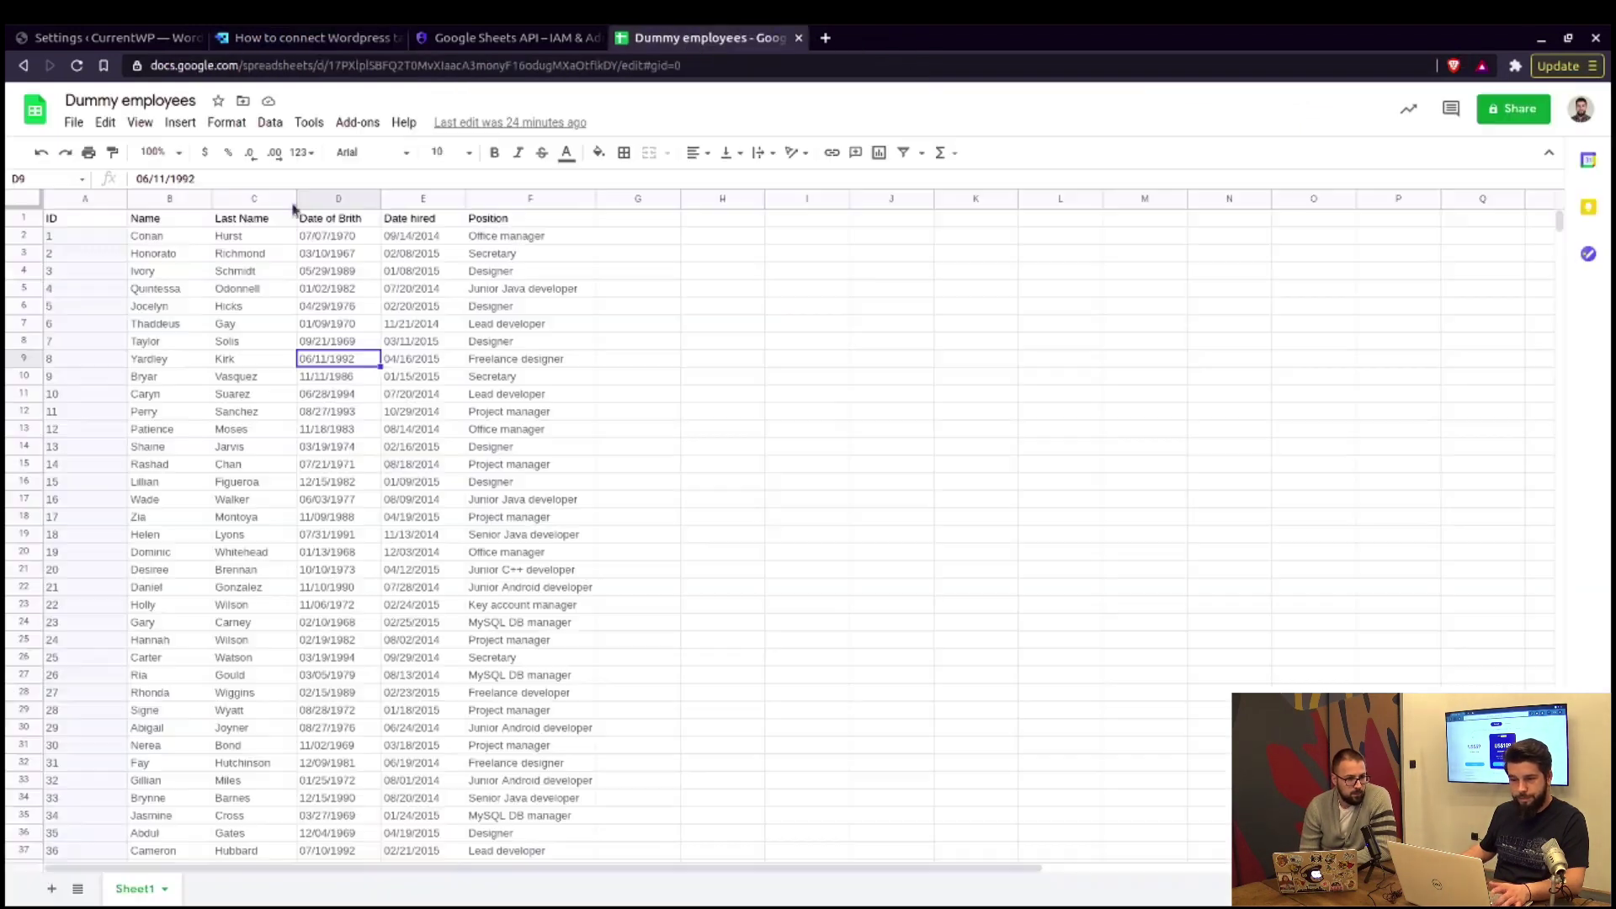
left_click(74, 123)
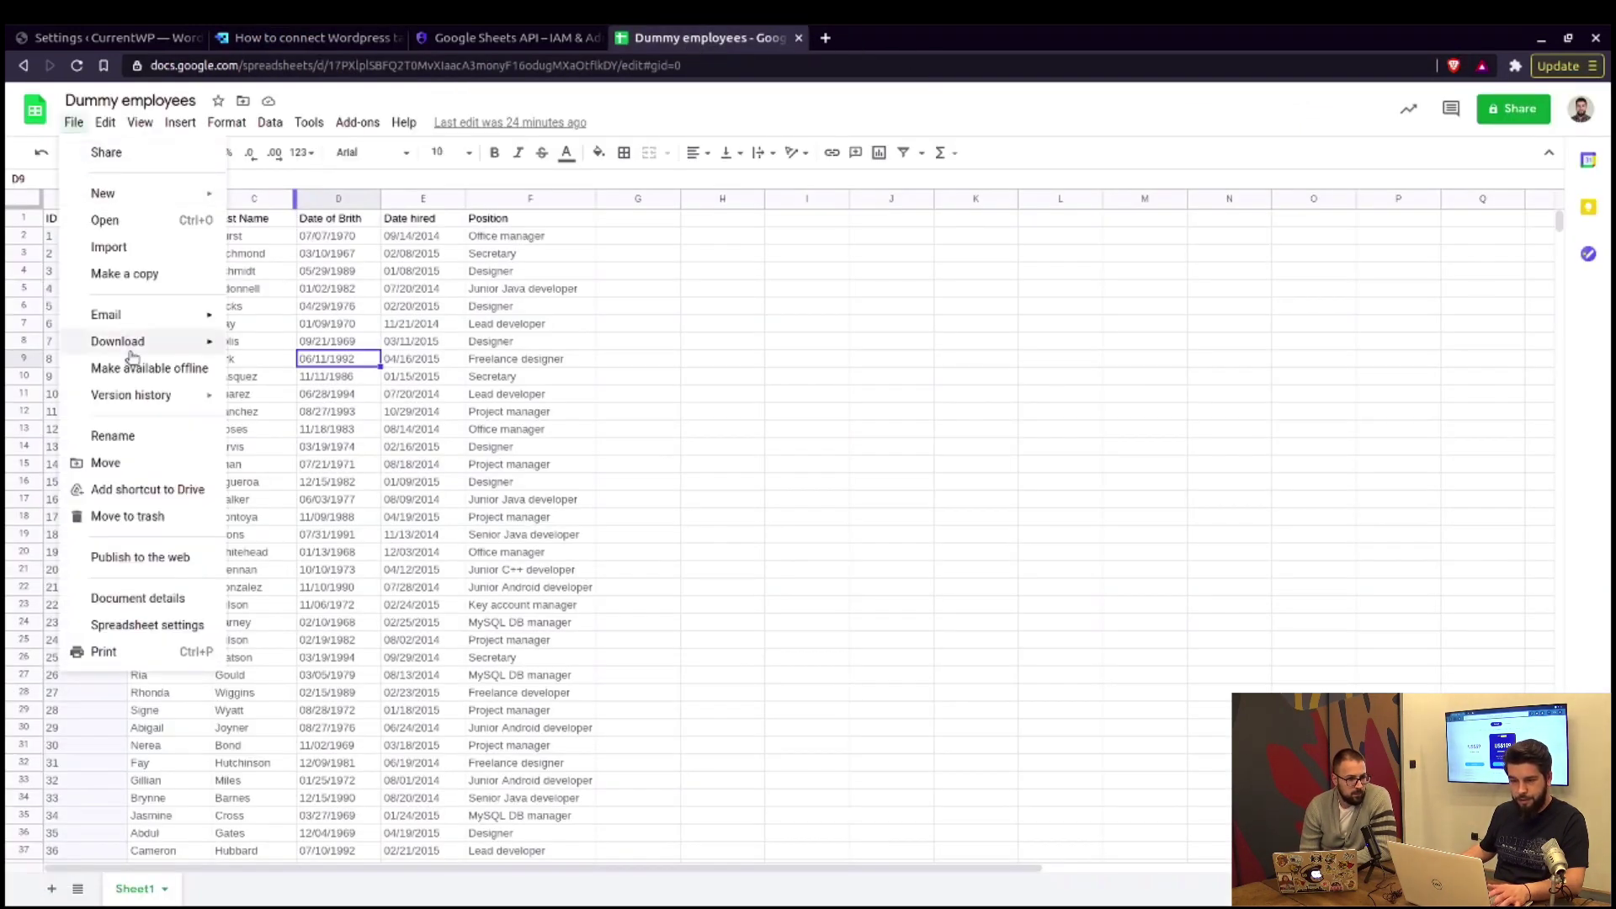
left_click(955, 290)
left_click(1512, 109)
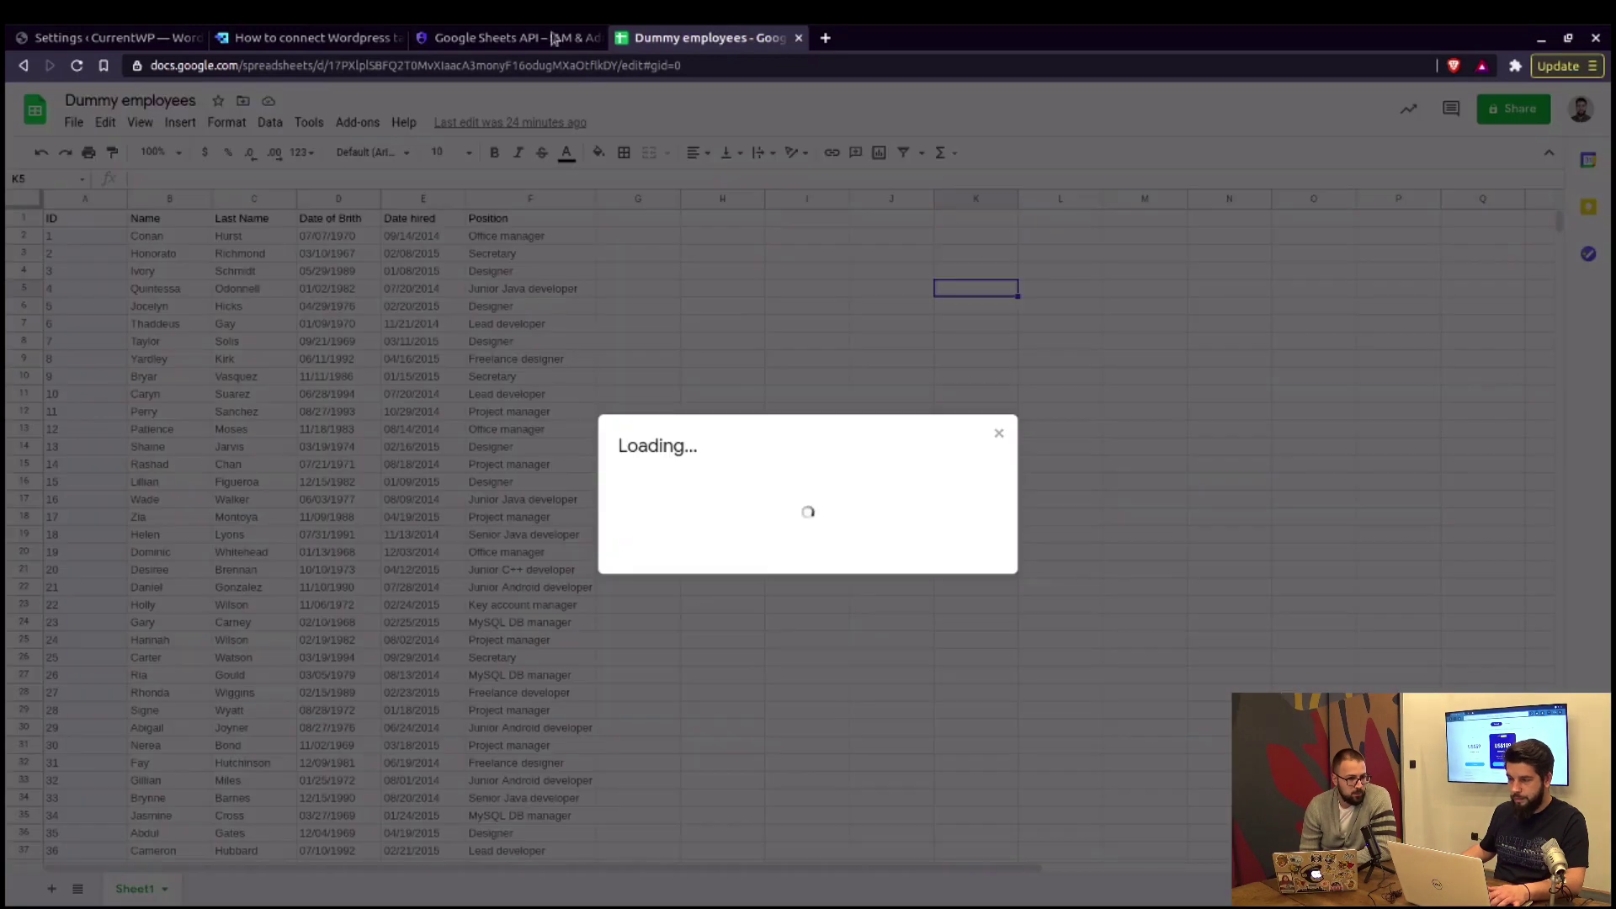
left_click(345, 38)
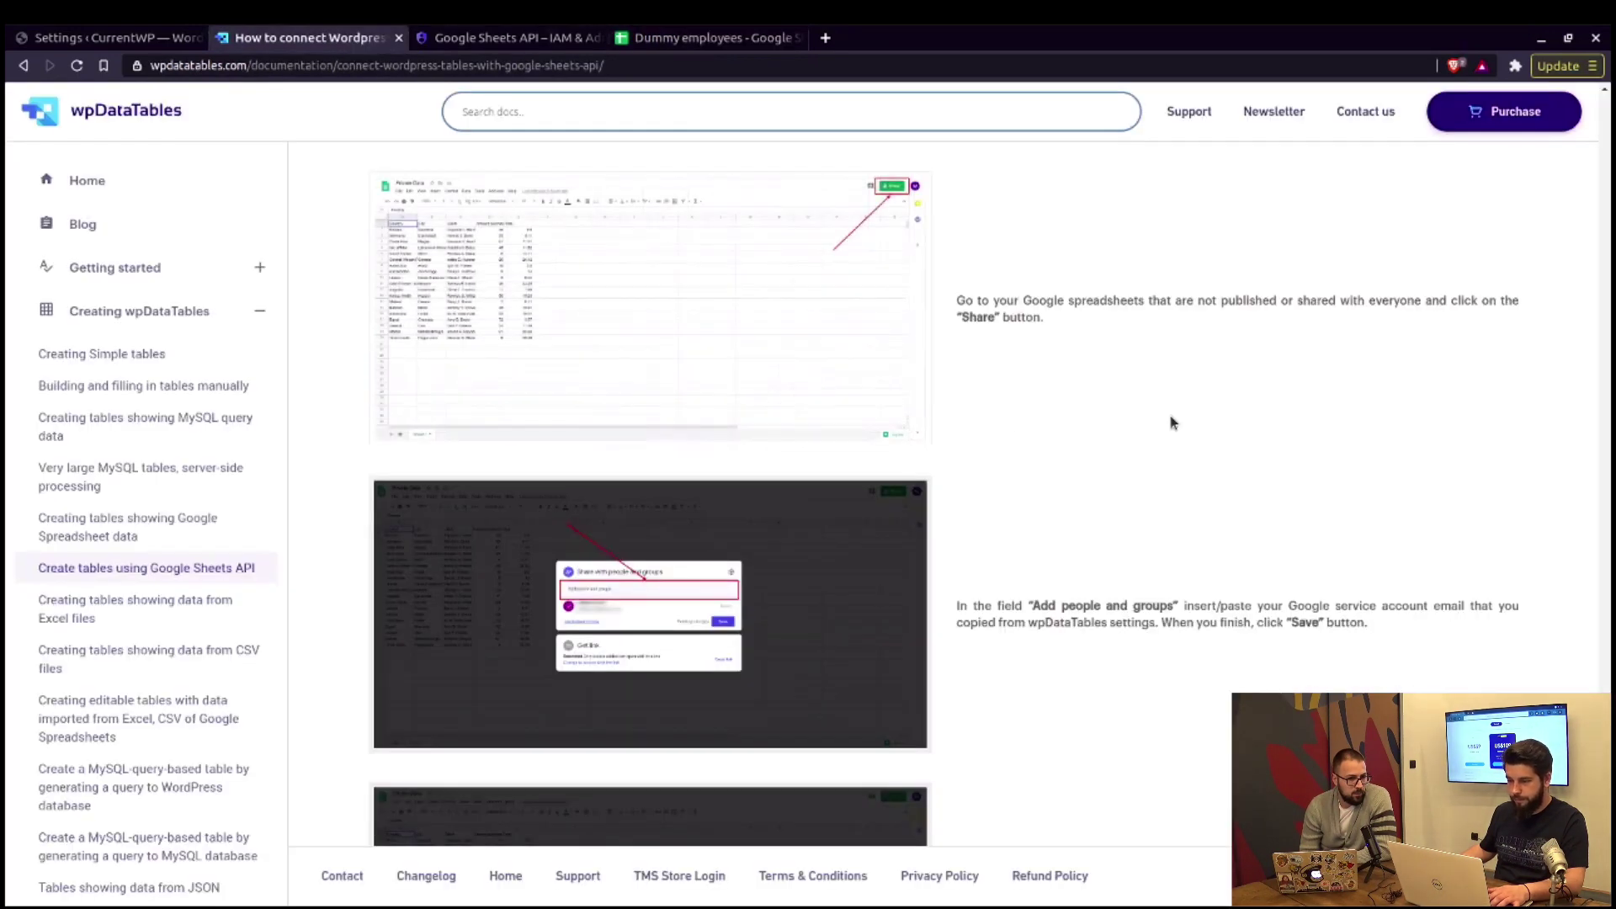
- Read through the Share and Add people steps, then return to the wpDataTables Sheets API settings
scroll(1172, 421, "down", 2)
scroll(1171, 421, "down", 1)
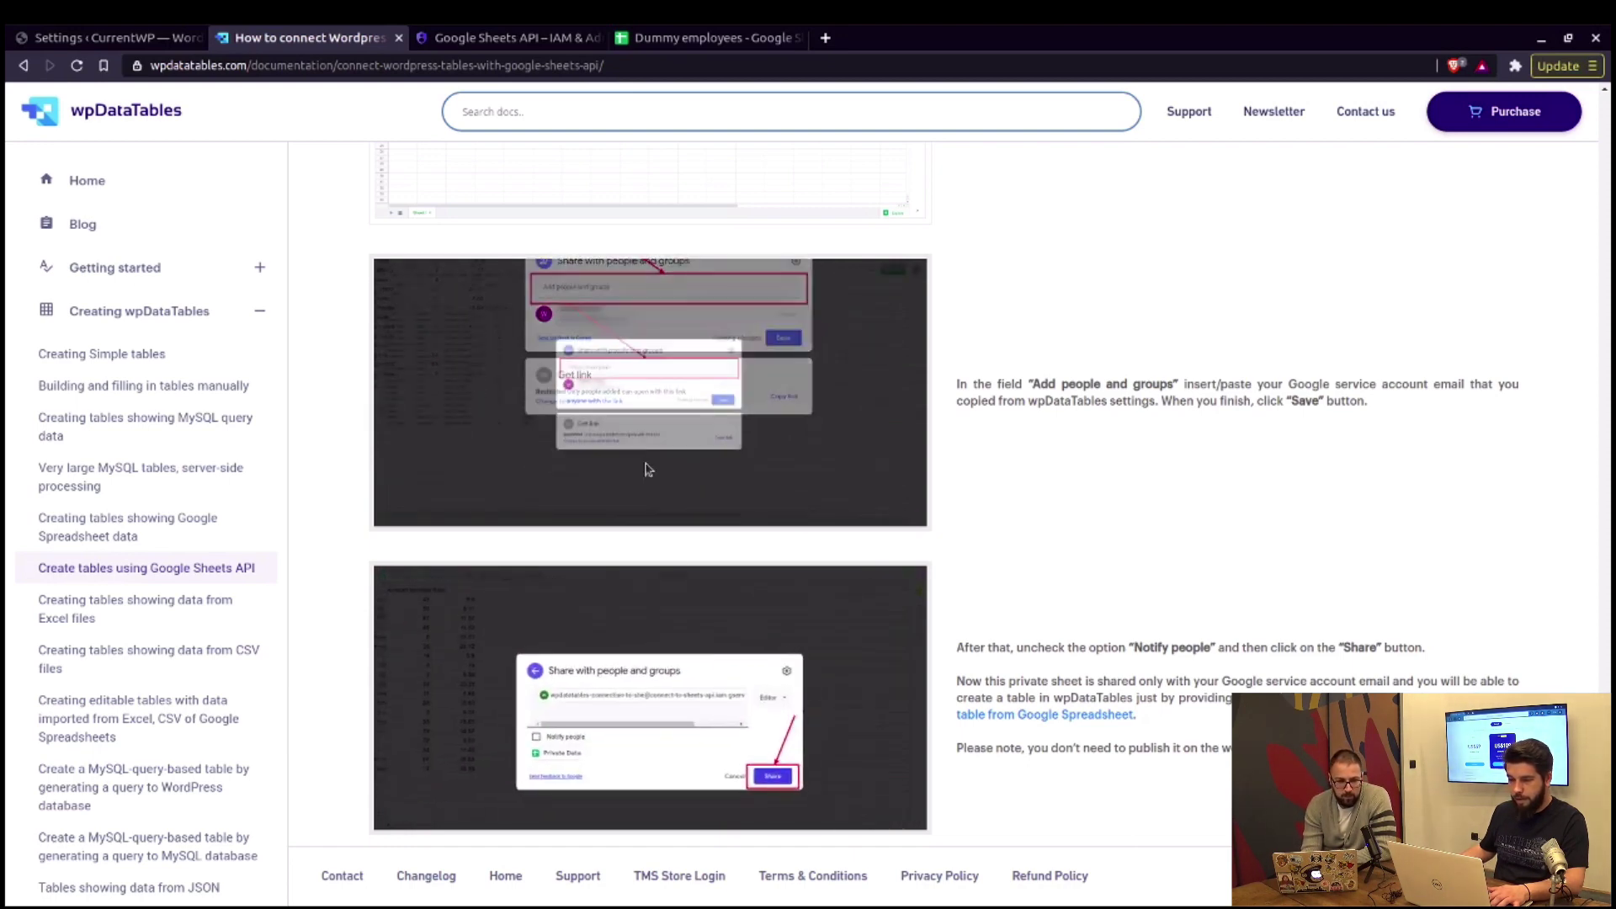
left_click(114, 35)
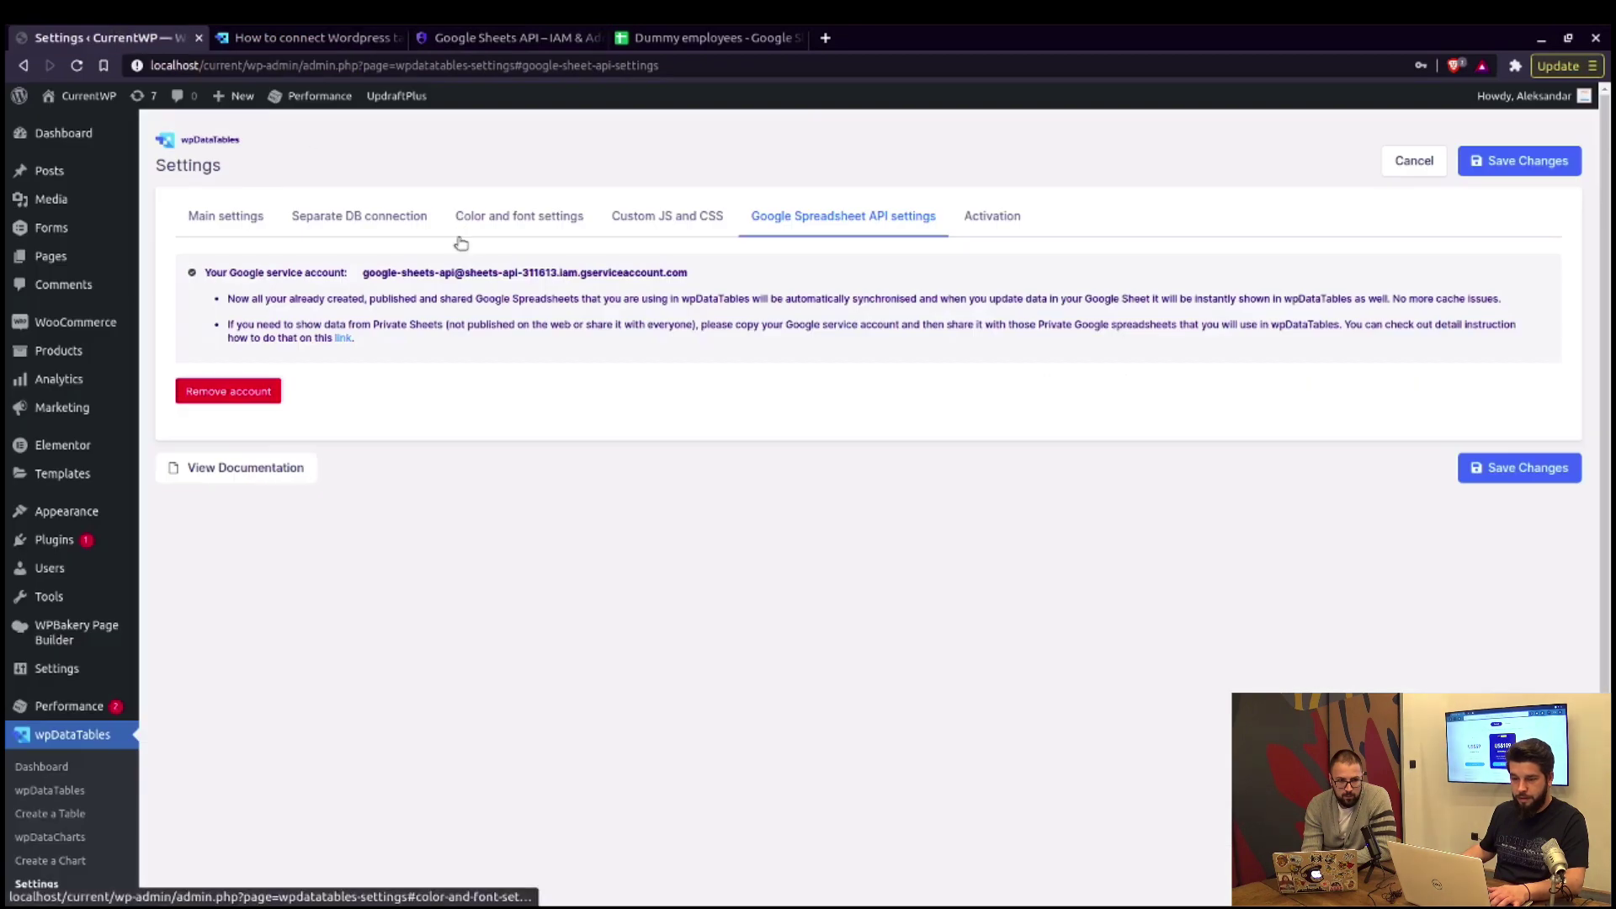
- Share Dummy employees with the copied service account email as editor, notifications off, confirming outside-organization sharing
left_click_drag(363, 272, 689, 272)
right_click(663, 267)
left_click(695, 286)
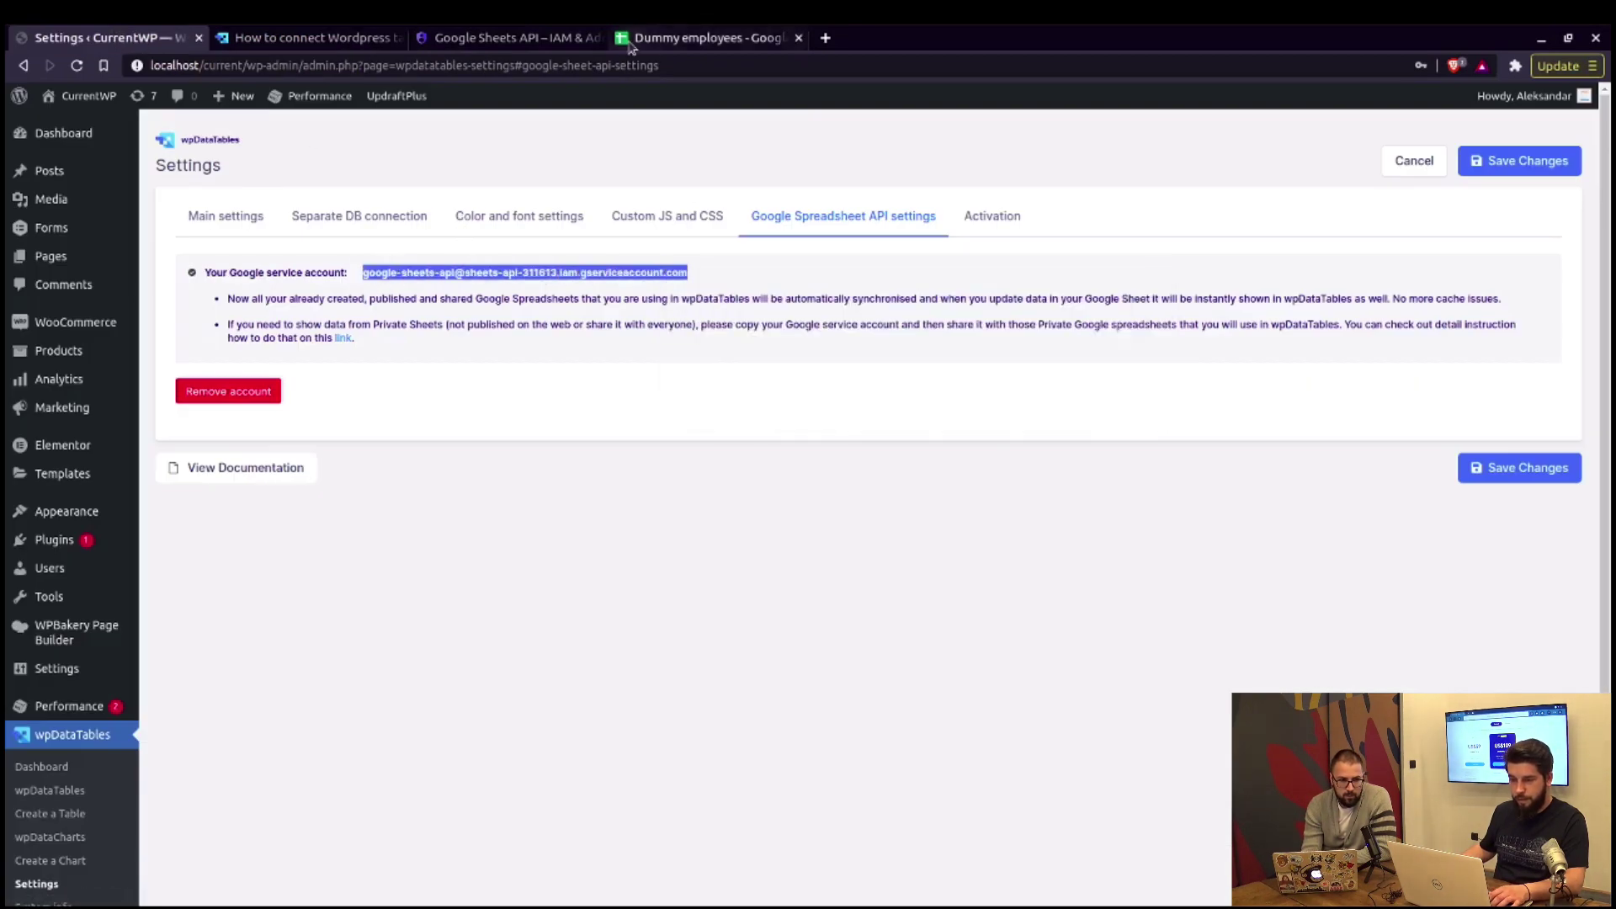
left_click(669, 38)
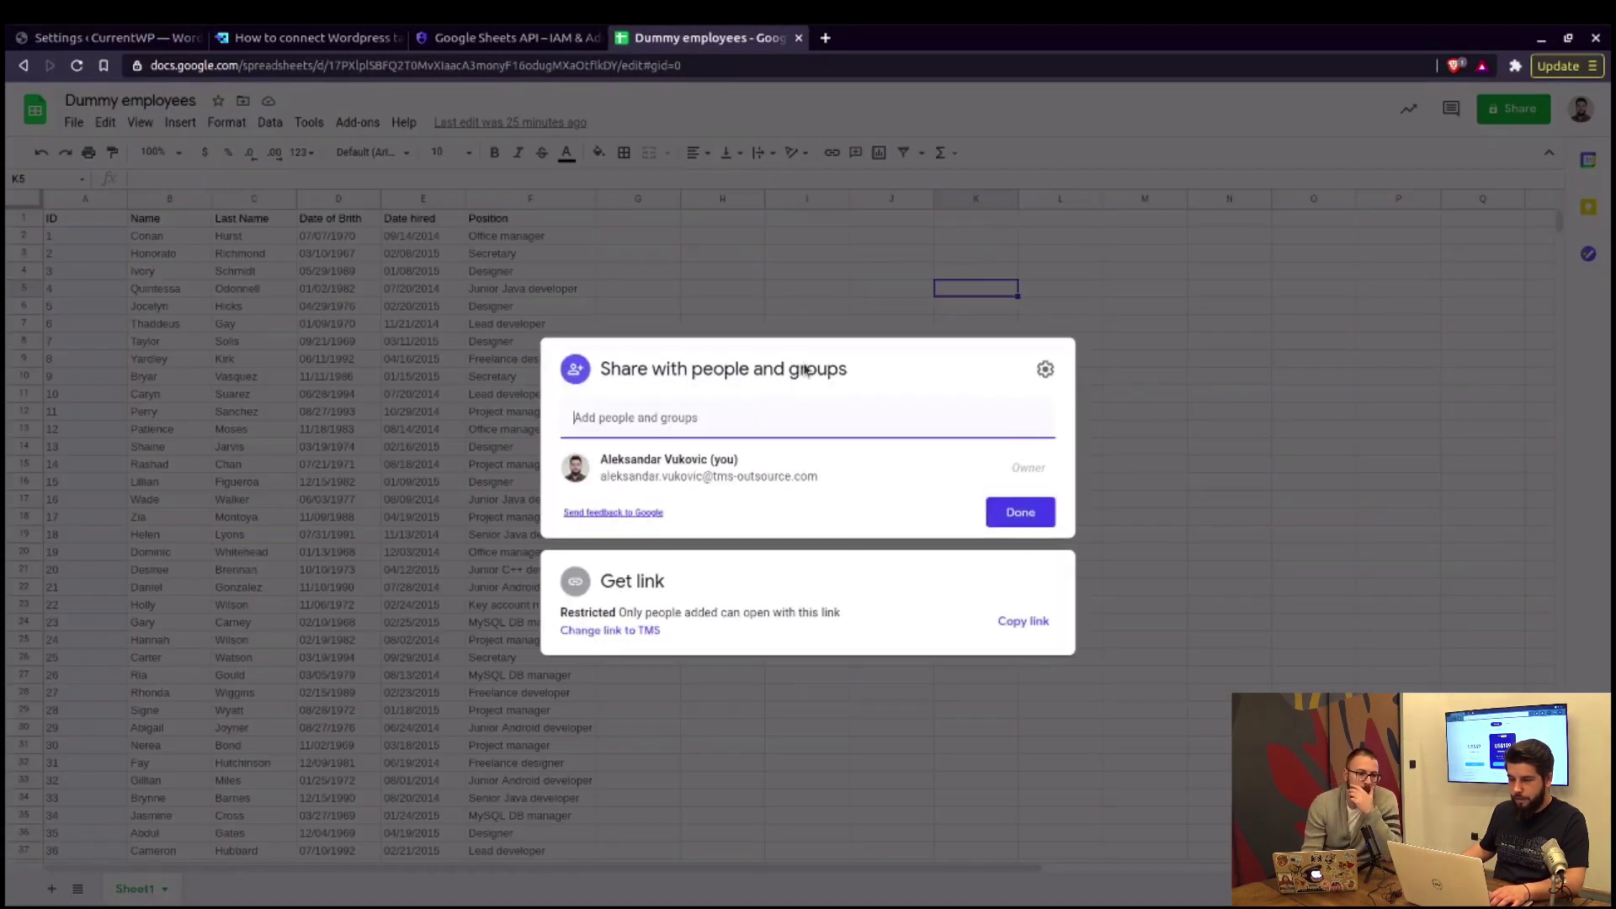
key("ctrl+v")
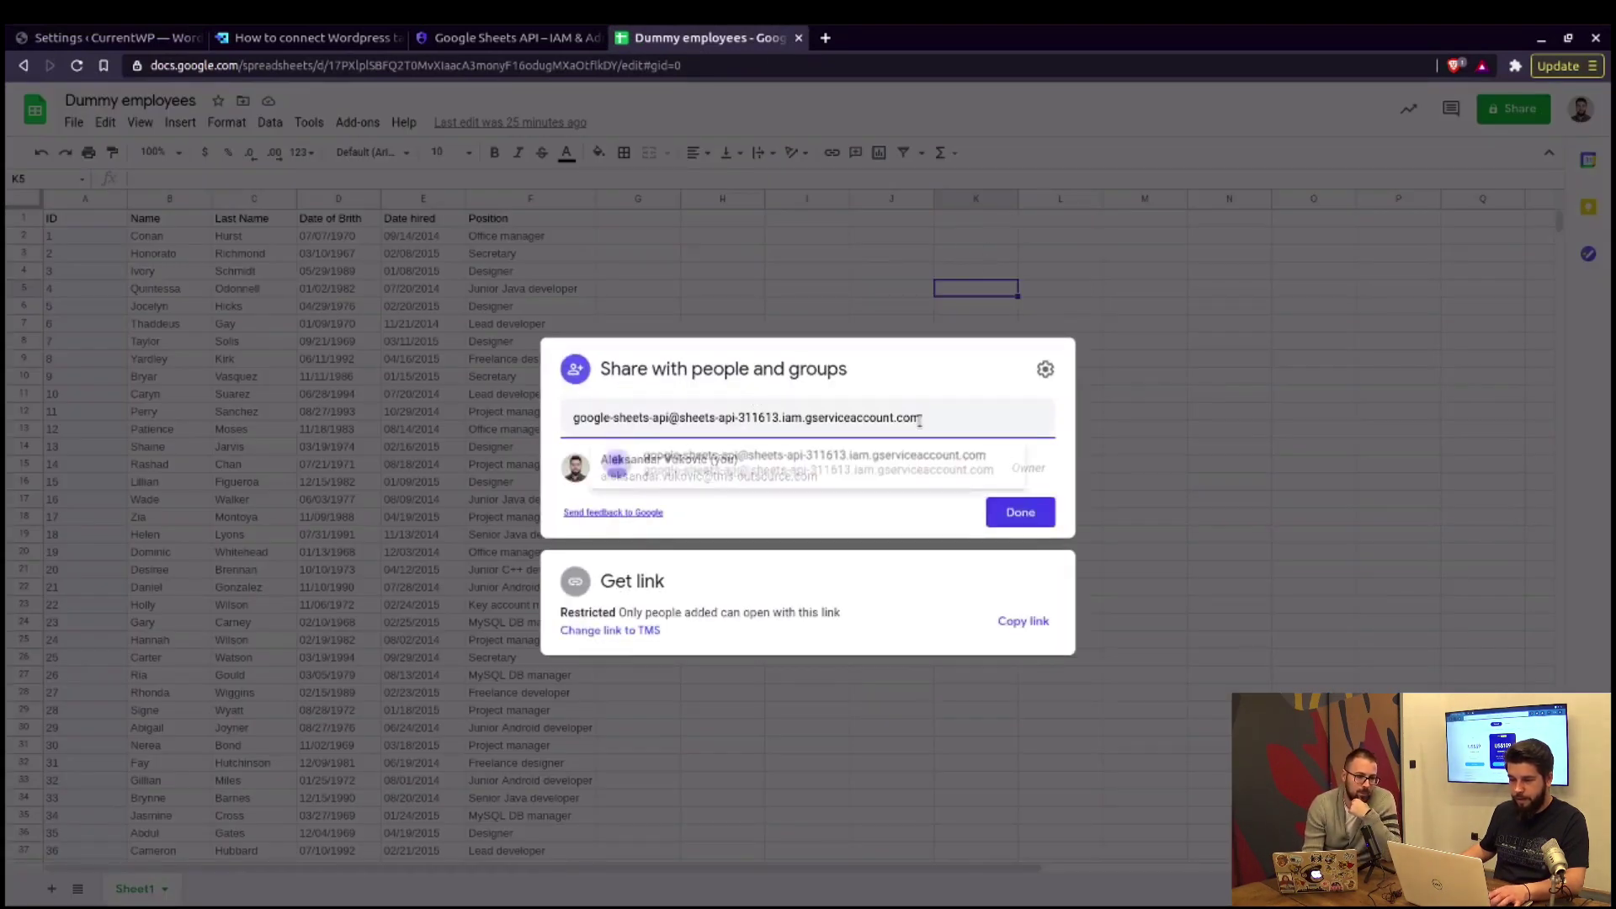
key("Return")
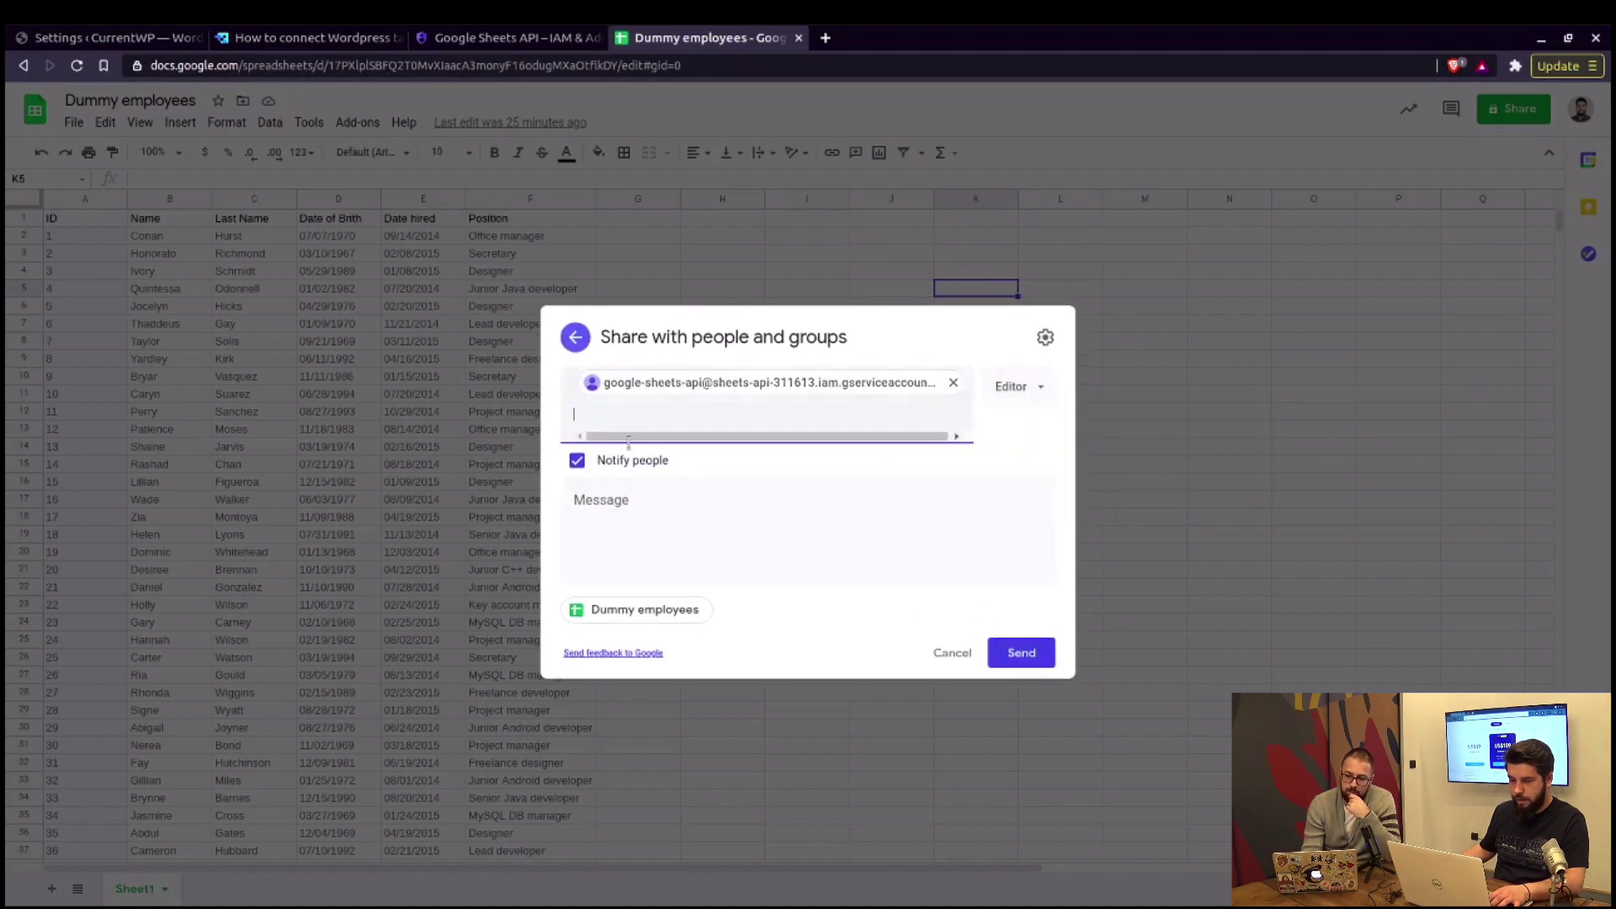
left_click(578, 462)
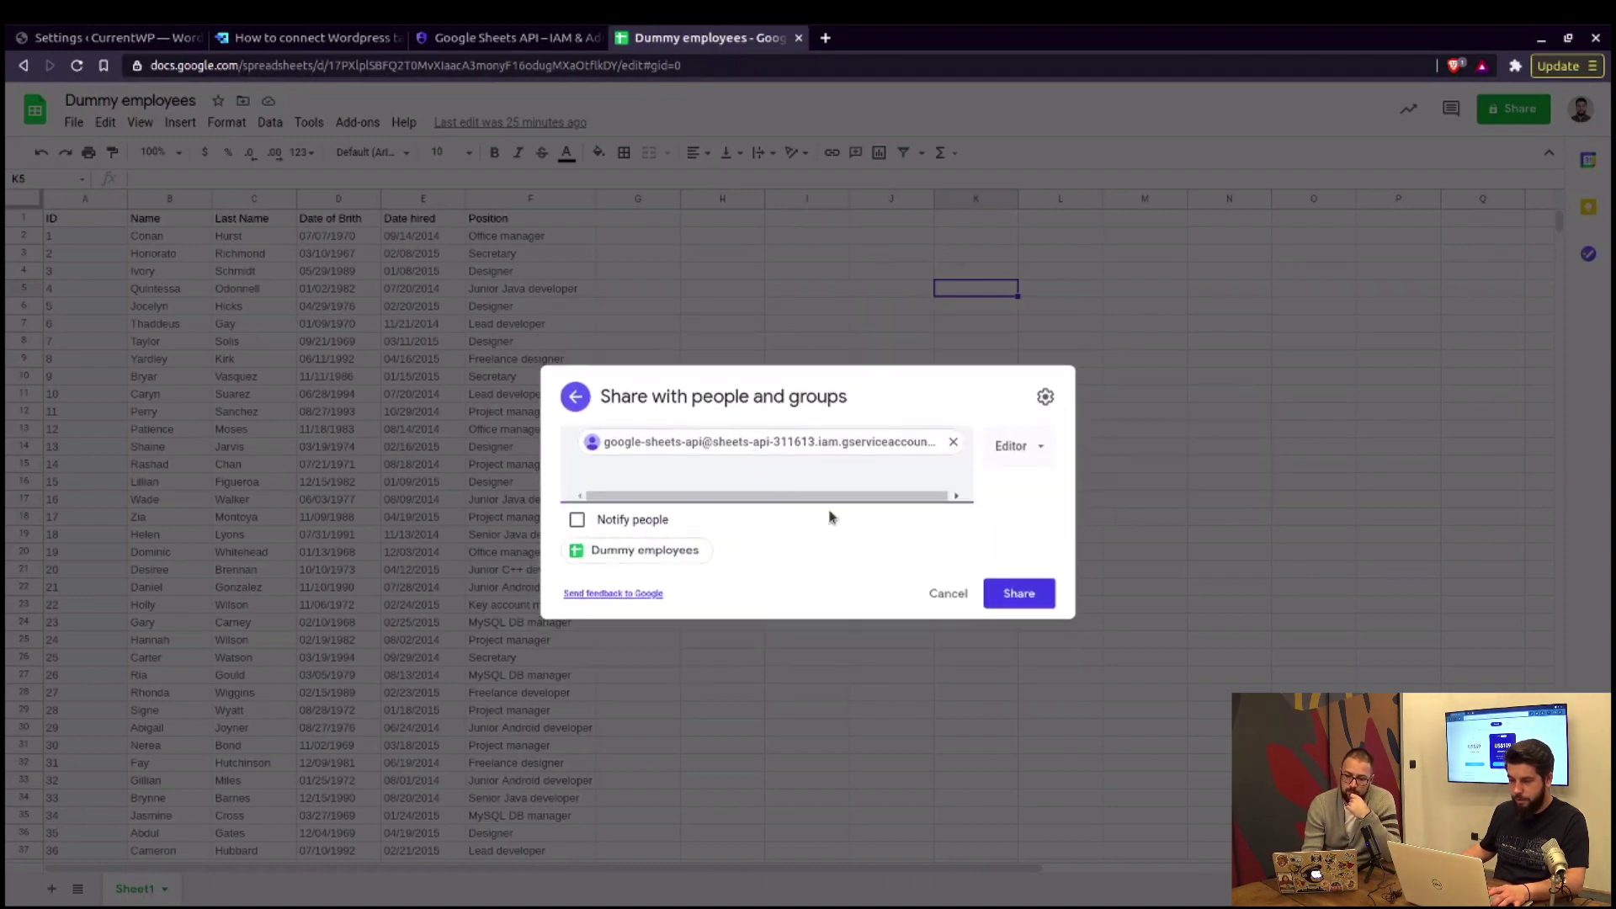
left_click(1032, 596)
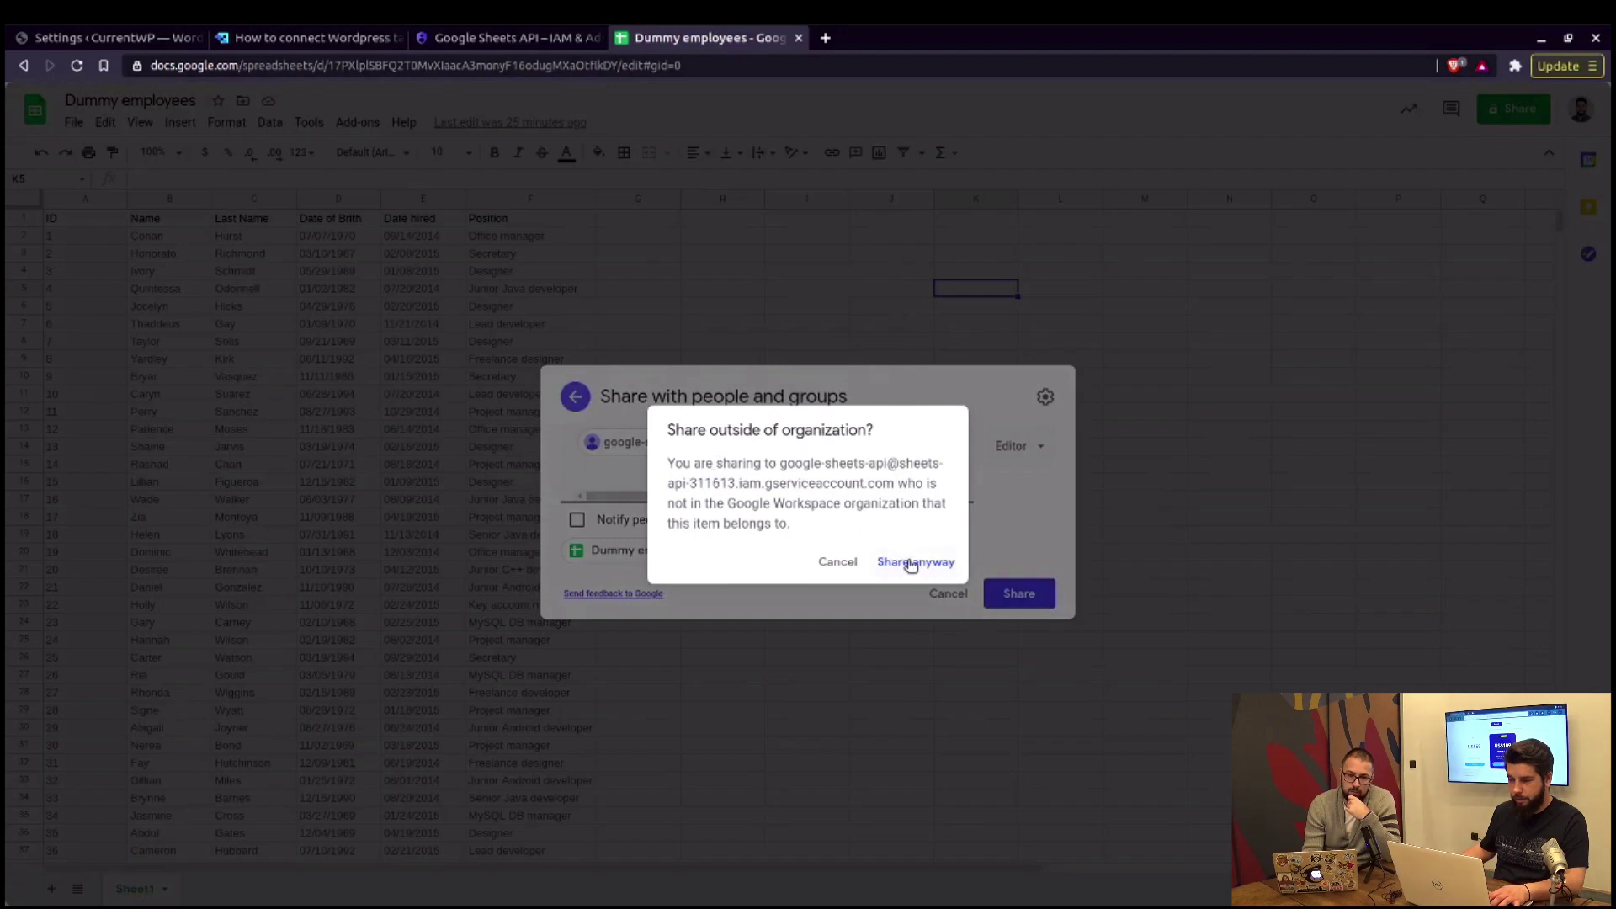
left_click(911, 563)
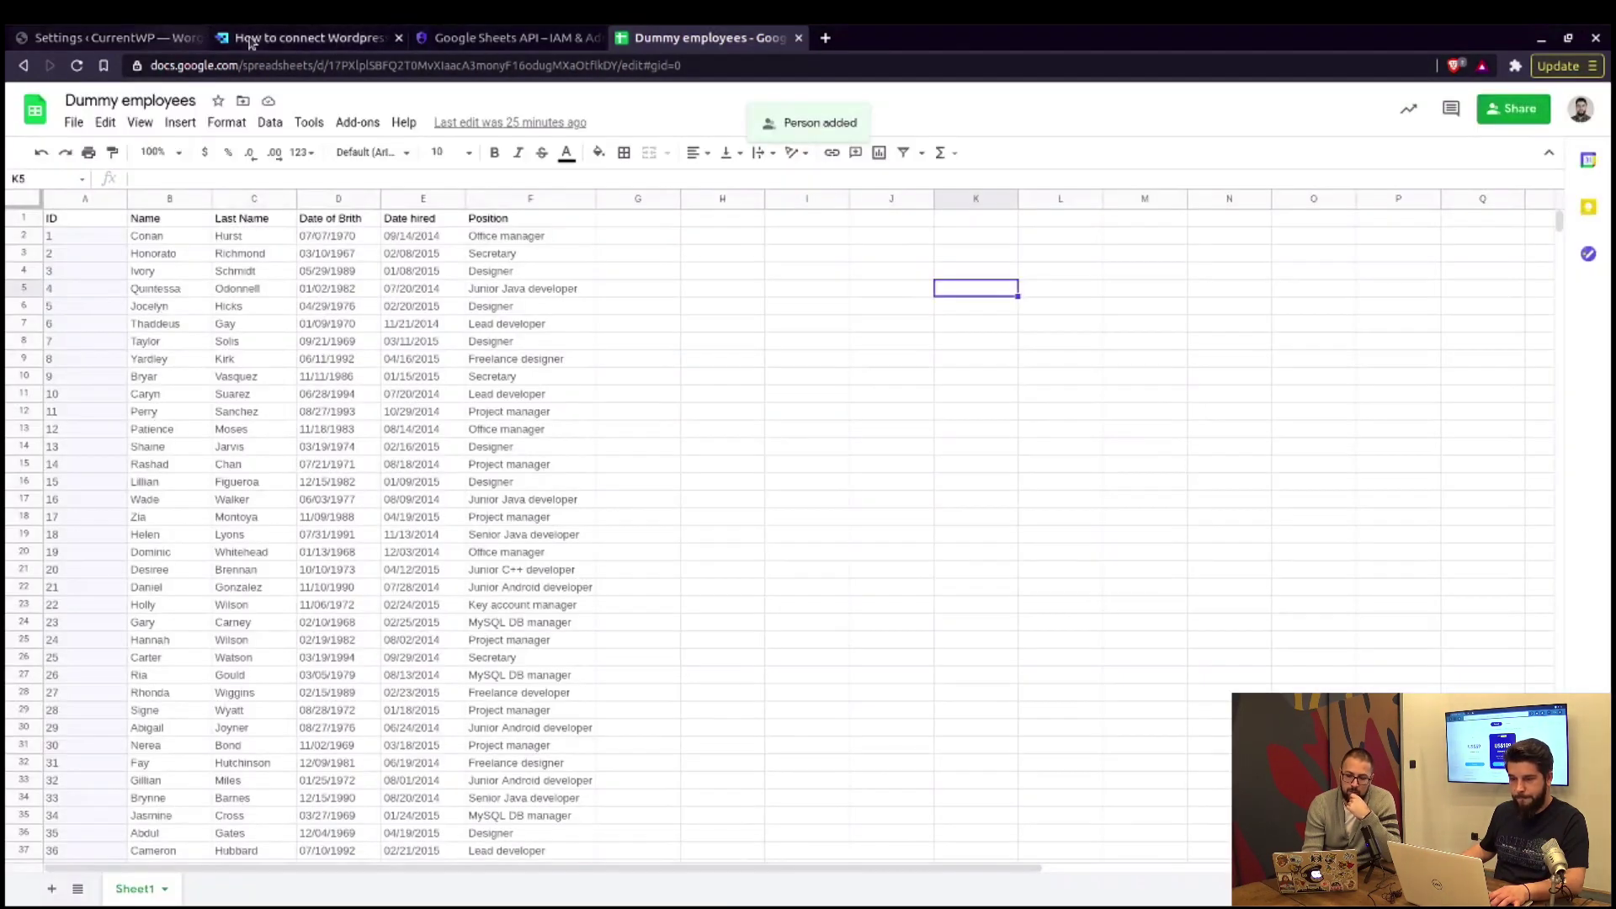
- Check the documentation, then select the Dummy employees spreadsheet's web address
left_click(253, 37)
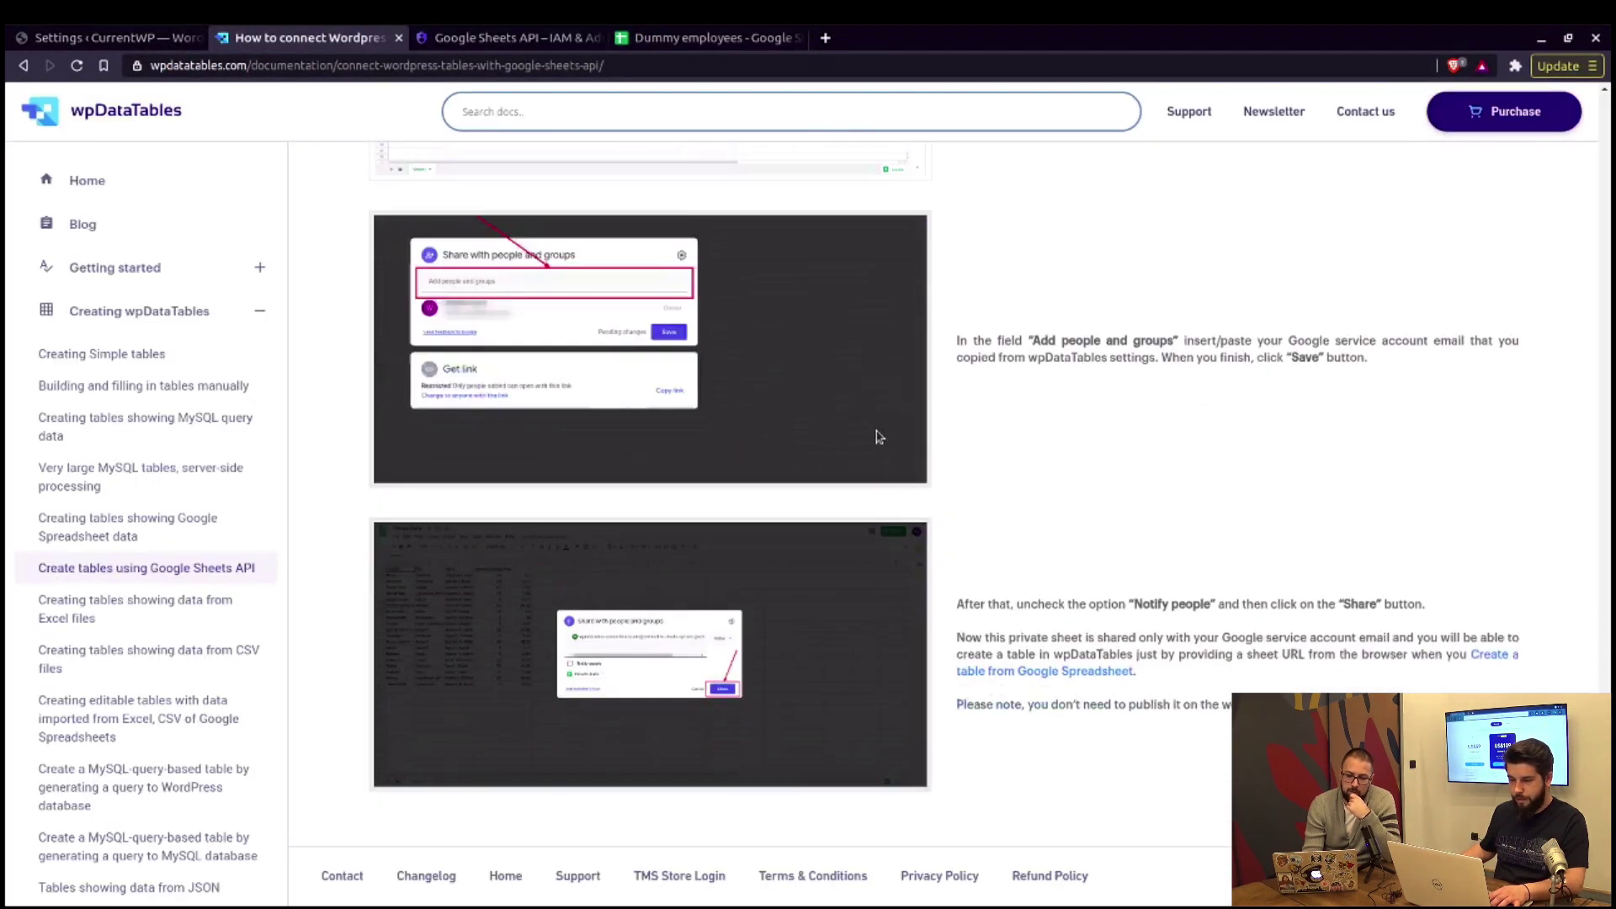
scroll(890, 438, "down", 3)
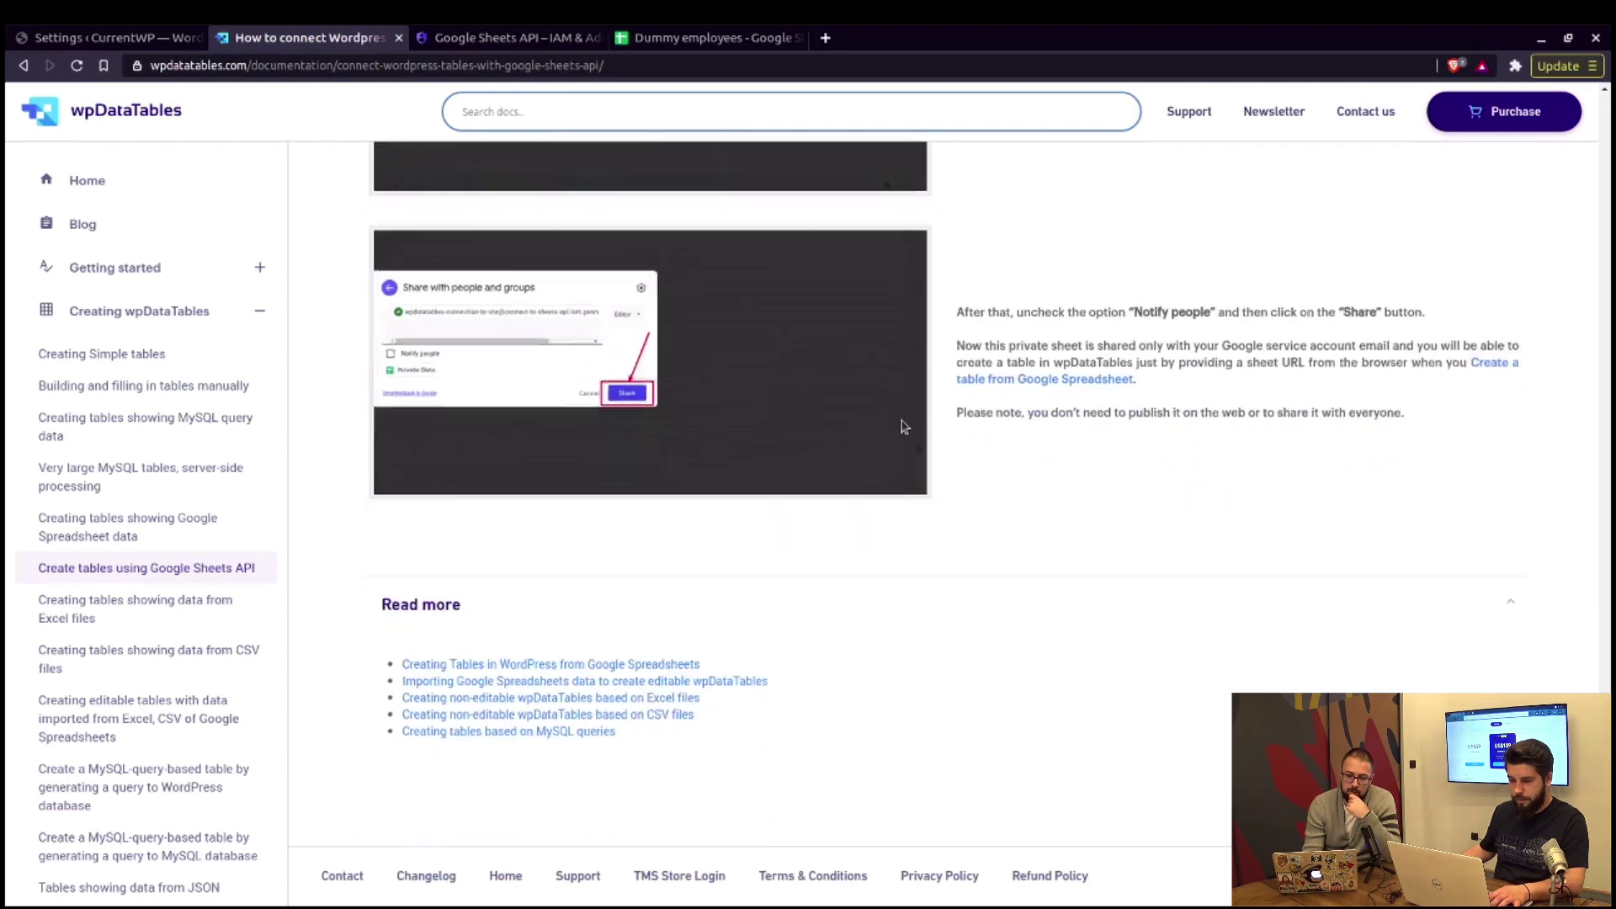
left_click(644, 39)
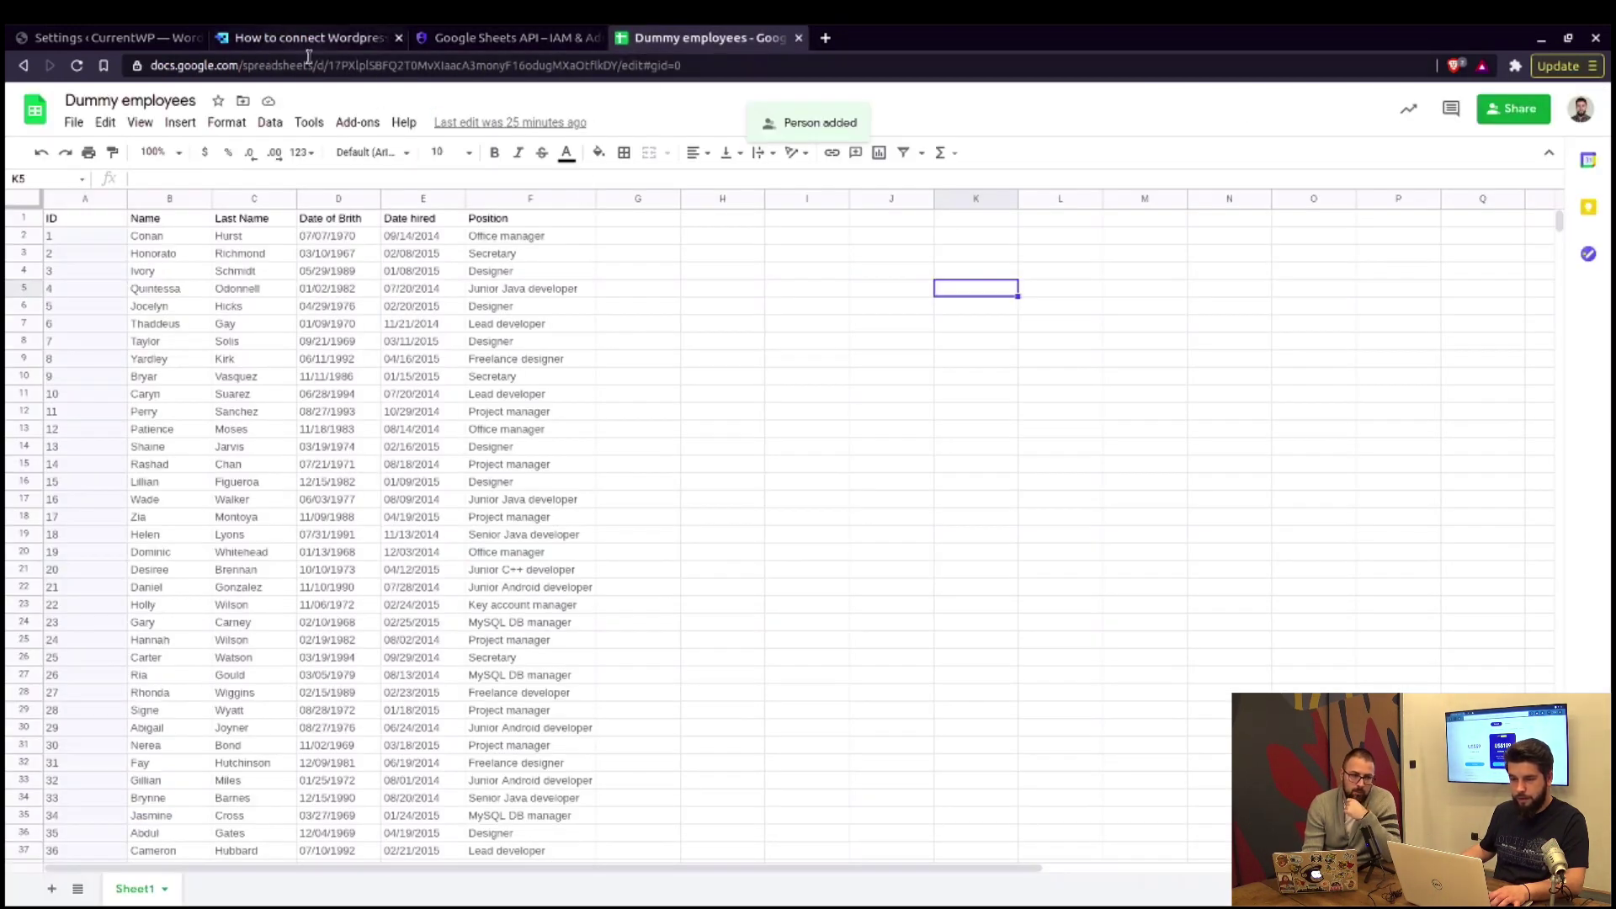
left_click(324, 66)
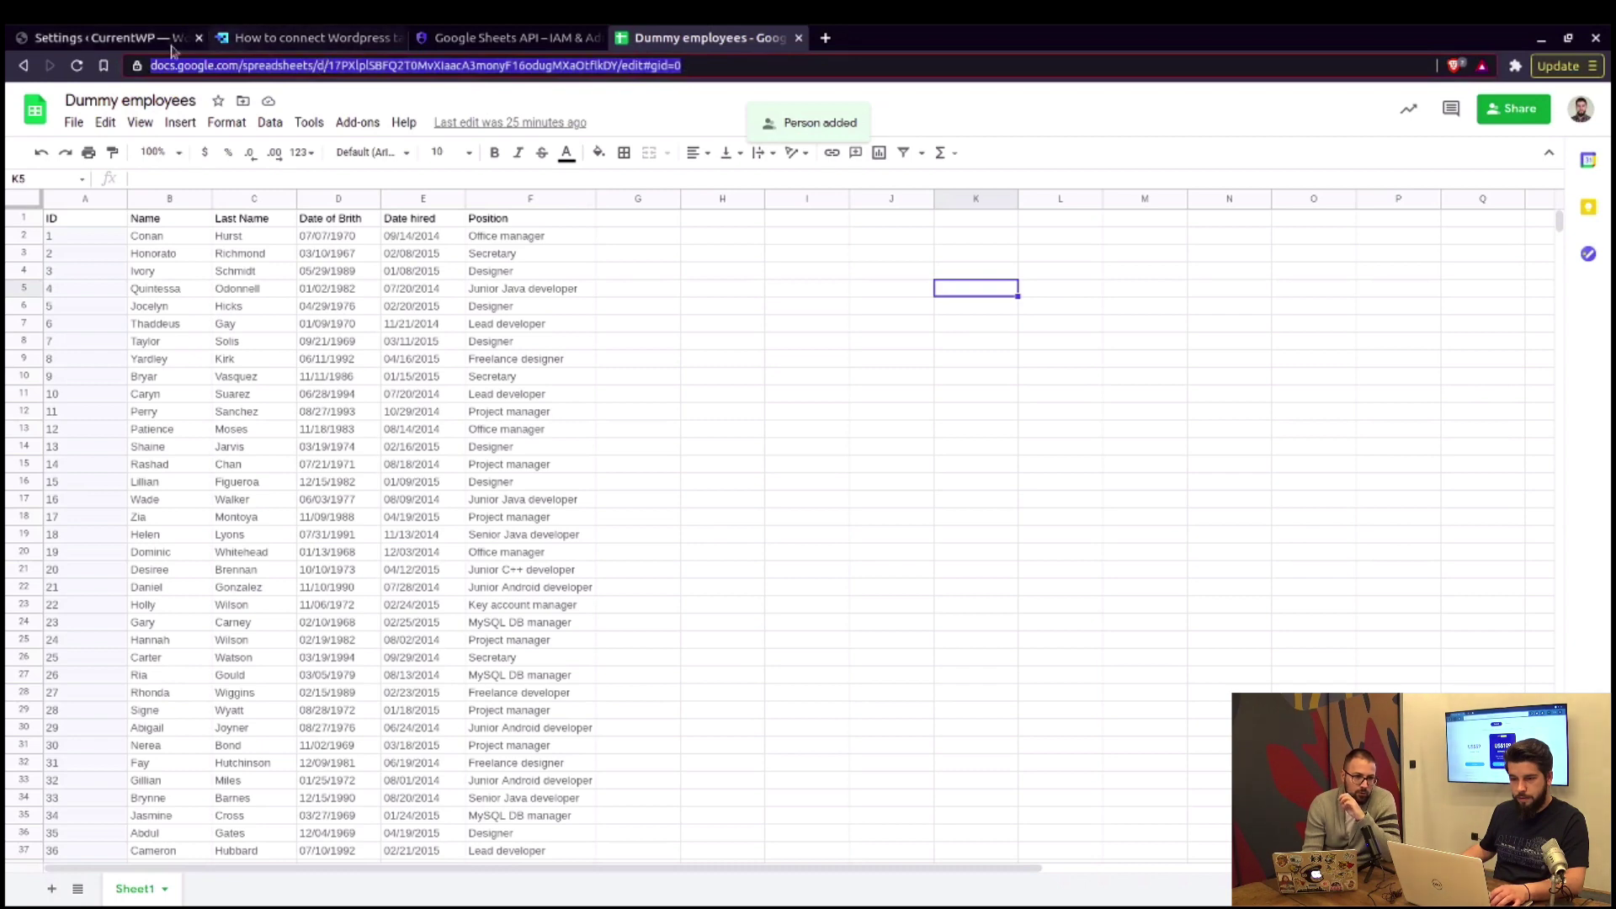
- Start a new wpDataTables table of type 'Create a data table linked to an existing data source'
left_click(101, 38)
scroll(242, 653, "down", 3)
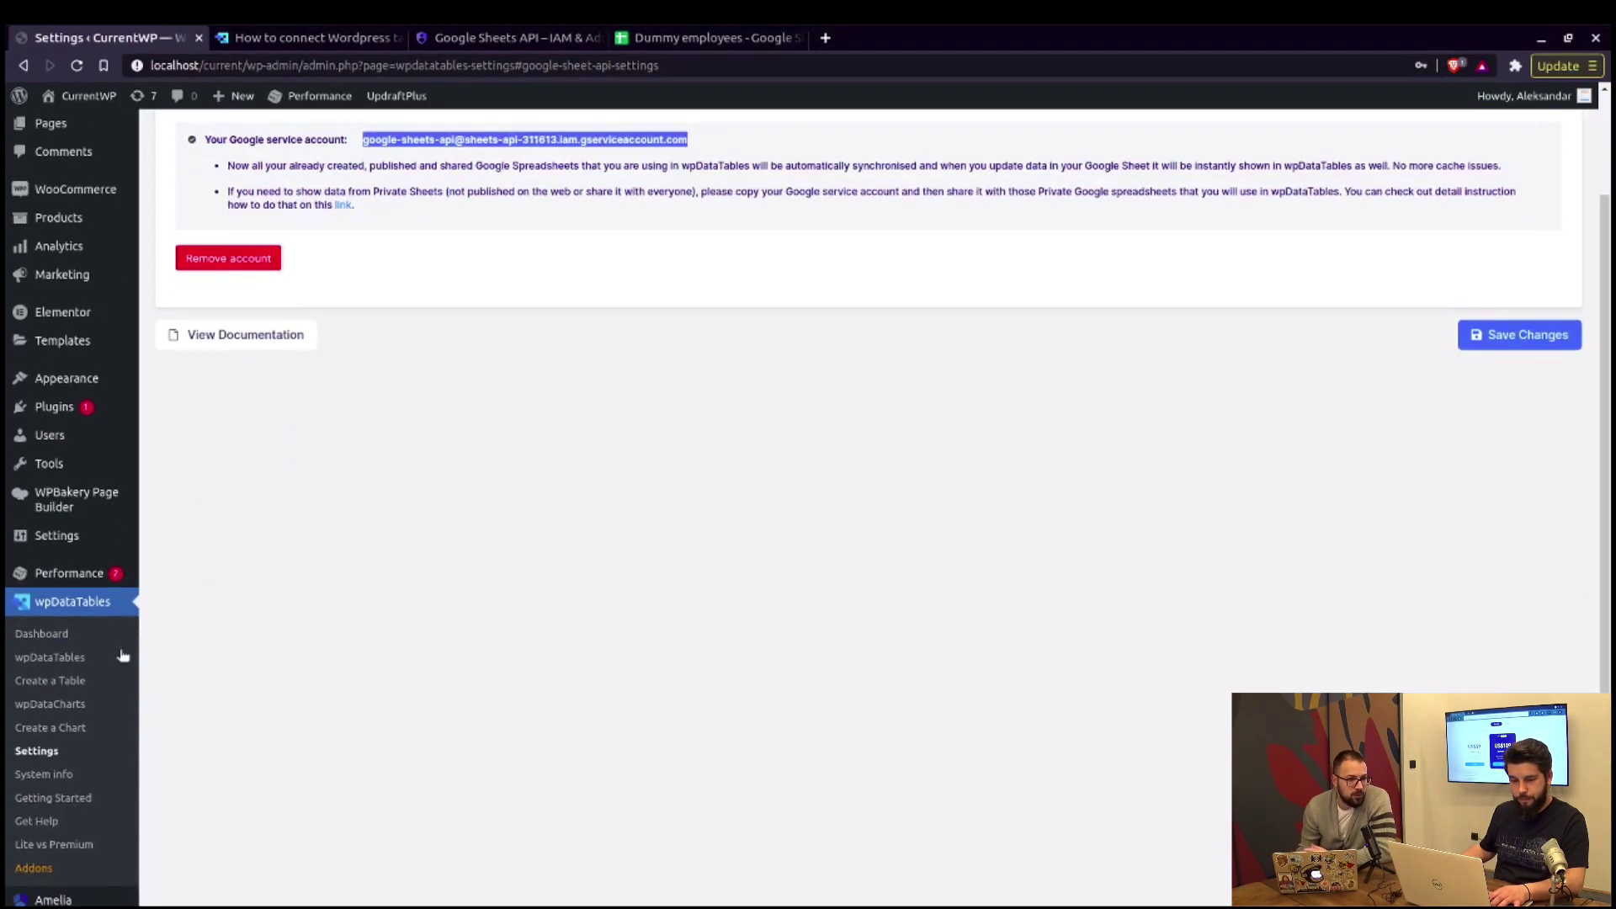
left_click(51, 680)
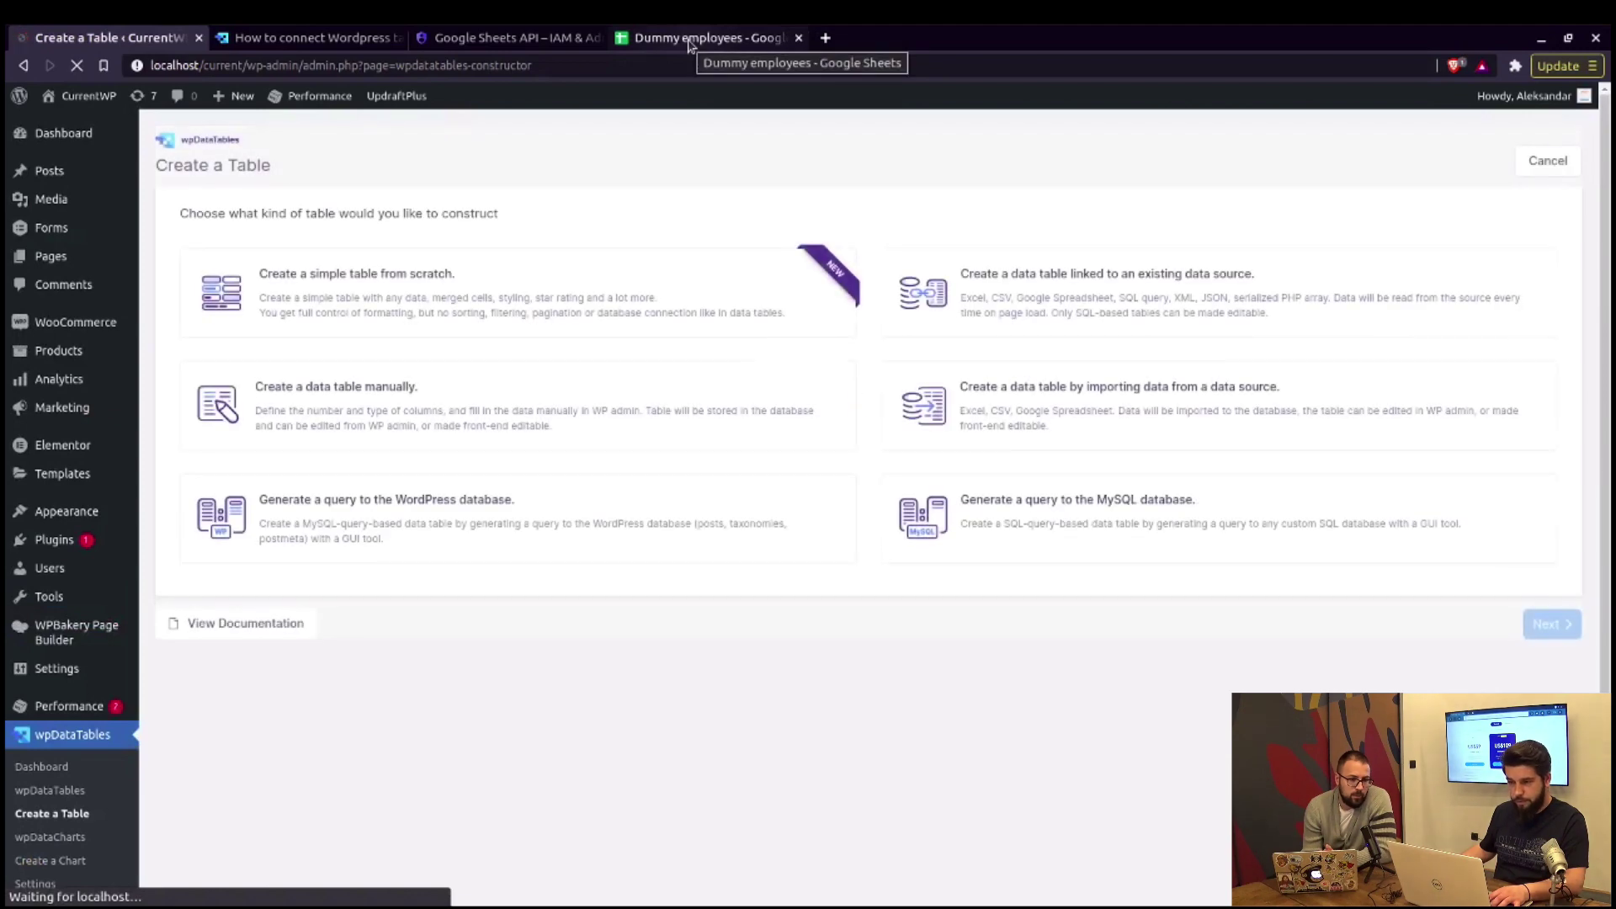
left_click(1021, 320)
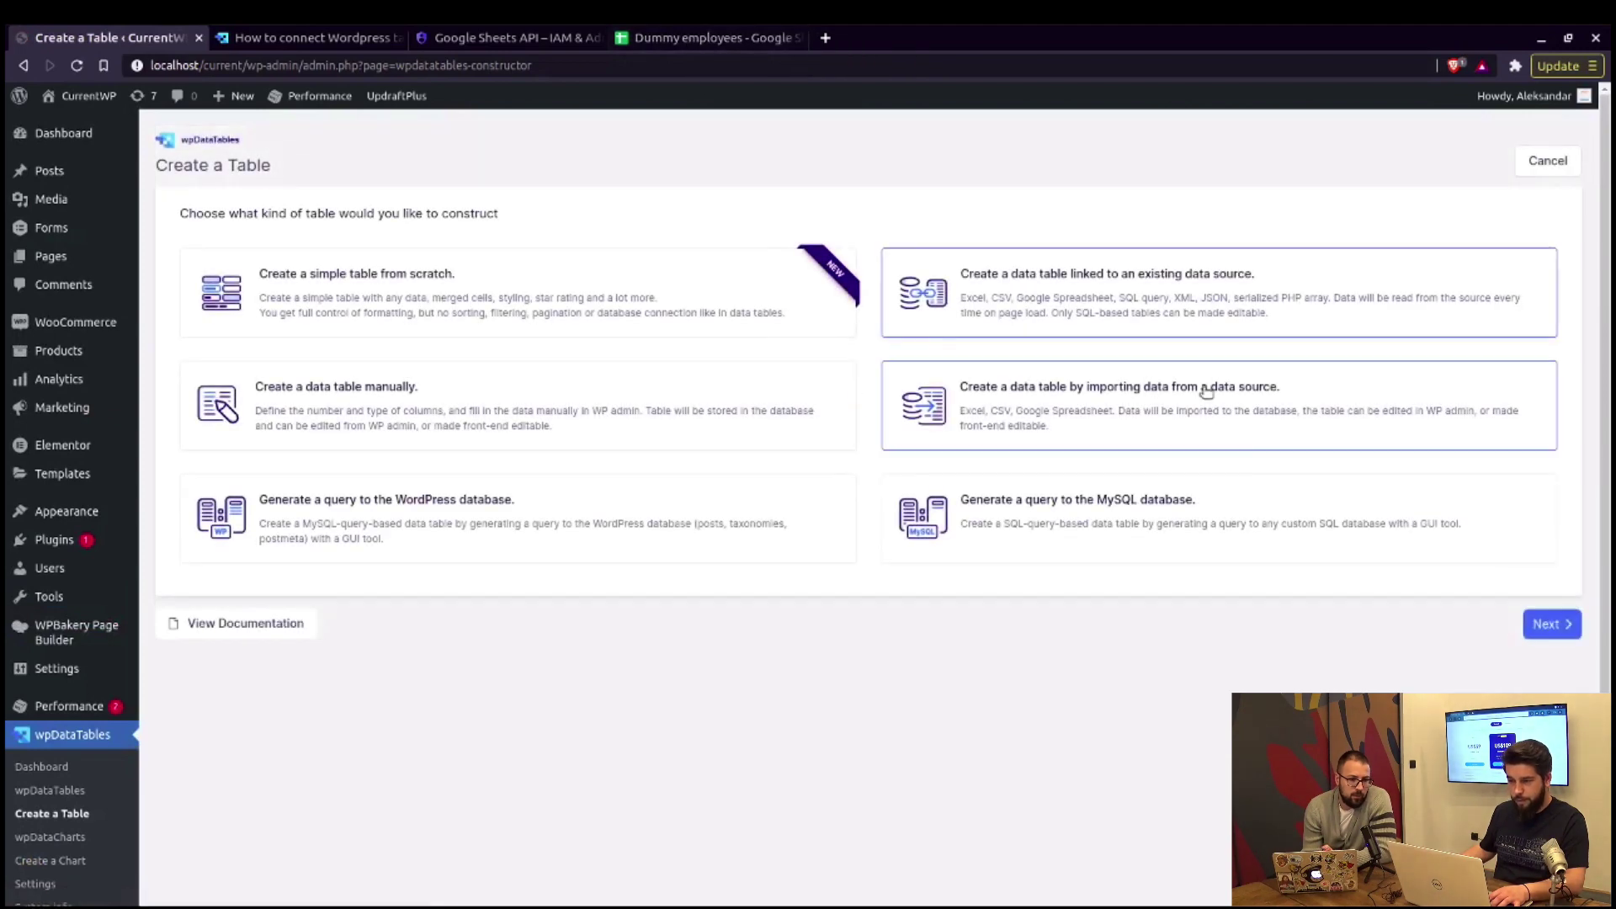
left_click(1547, 625)
- Copy the Dummy employees spreadsheet URL and return to the table creation page
left_click(712, 38)
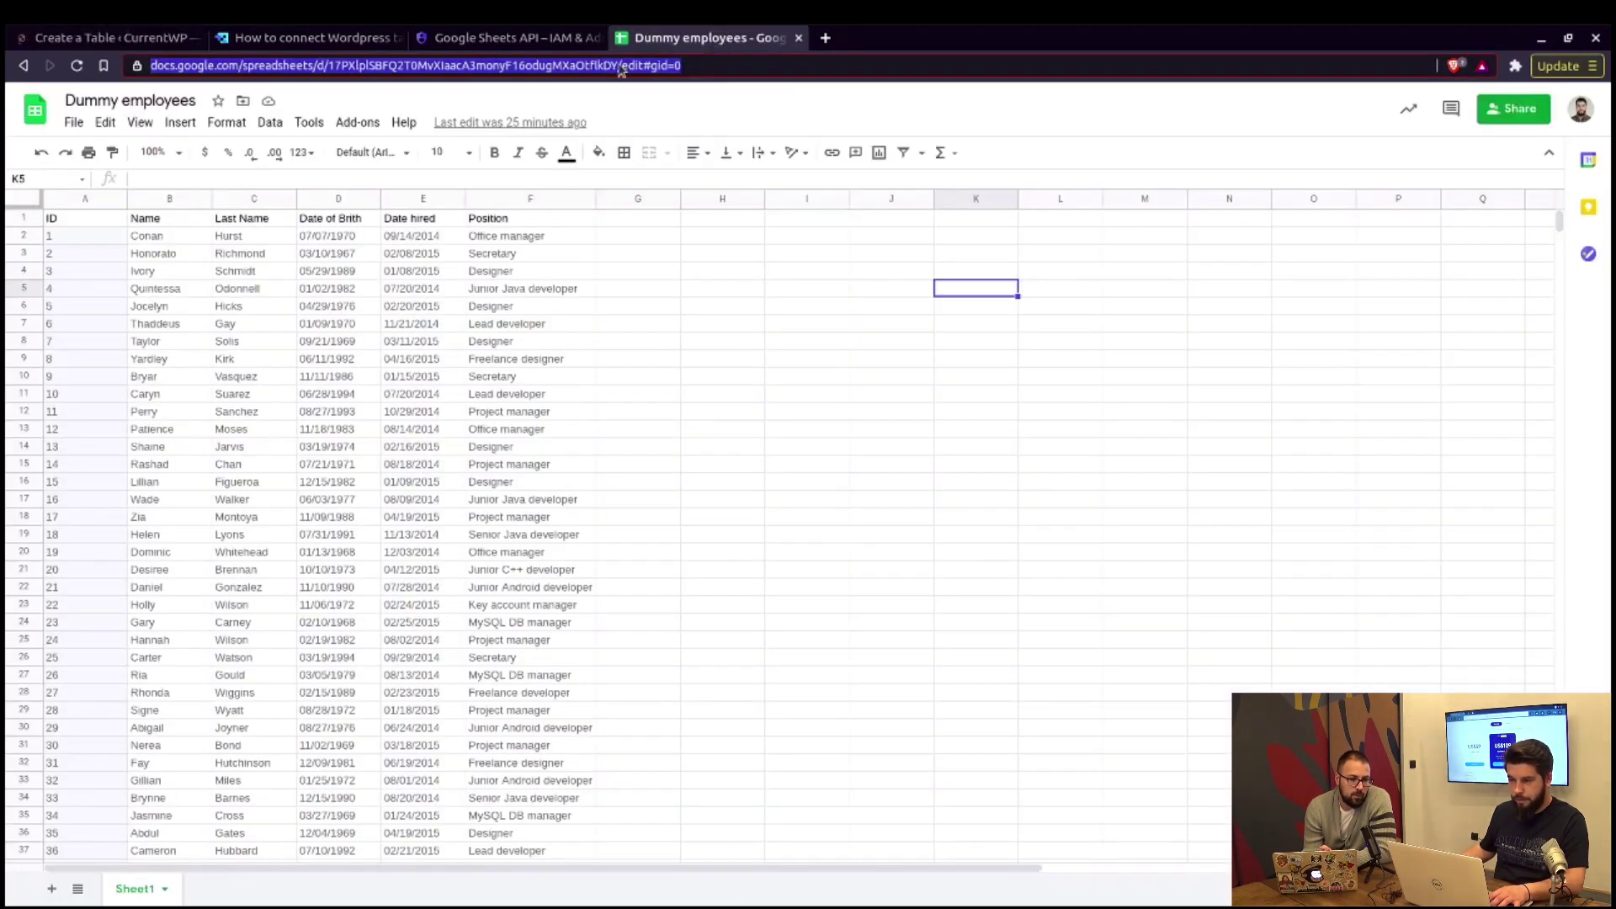
right_click(619, 70)
left_click(657, 118)
left_click(108, 37)
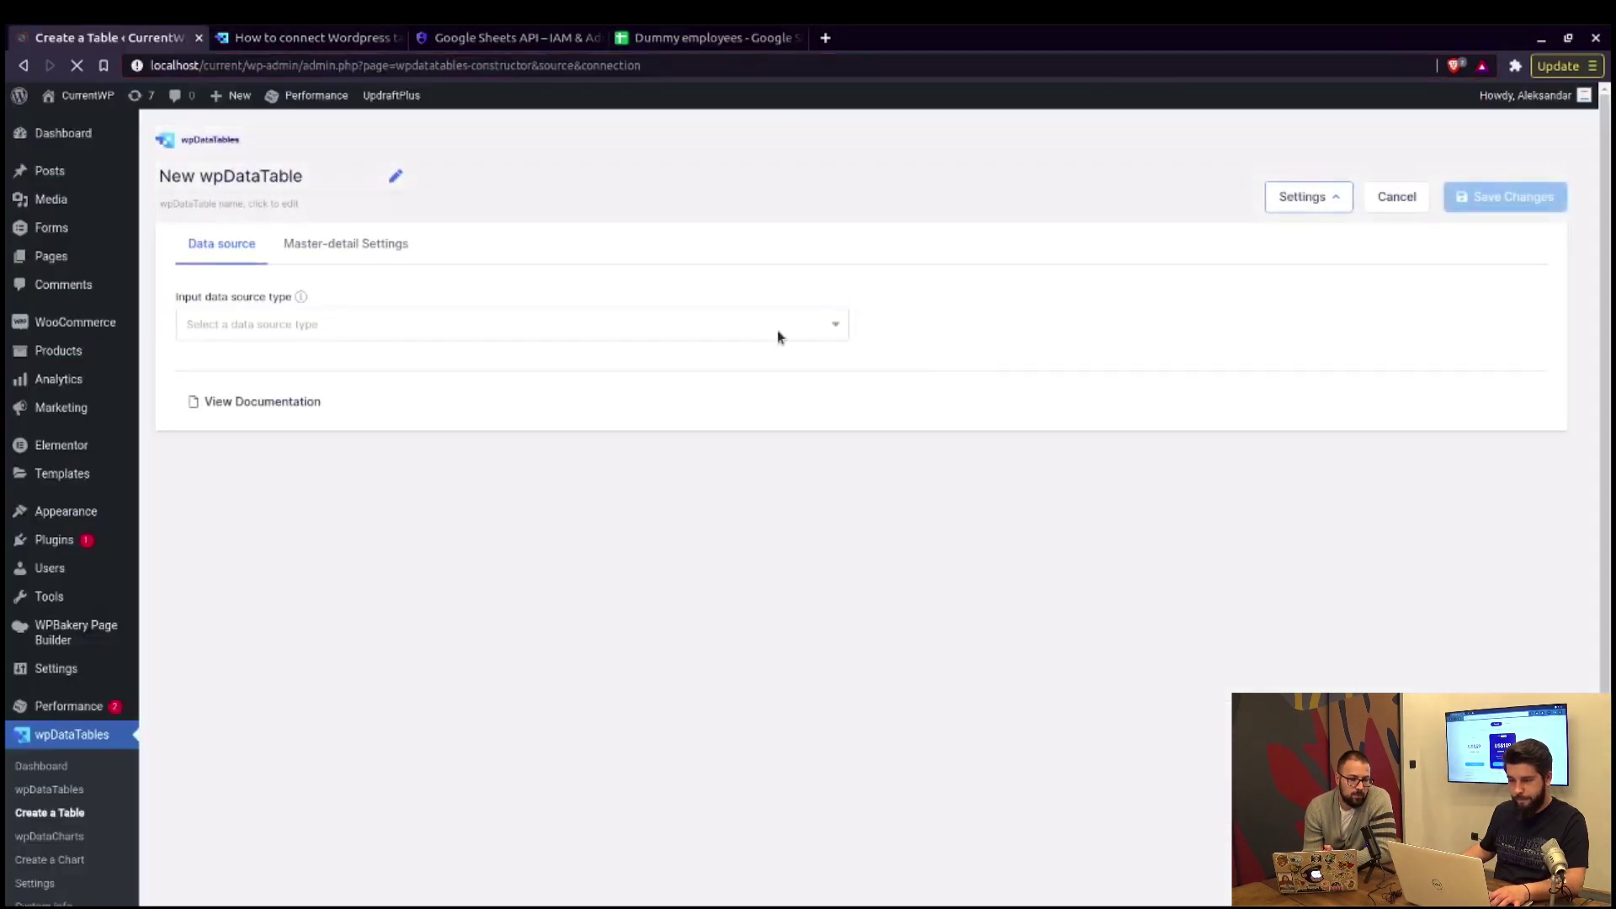
- Set the data source to Google Spreadsheet, paste the sheet URL, and save to preview 100 employee rows
left_click(690, 328)
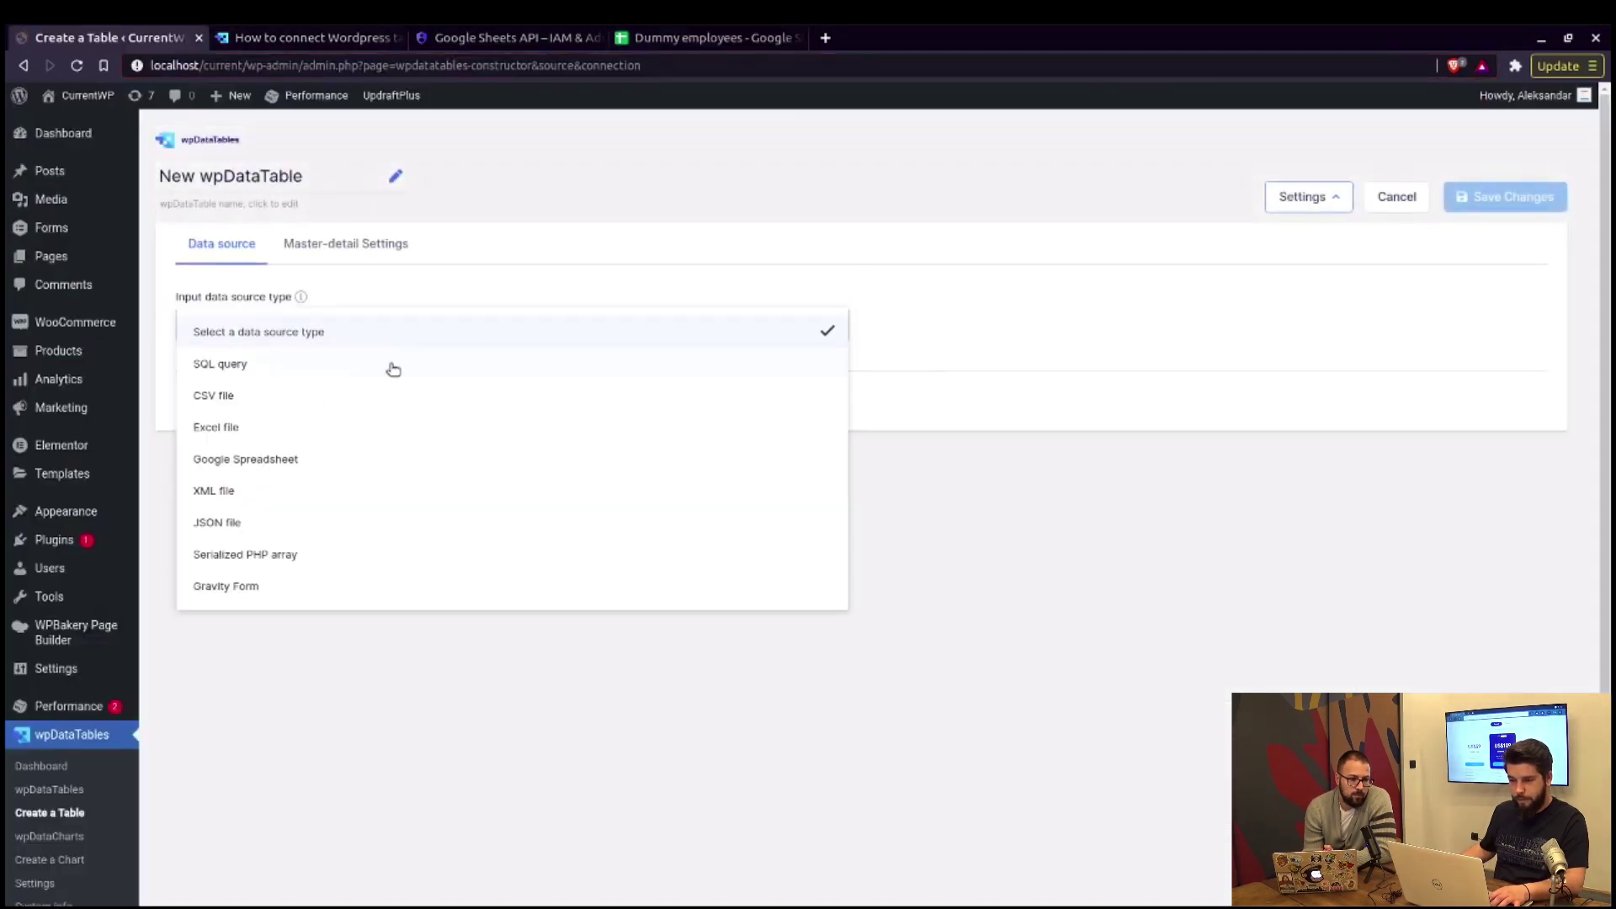
left_click(244, 460)
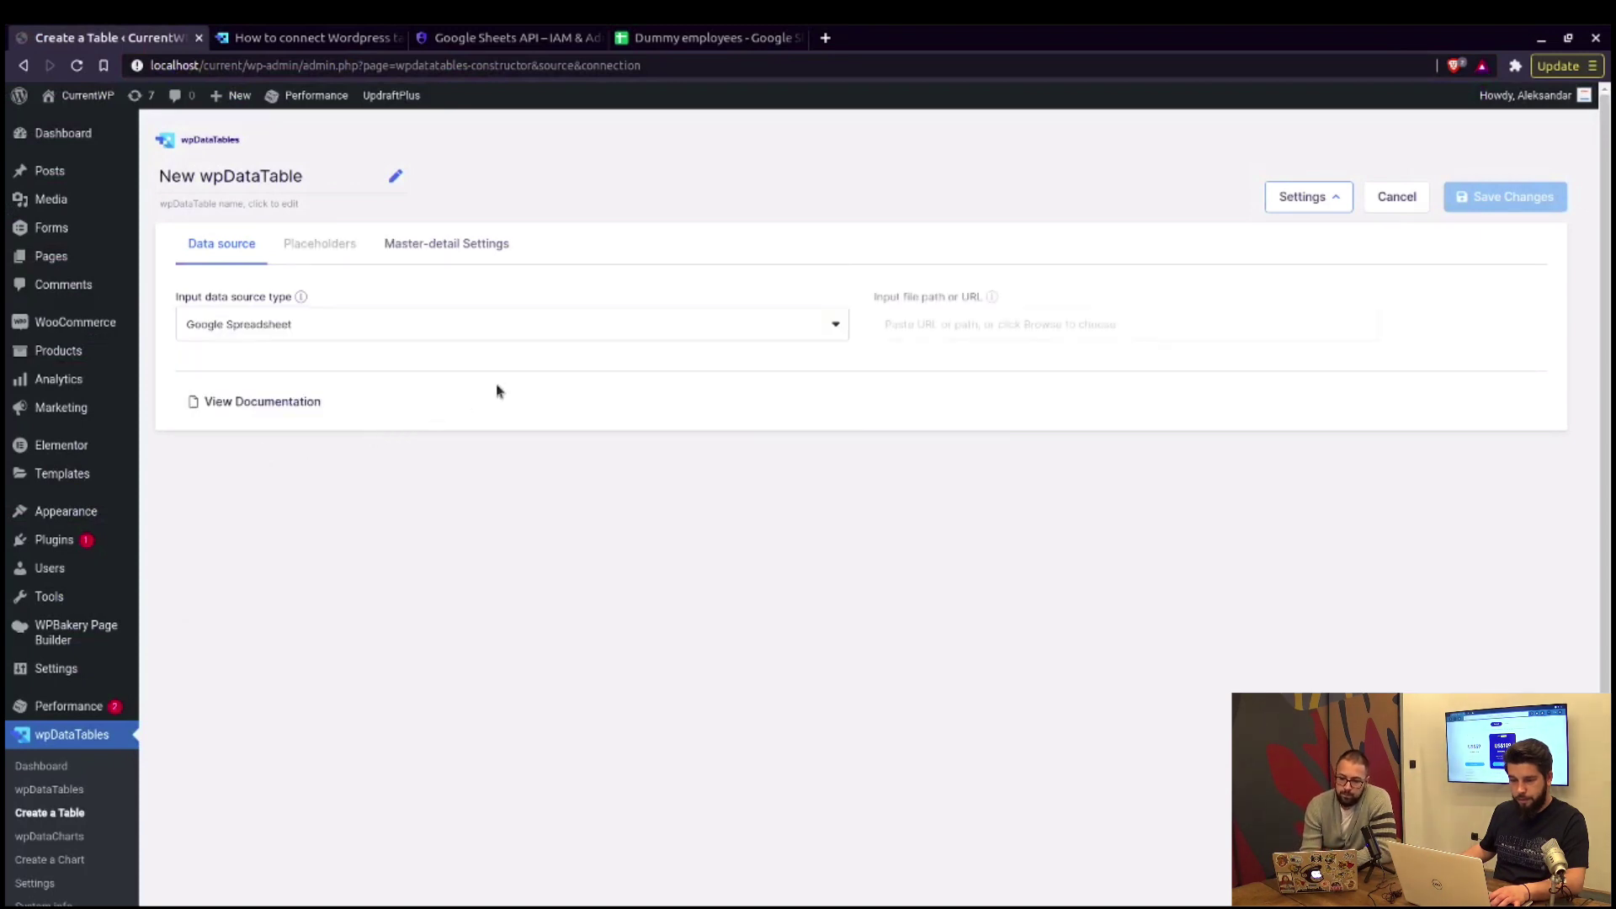
left_click(1033, 334)
key("ctrl+v")
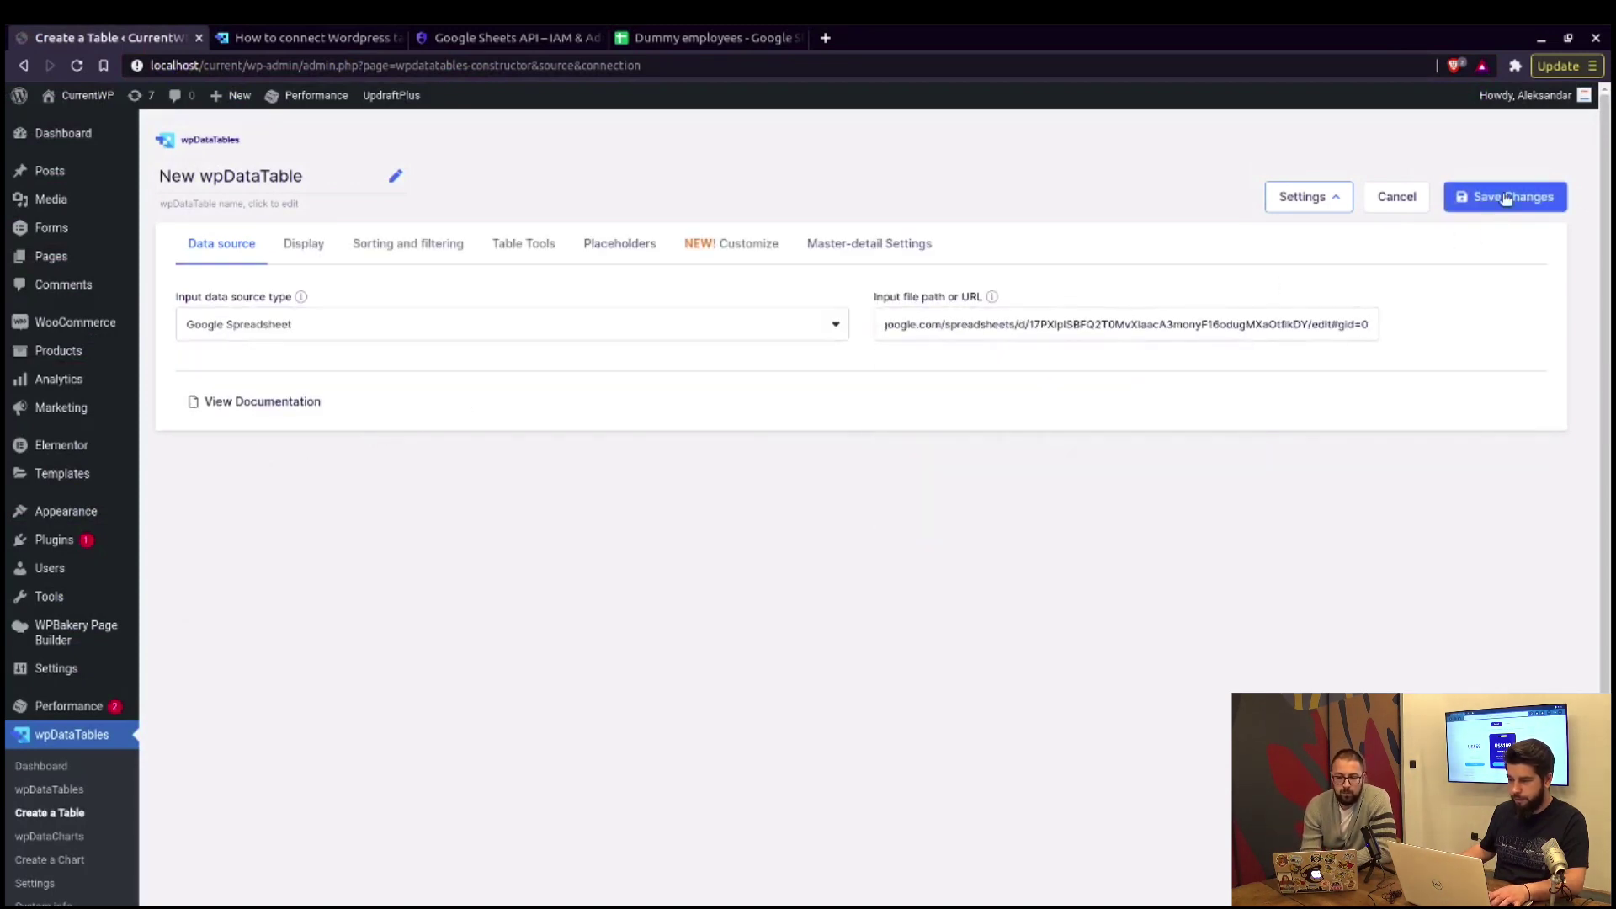
left_click(1507, 199)
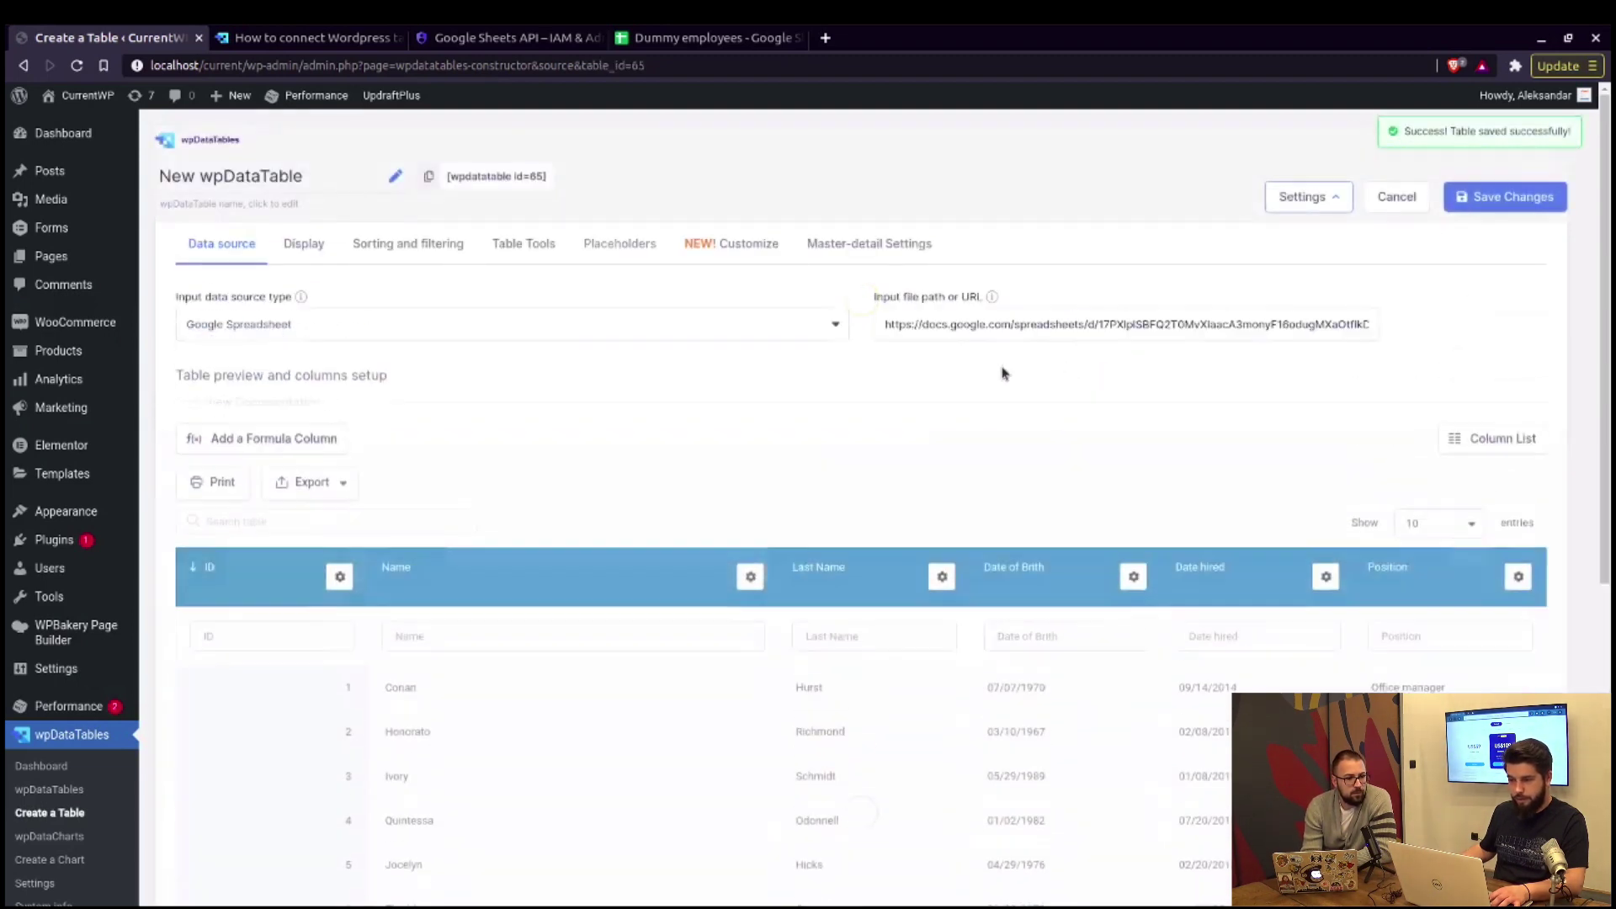
scroll(775, 438, "down", 6)
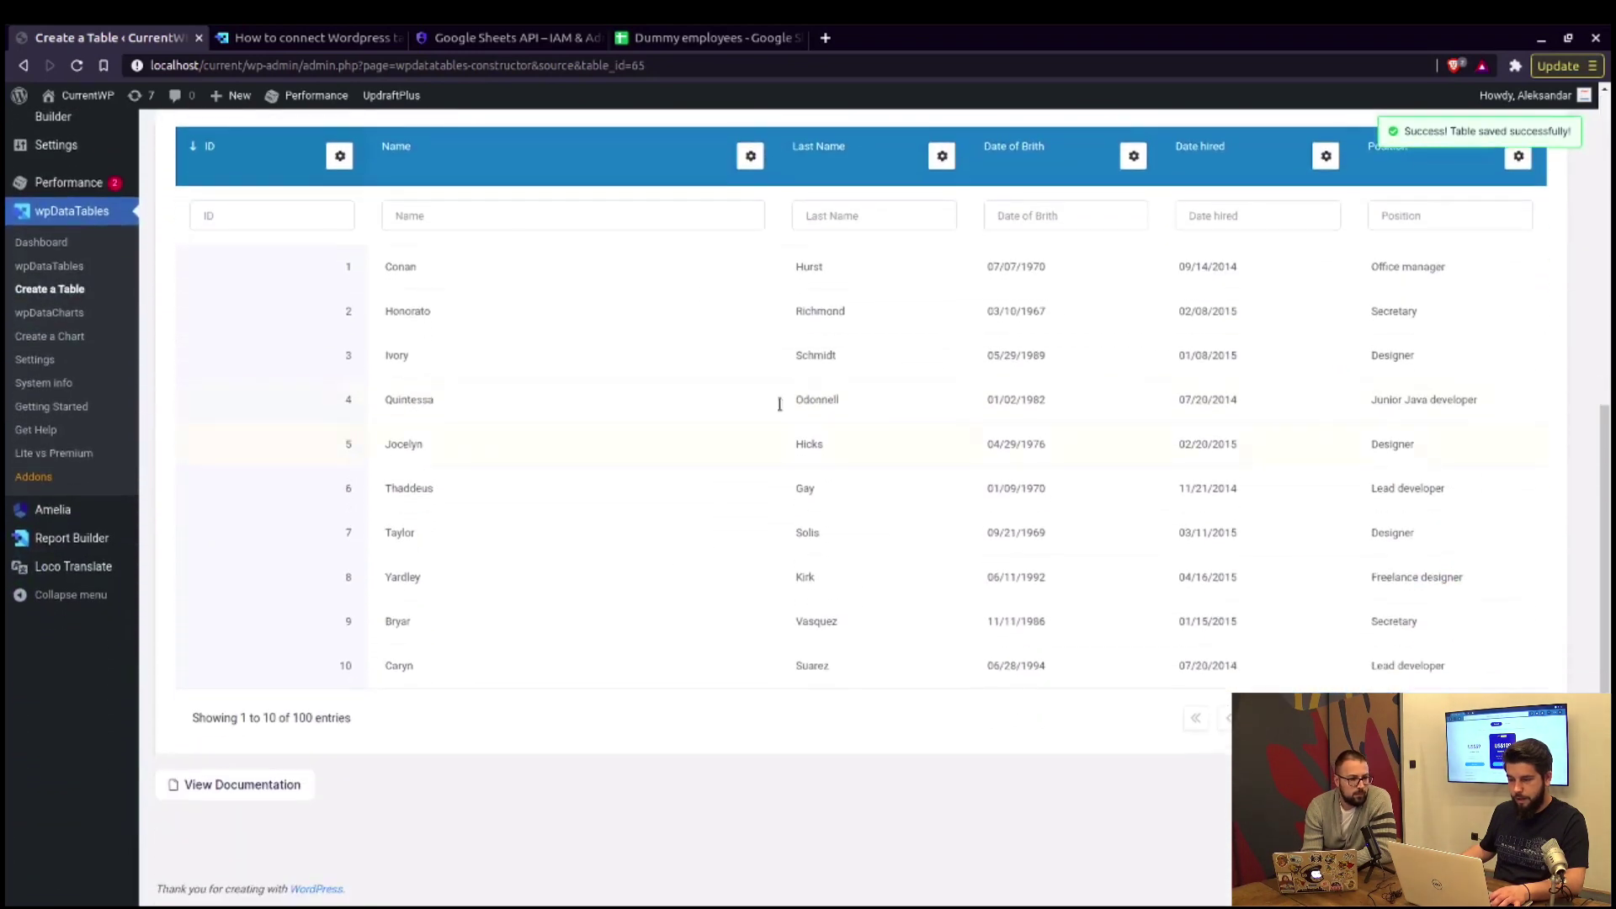
scroll(855, 422, "up", 5)
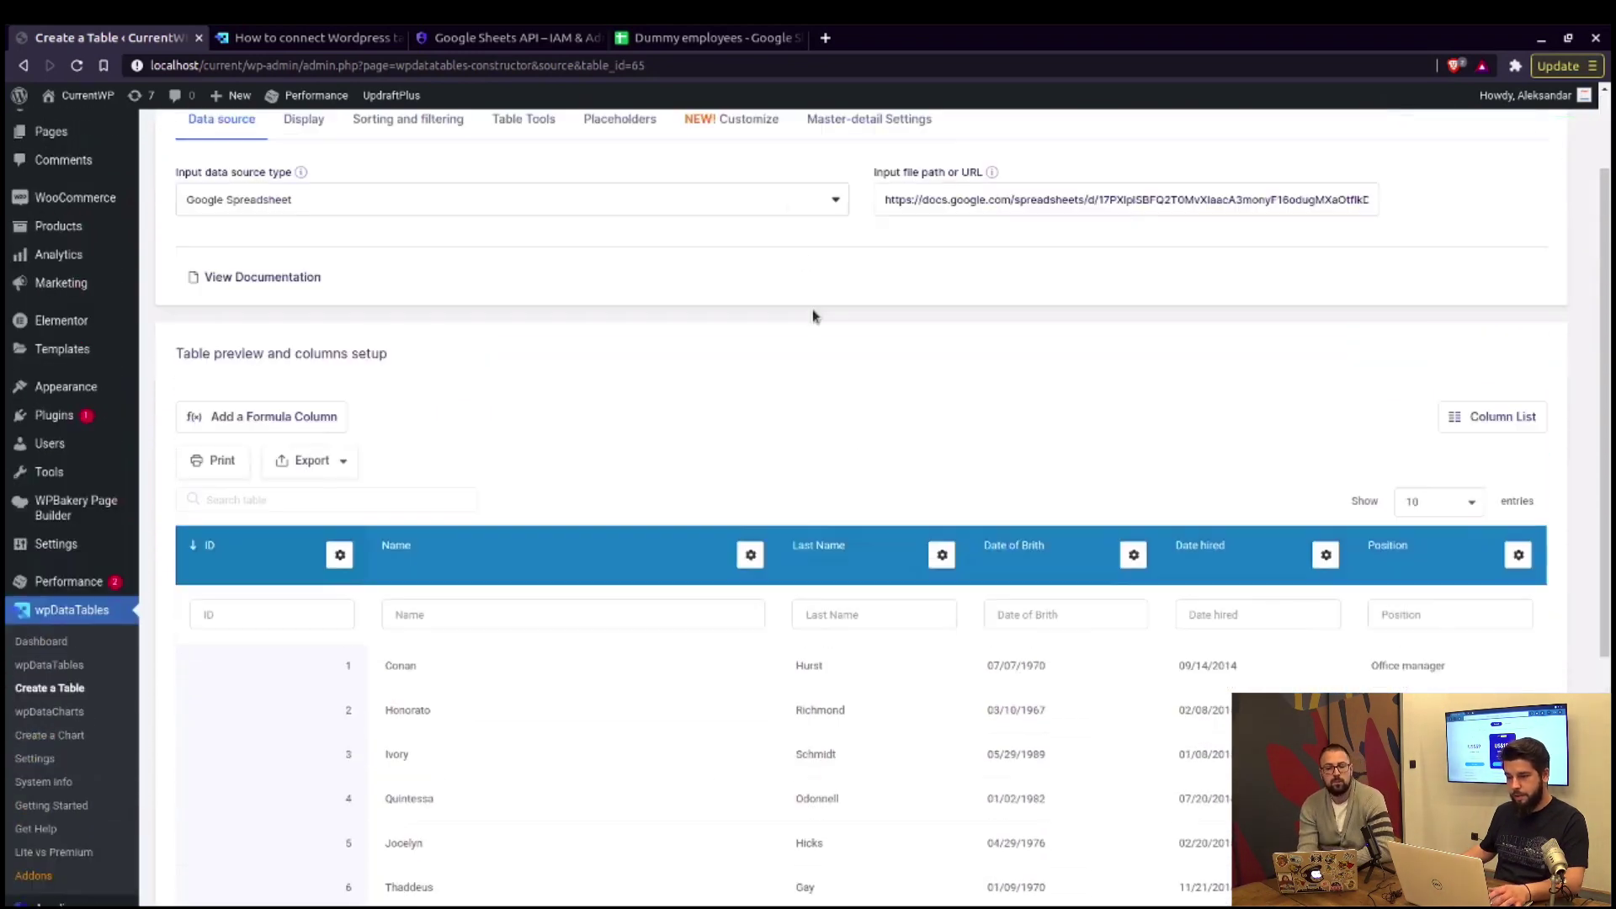
- Confirm via File > Publish to the web that Dummy employees is unpublished, then return to wpDataTables
left_click(711, 38)
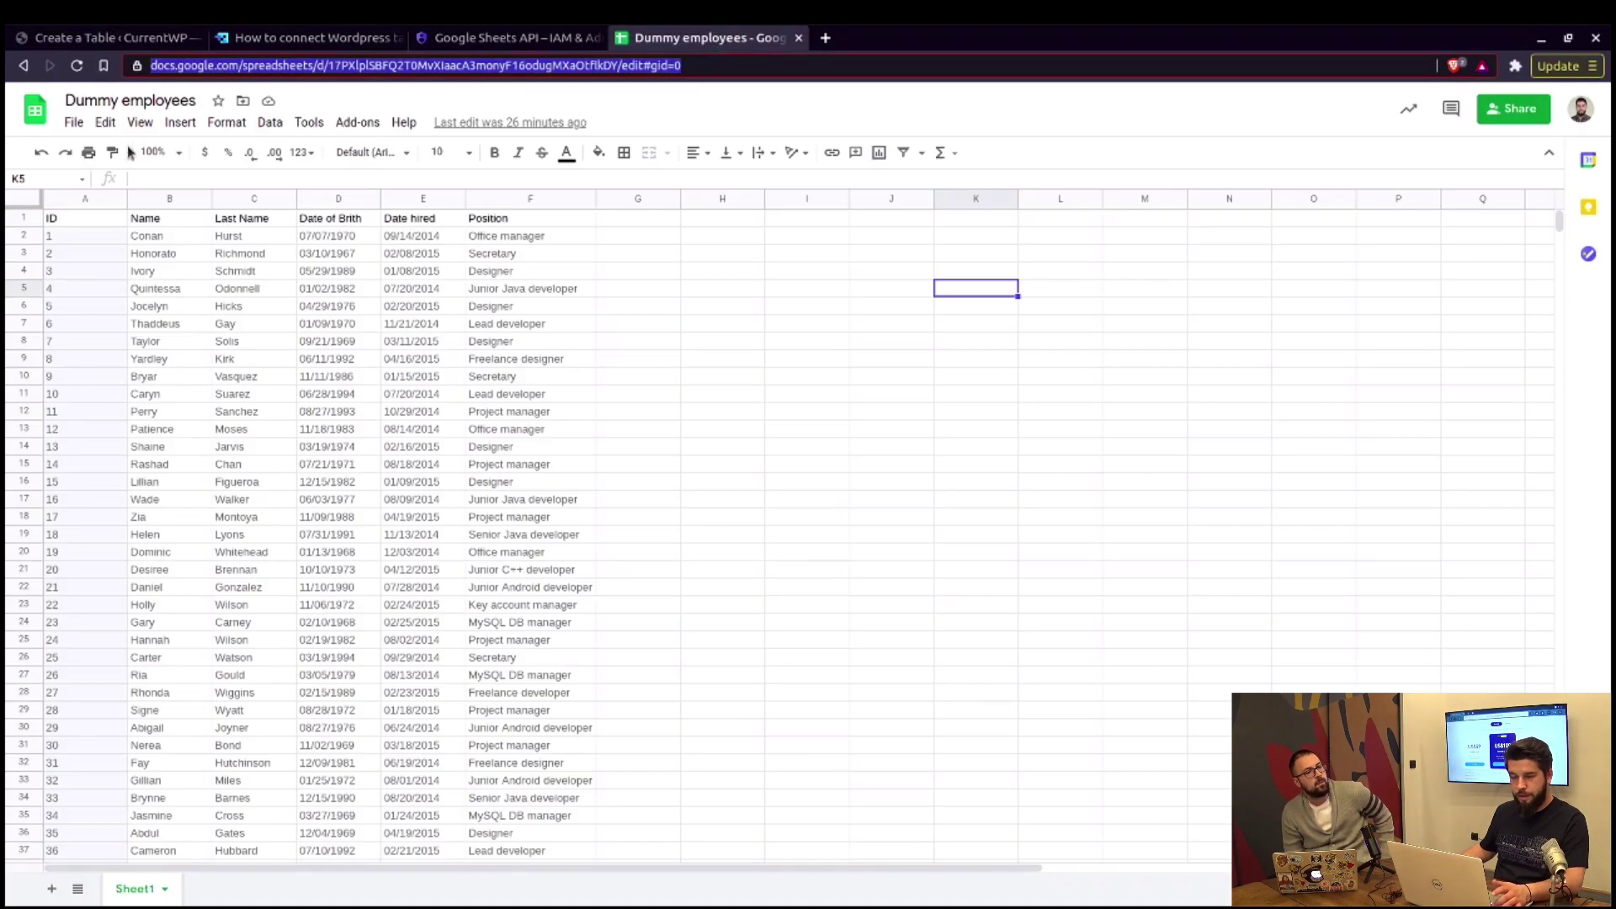
left_click(74, 123)
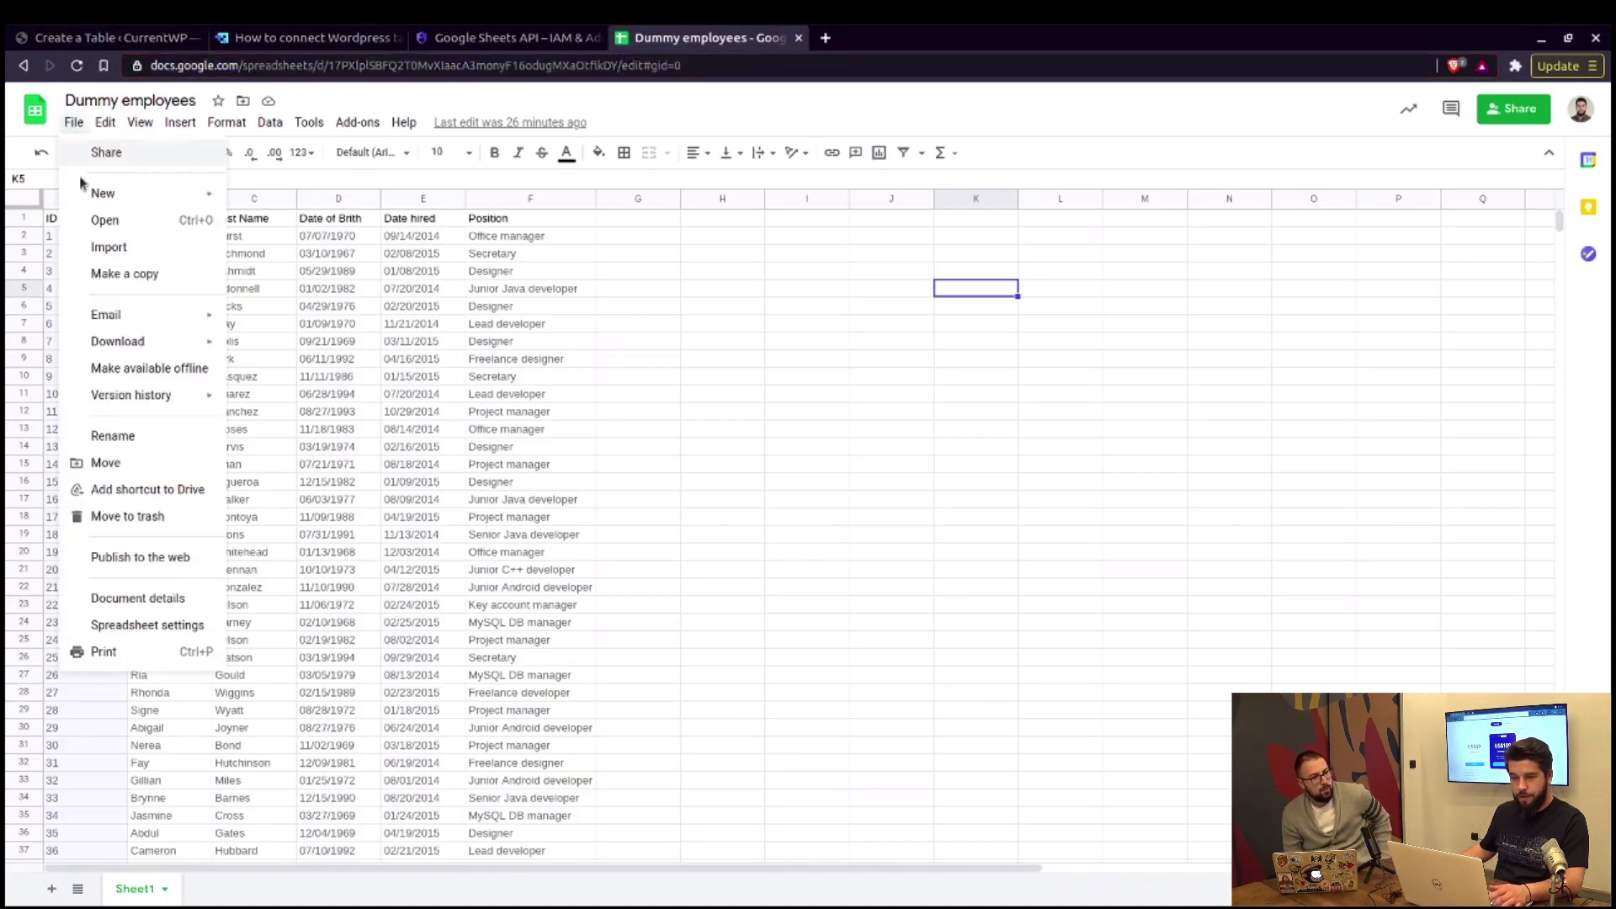
left_click(166, 558)
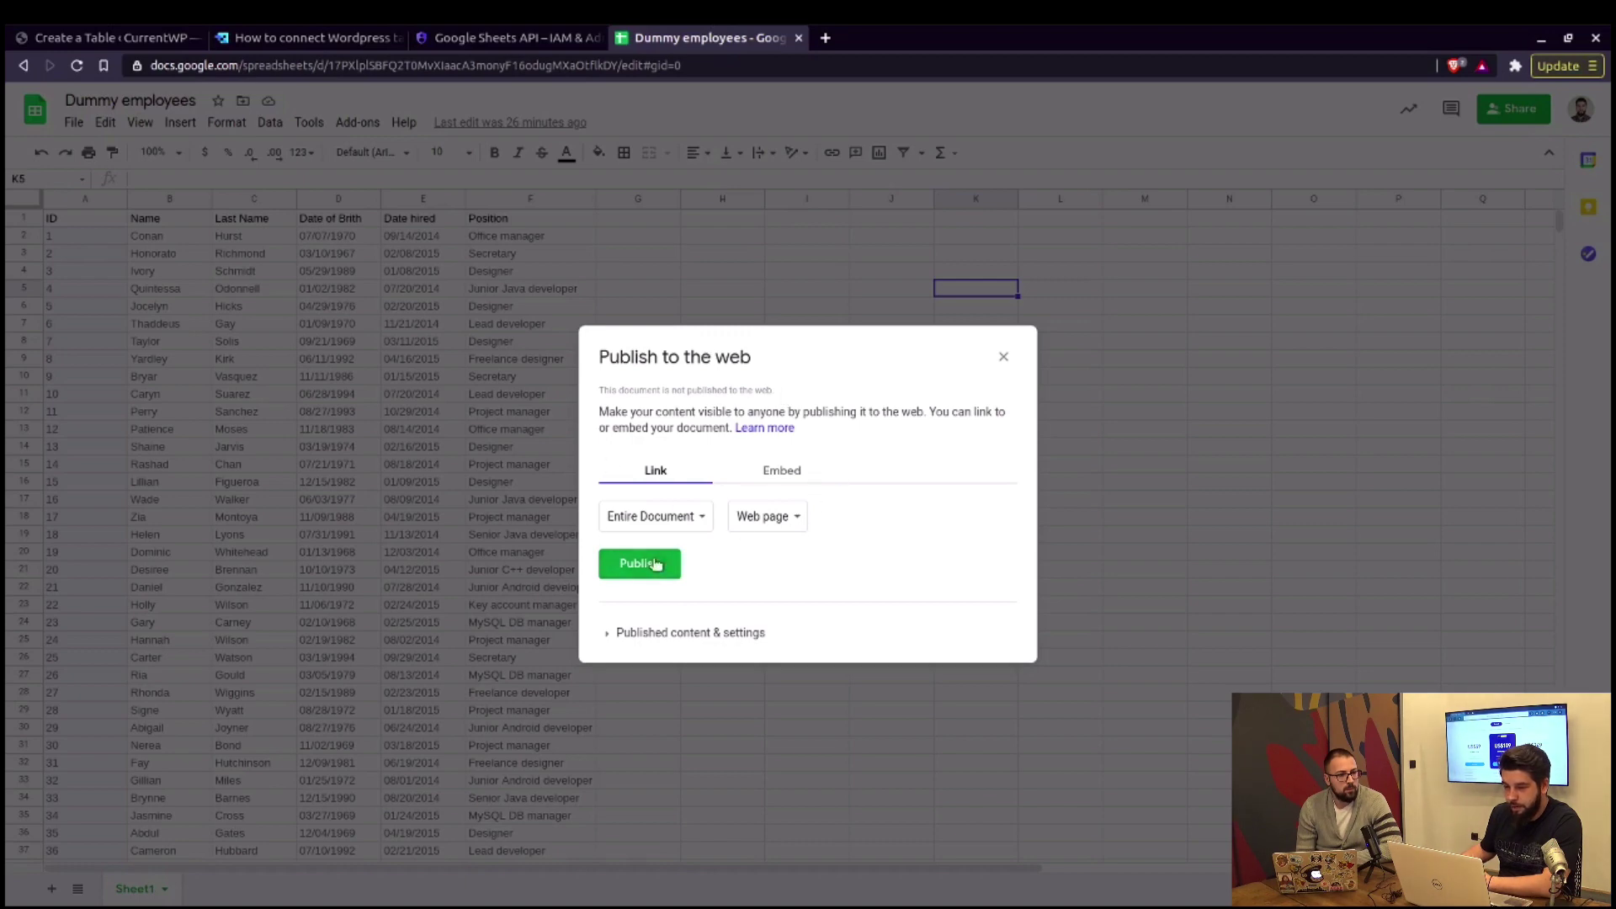
left_click(1004, 358)
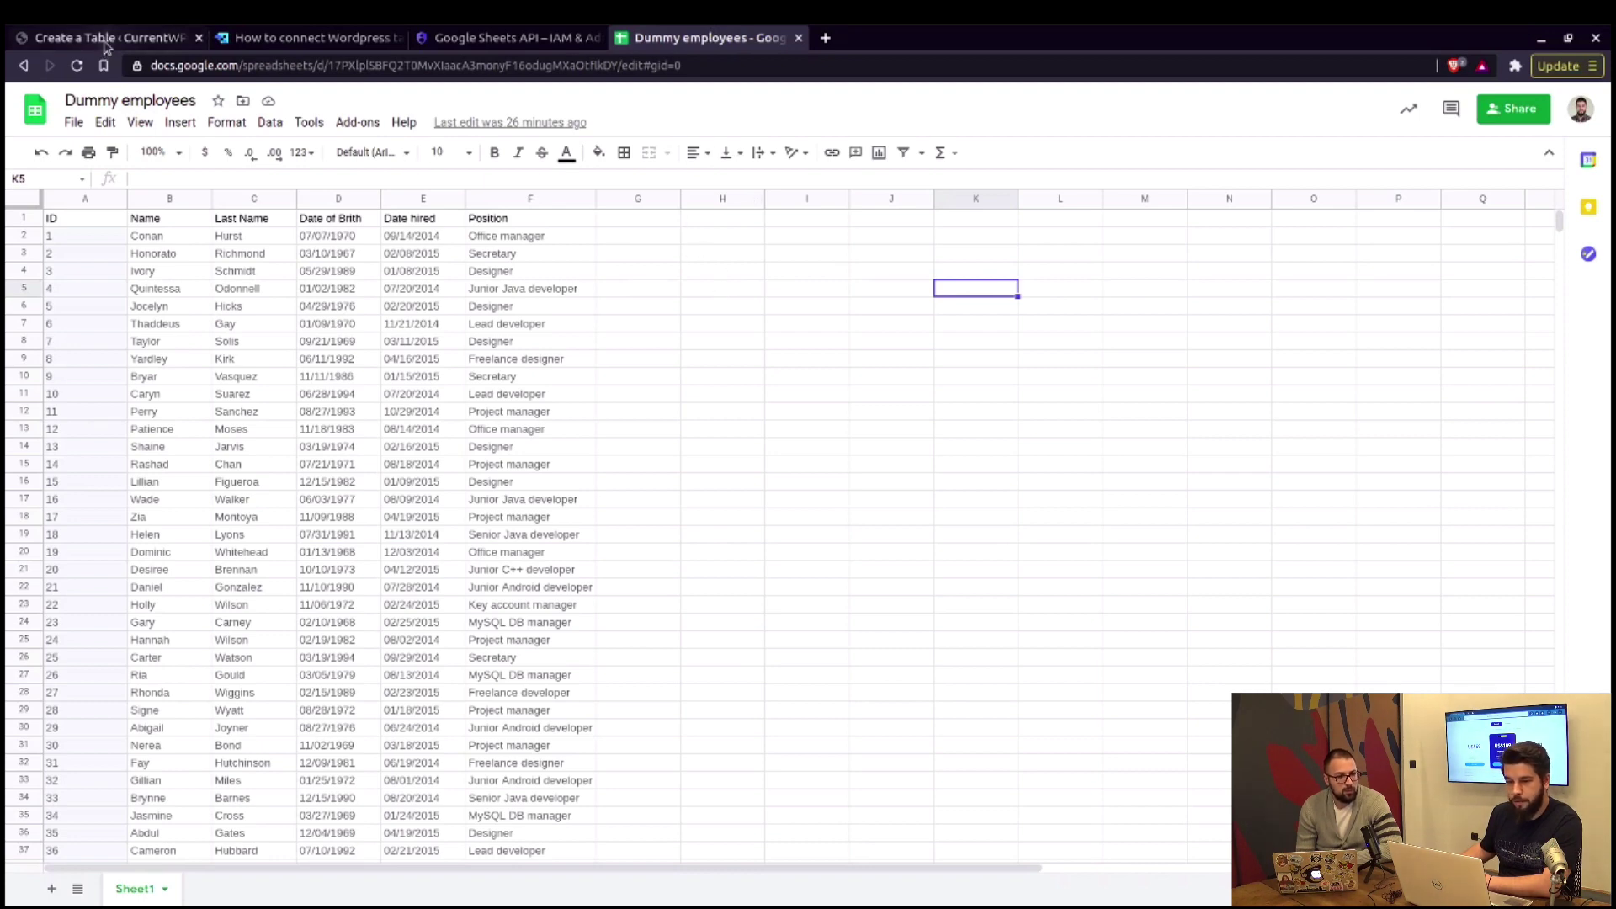
left_click(140, 41)
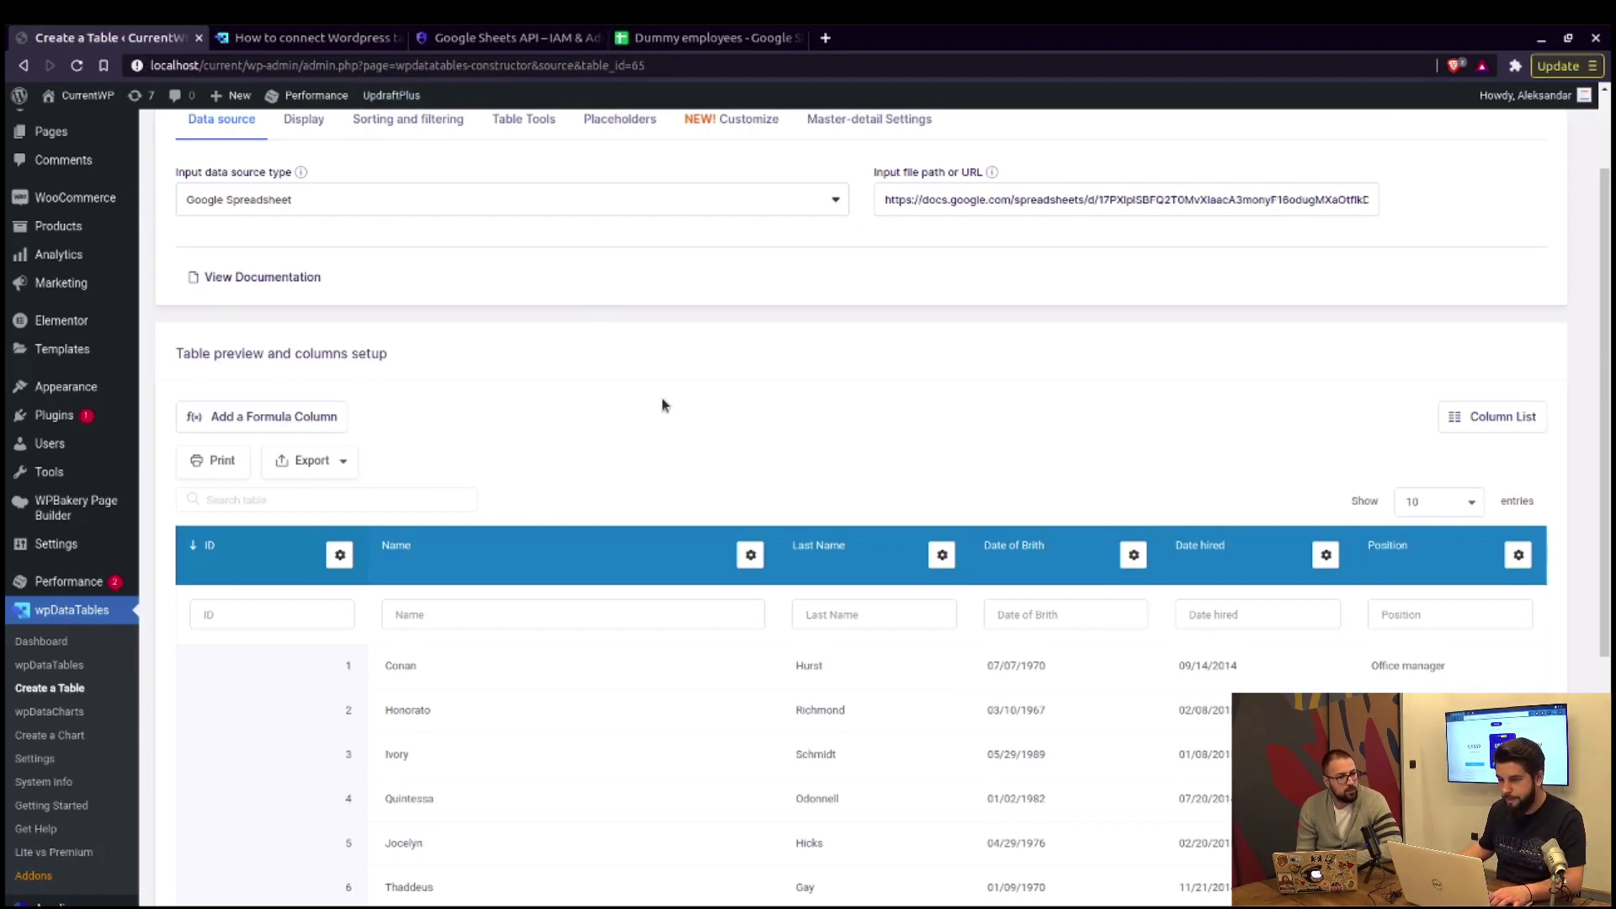
scroll(685, 426, "up", 1)
scroll(685, 436, "down", 3)
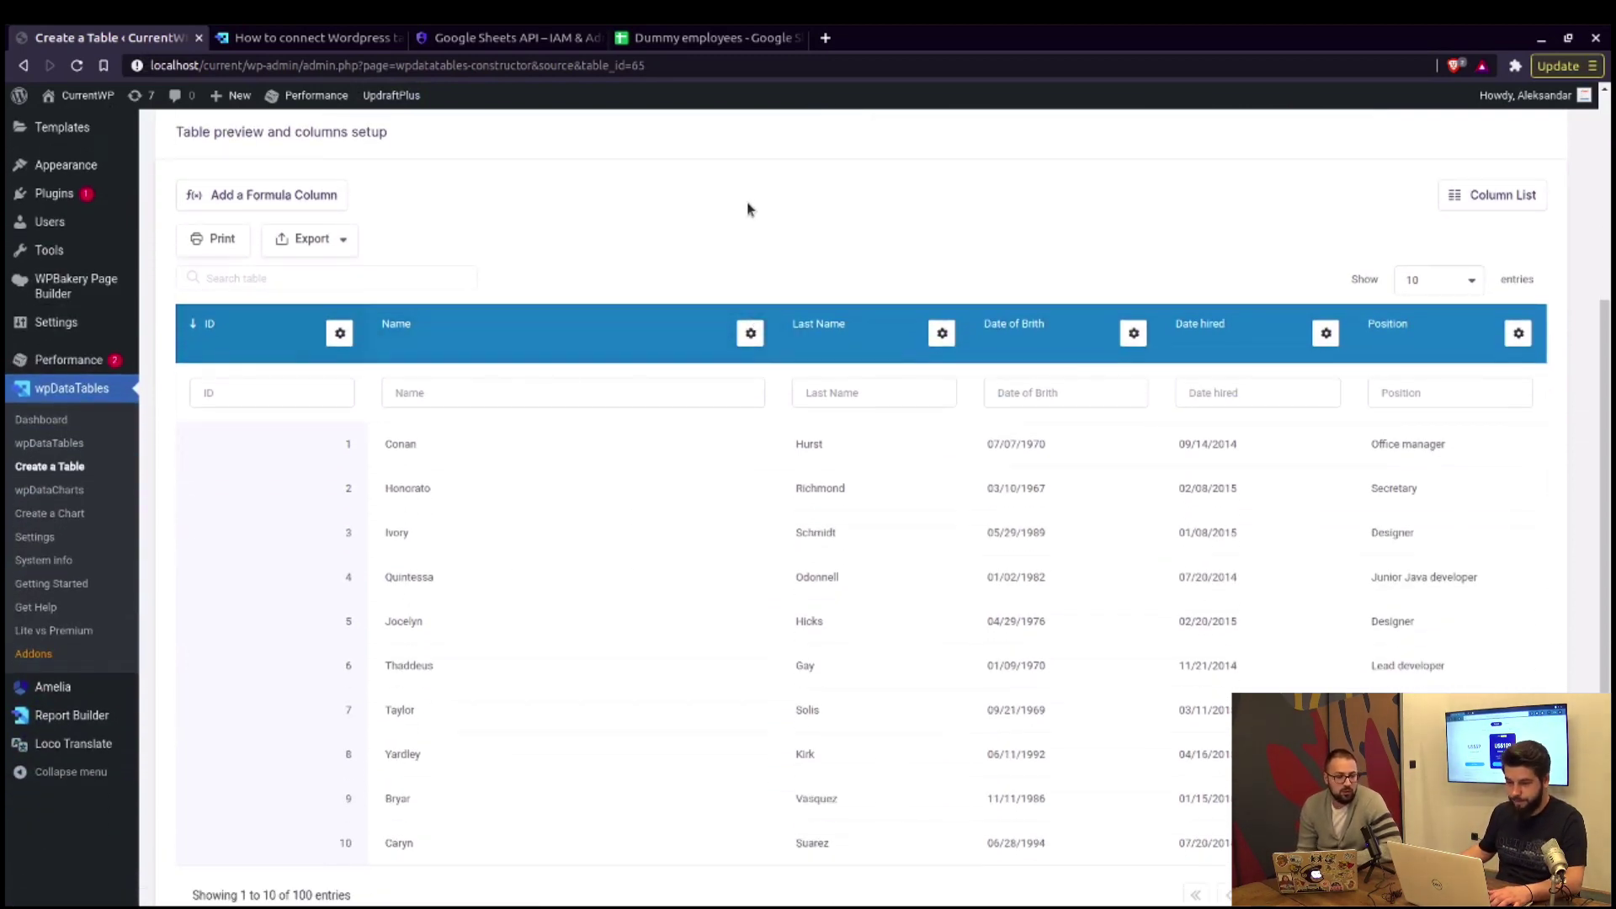
scroll(752, 209, "up", 1)
scroll(756, 210, "up", 2)
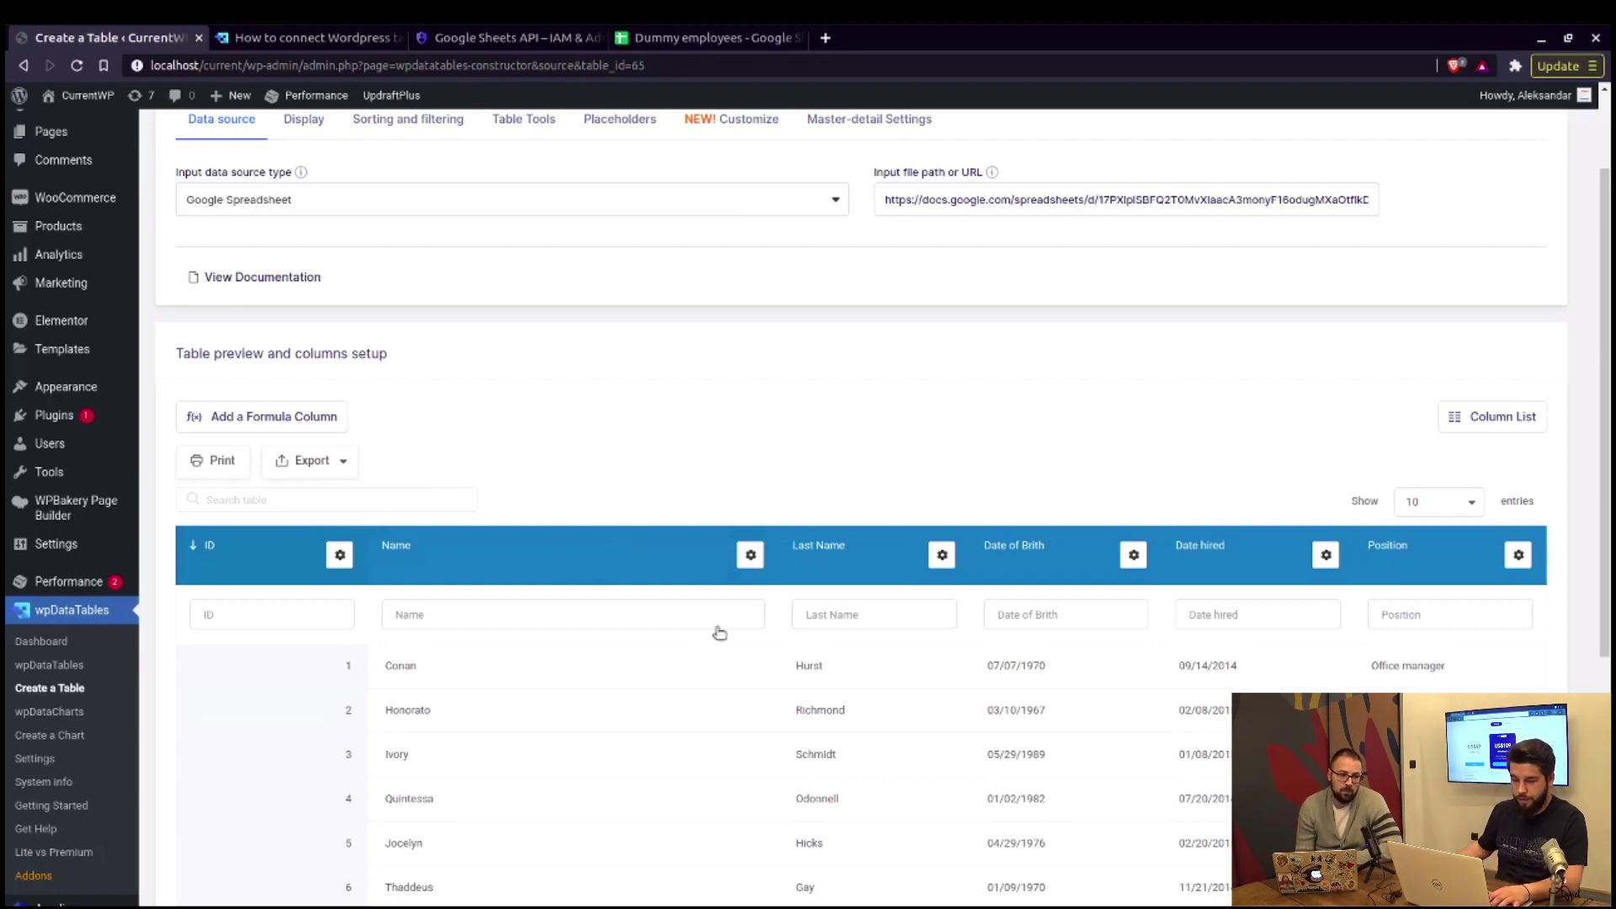
scroll(737, 331, "up", 2)
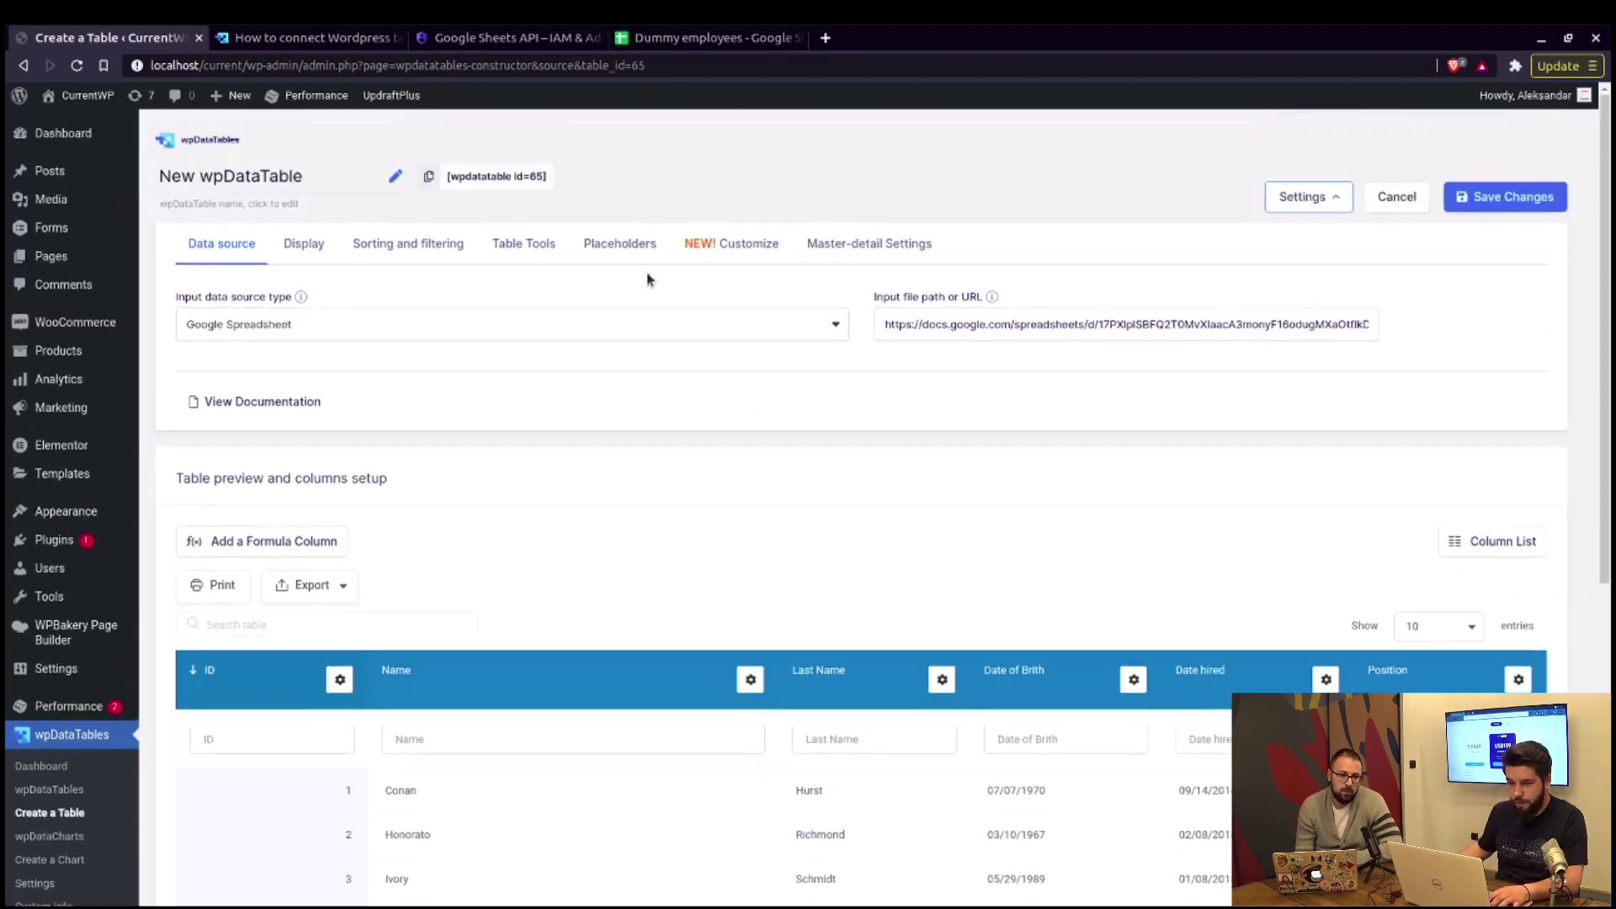
- Replace the first employee's first name in cell B2 with a new name
left_click(681, 47)
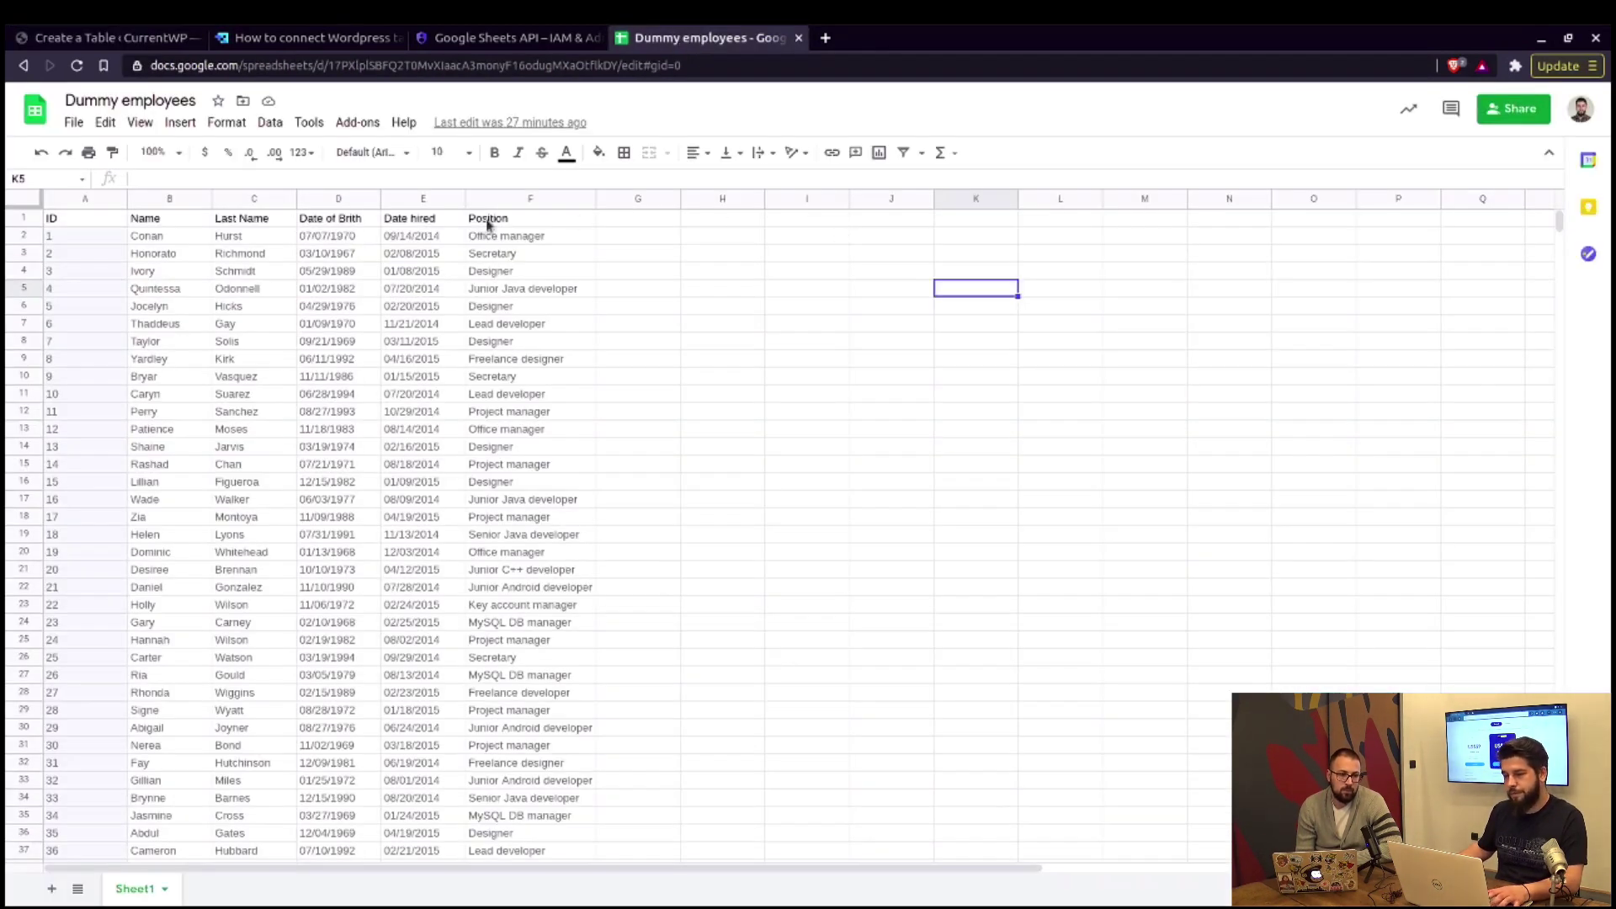
left_click(177, 239)
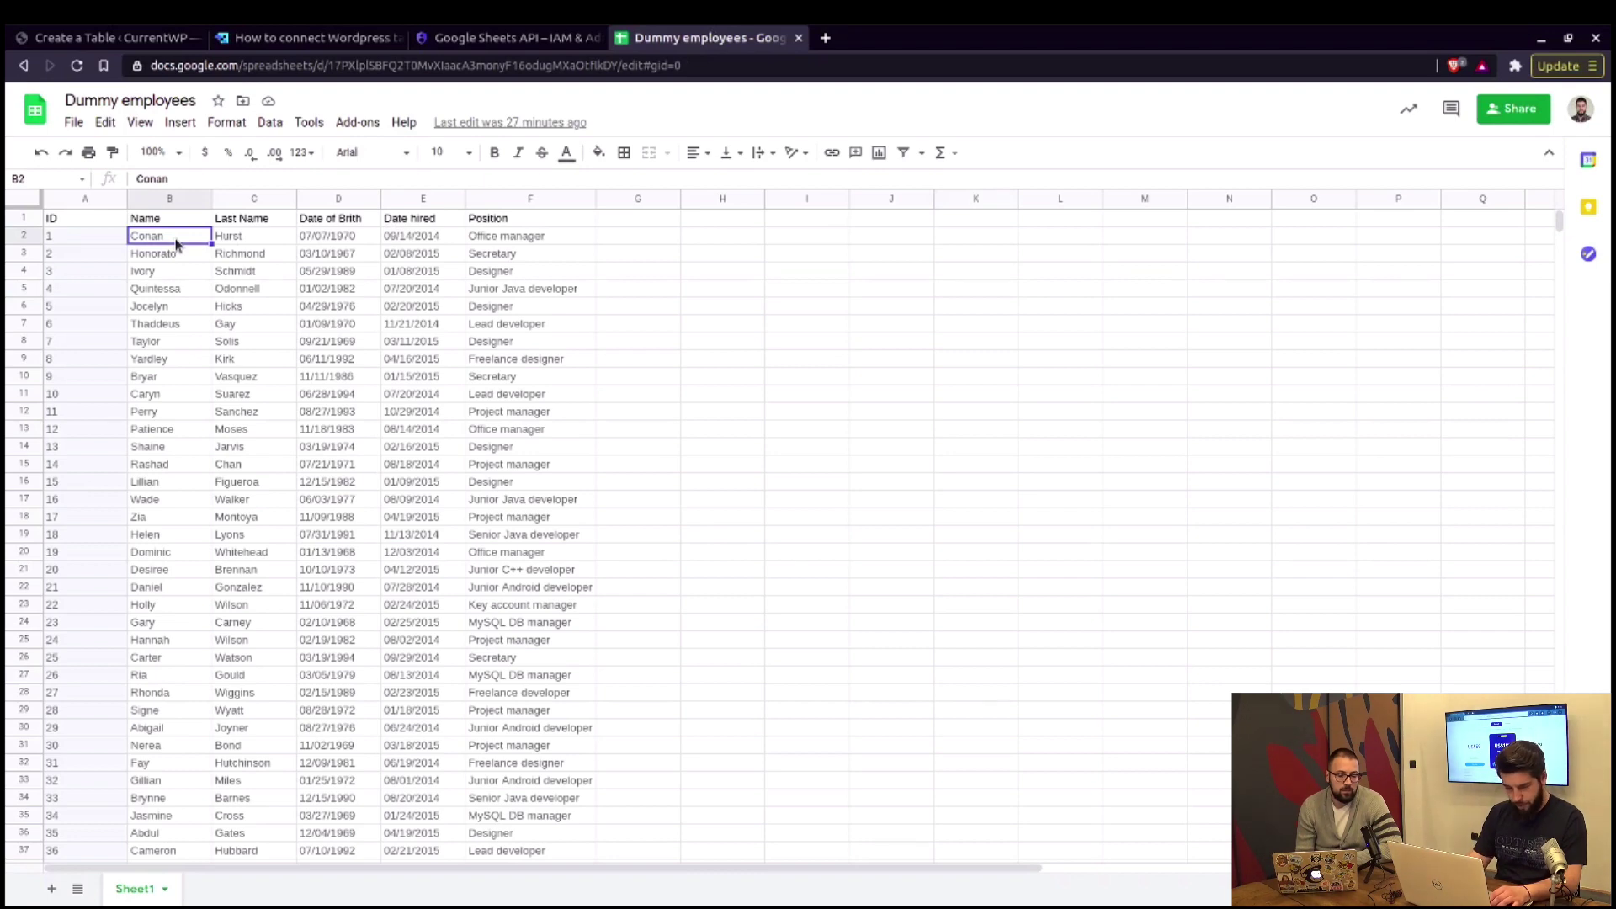
type("Aleksandar")
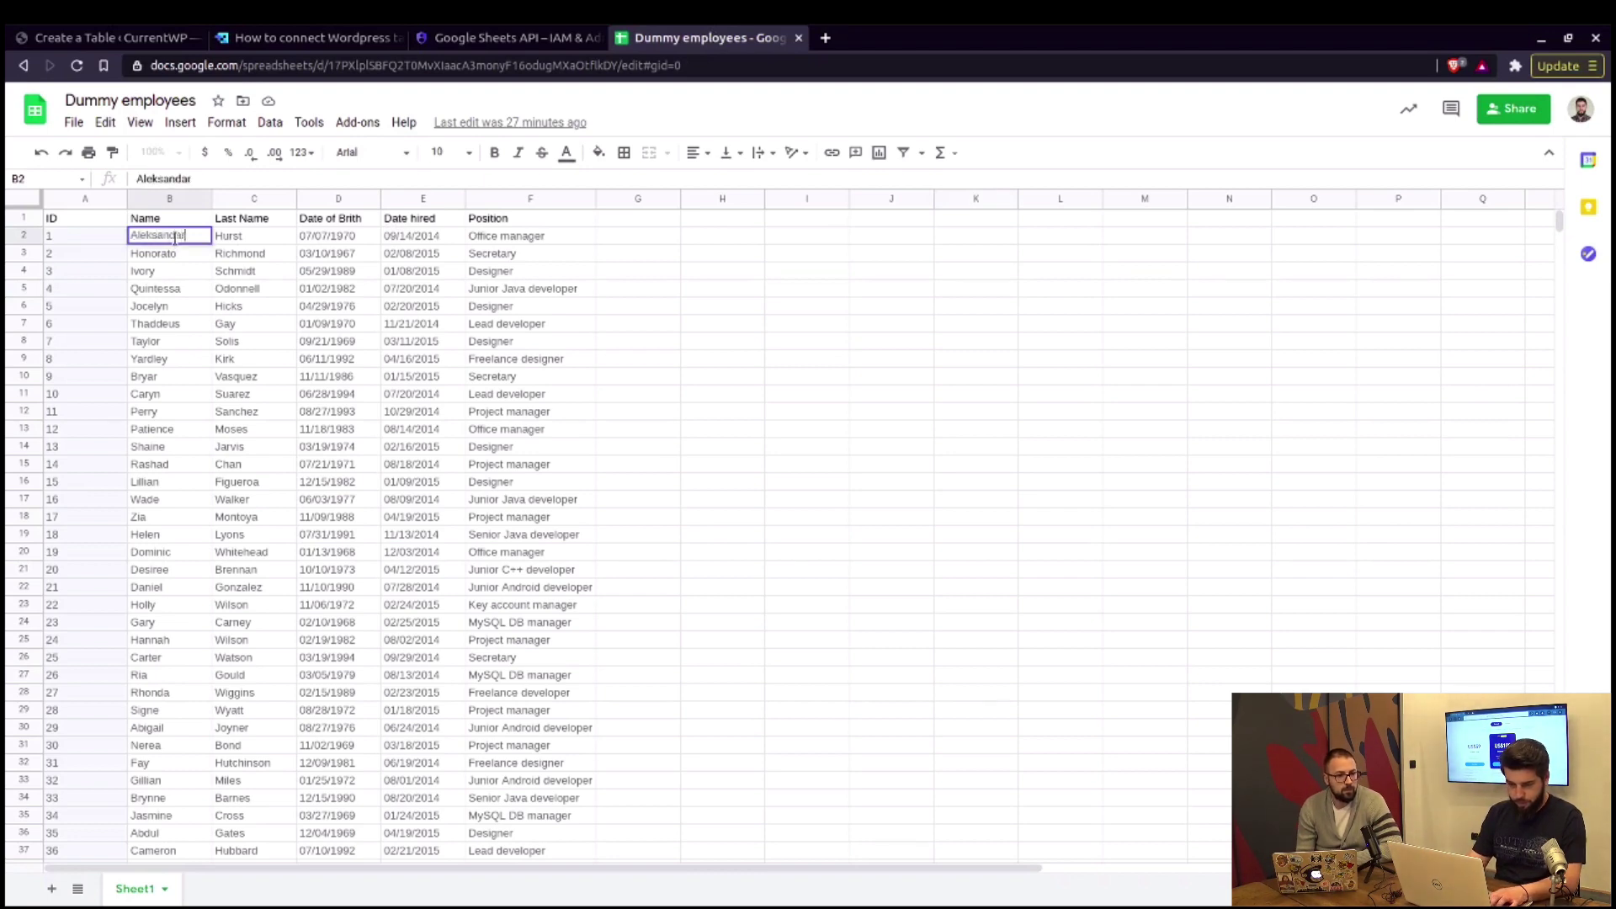
left_click(218, 259)
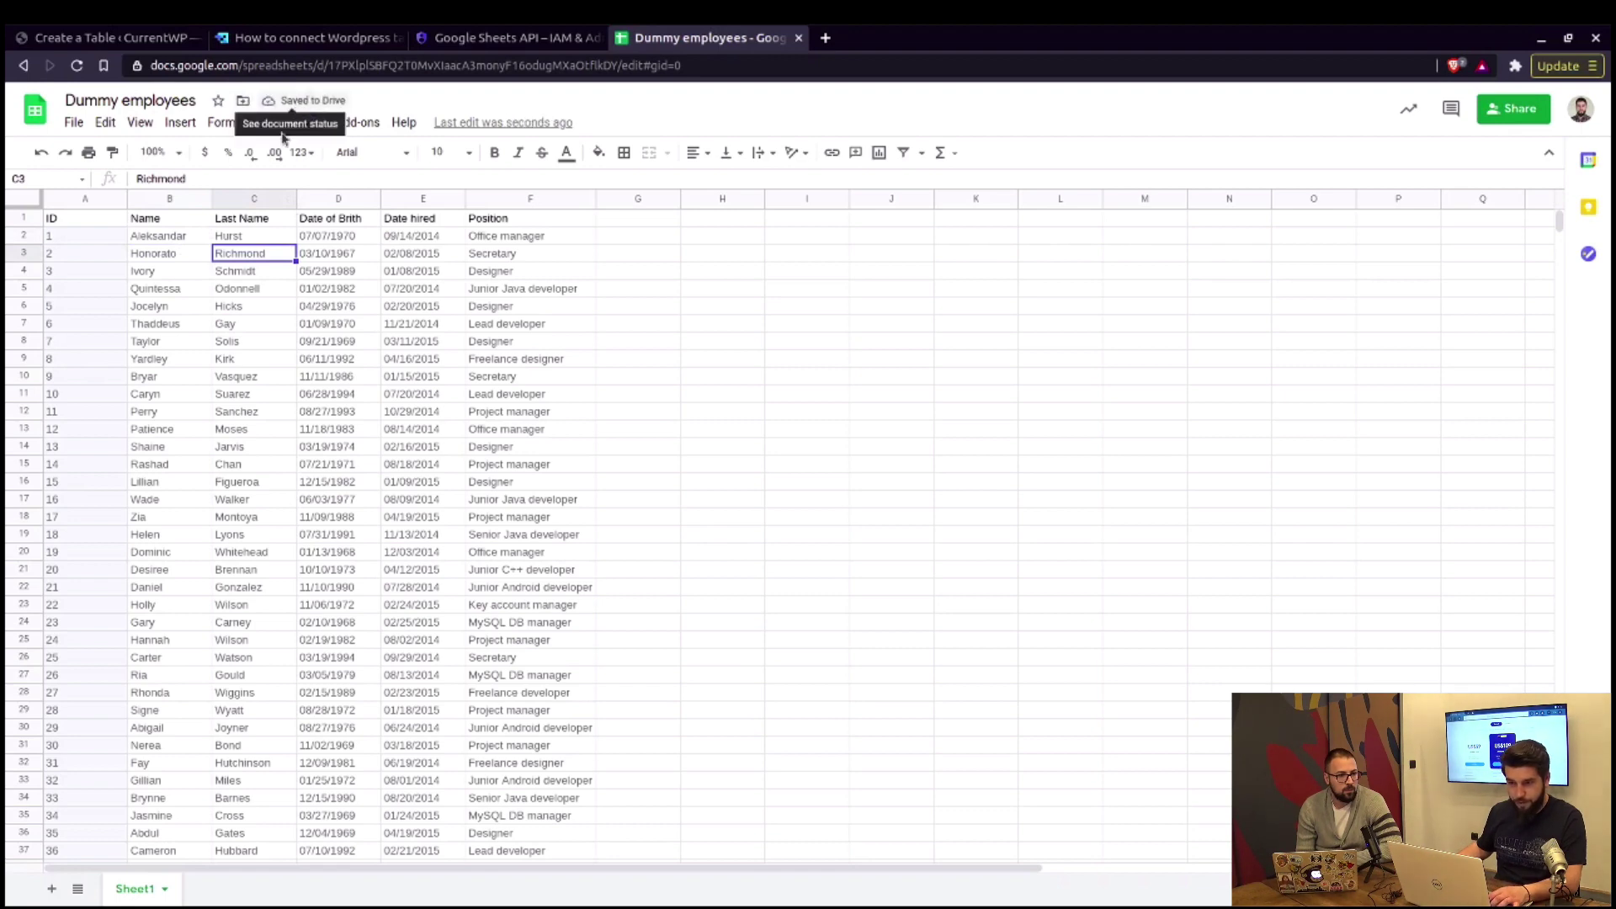
left_click(92, 38)
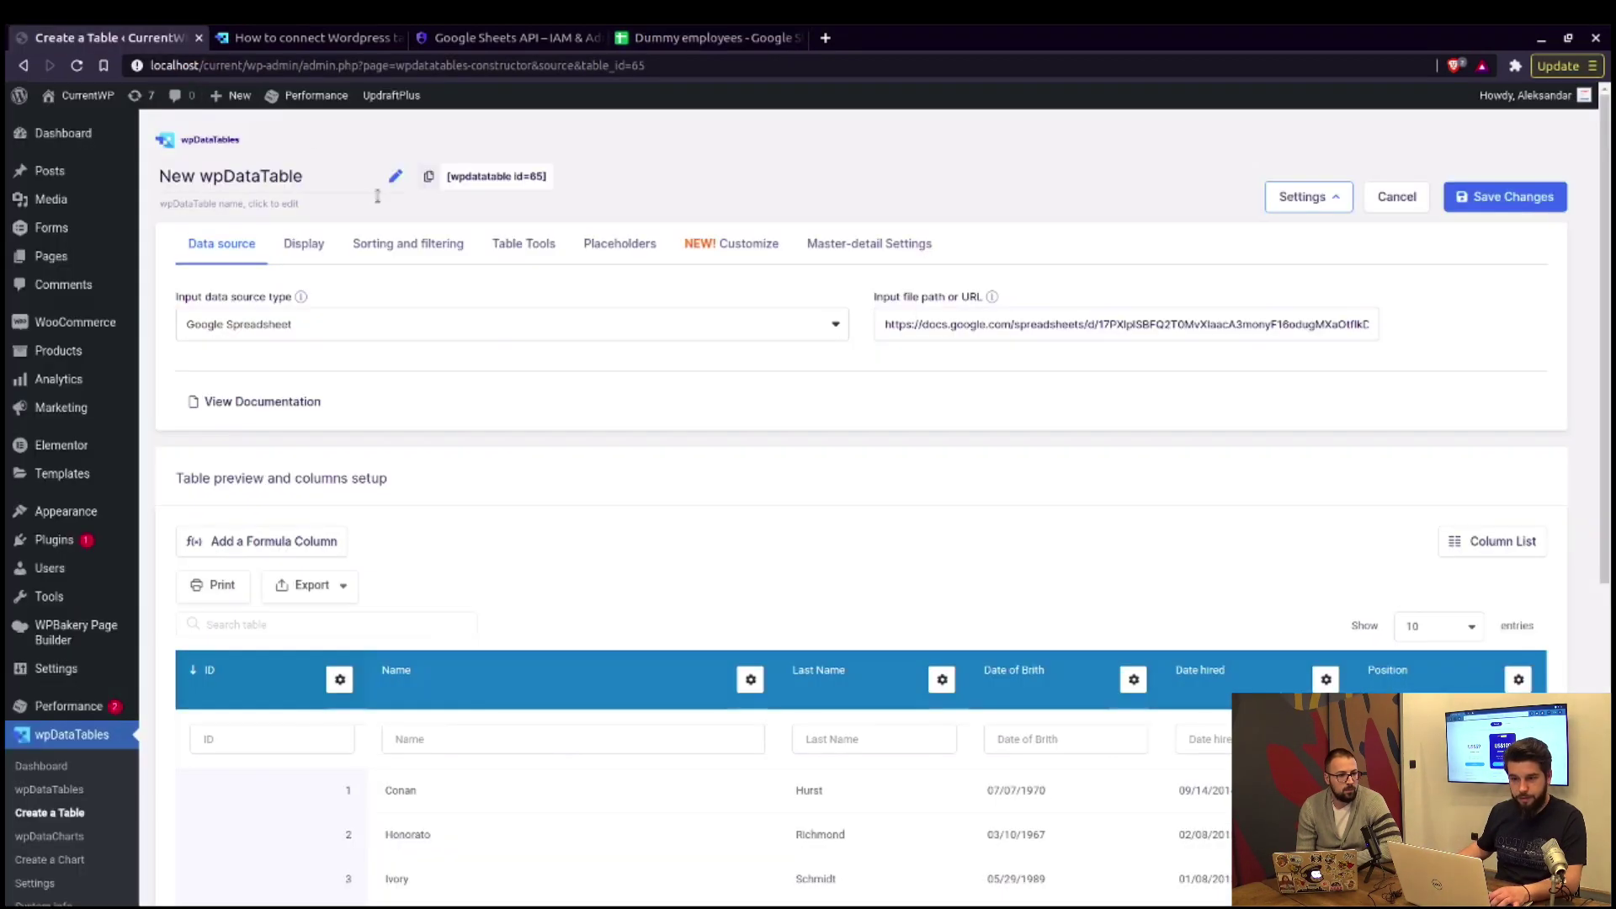
- Reload the wpDataTables page to see row 1's updated first name, then return to the sheet
left_click(77, 66)
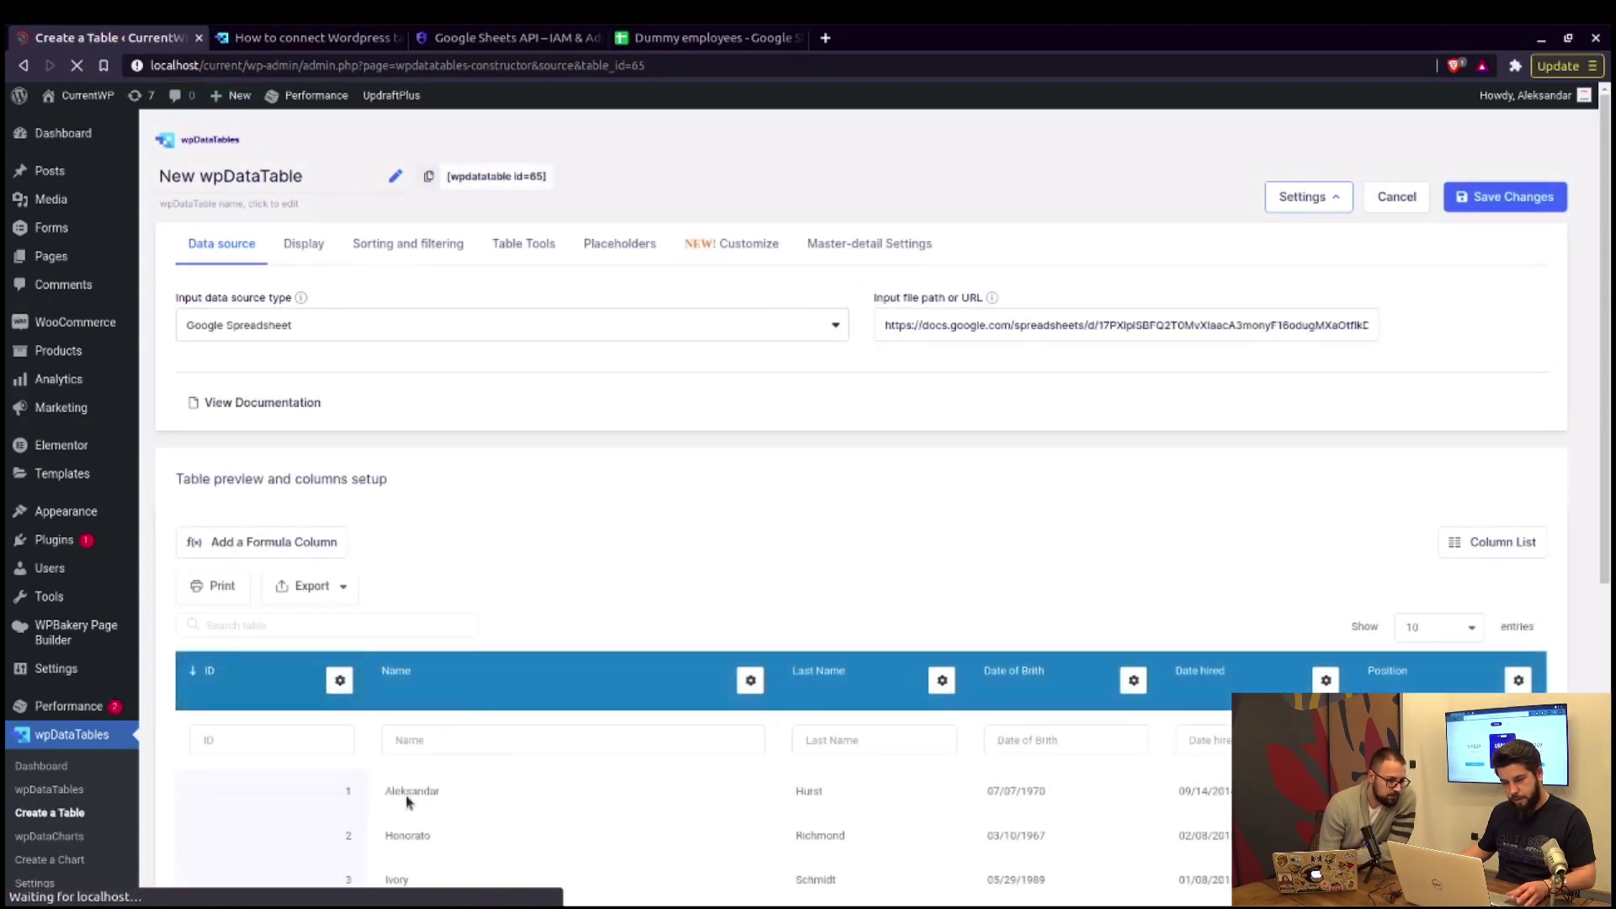
scroll(704, 494, "down", 3)
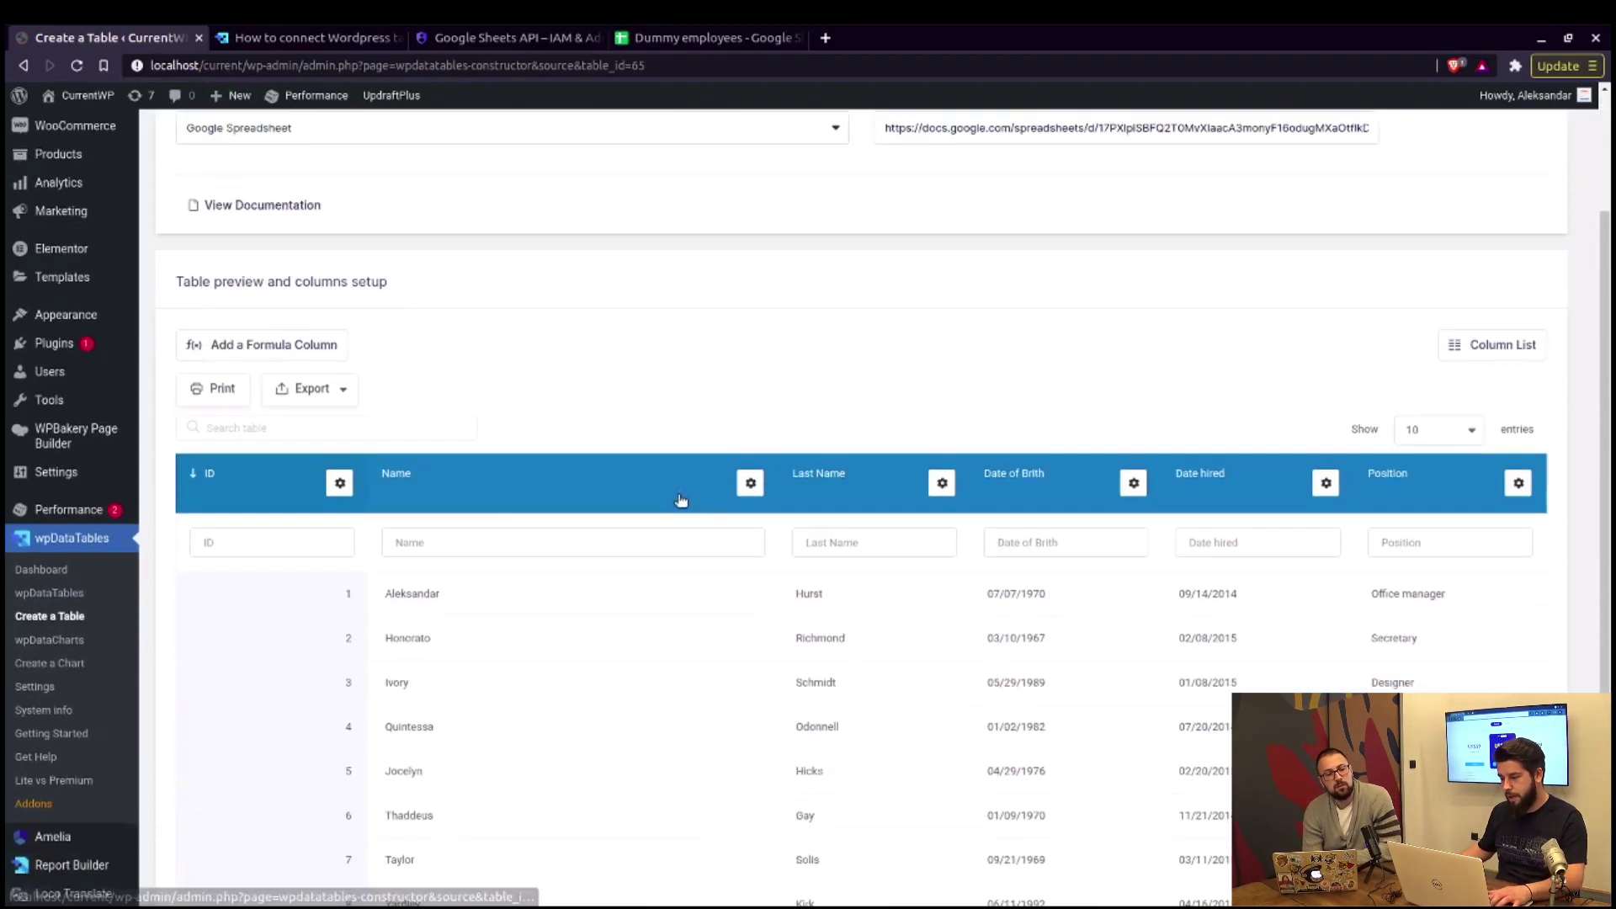
left_click(654, 44)
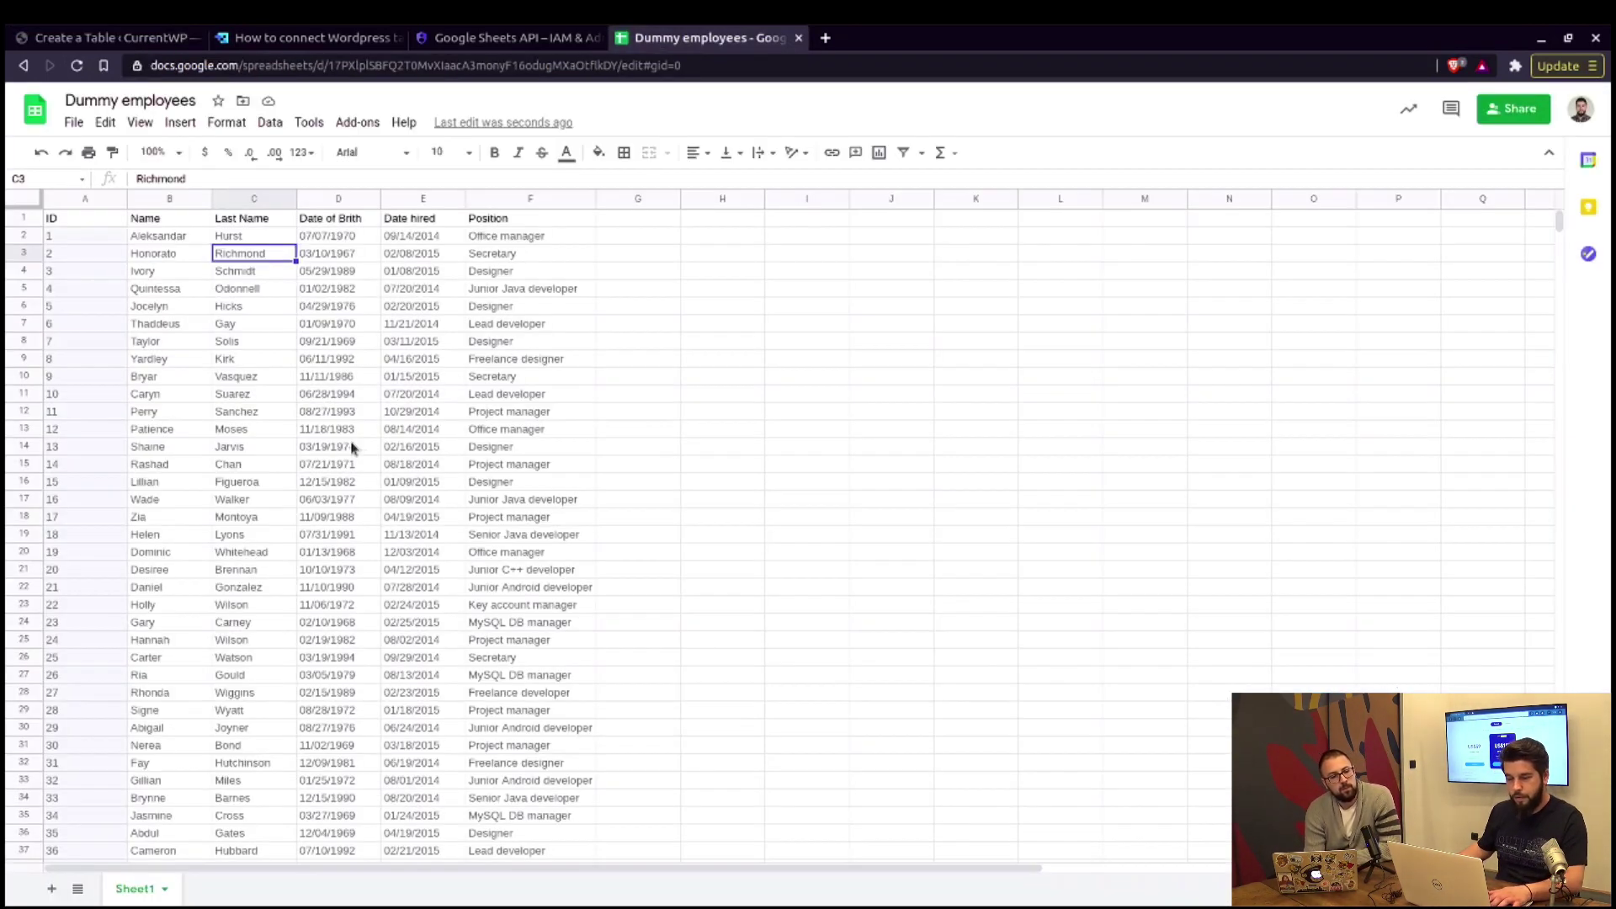
scroll(358, 474, "down", 3)
scroll(358, 474, "up", 3)
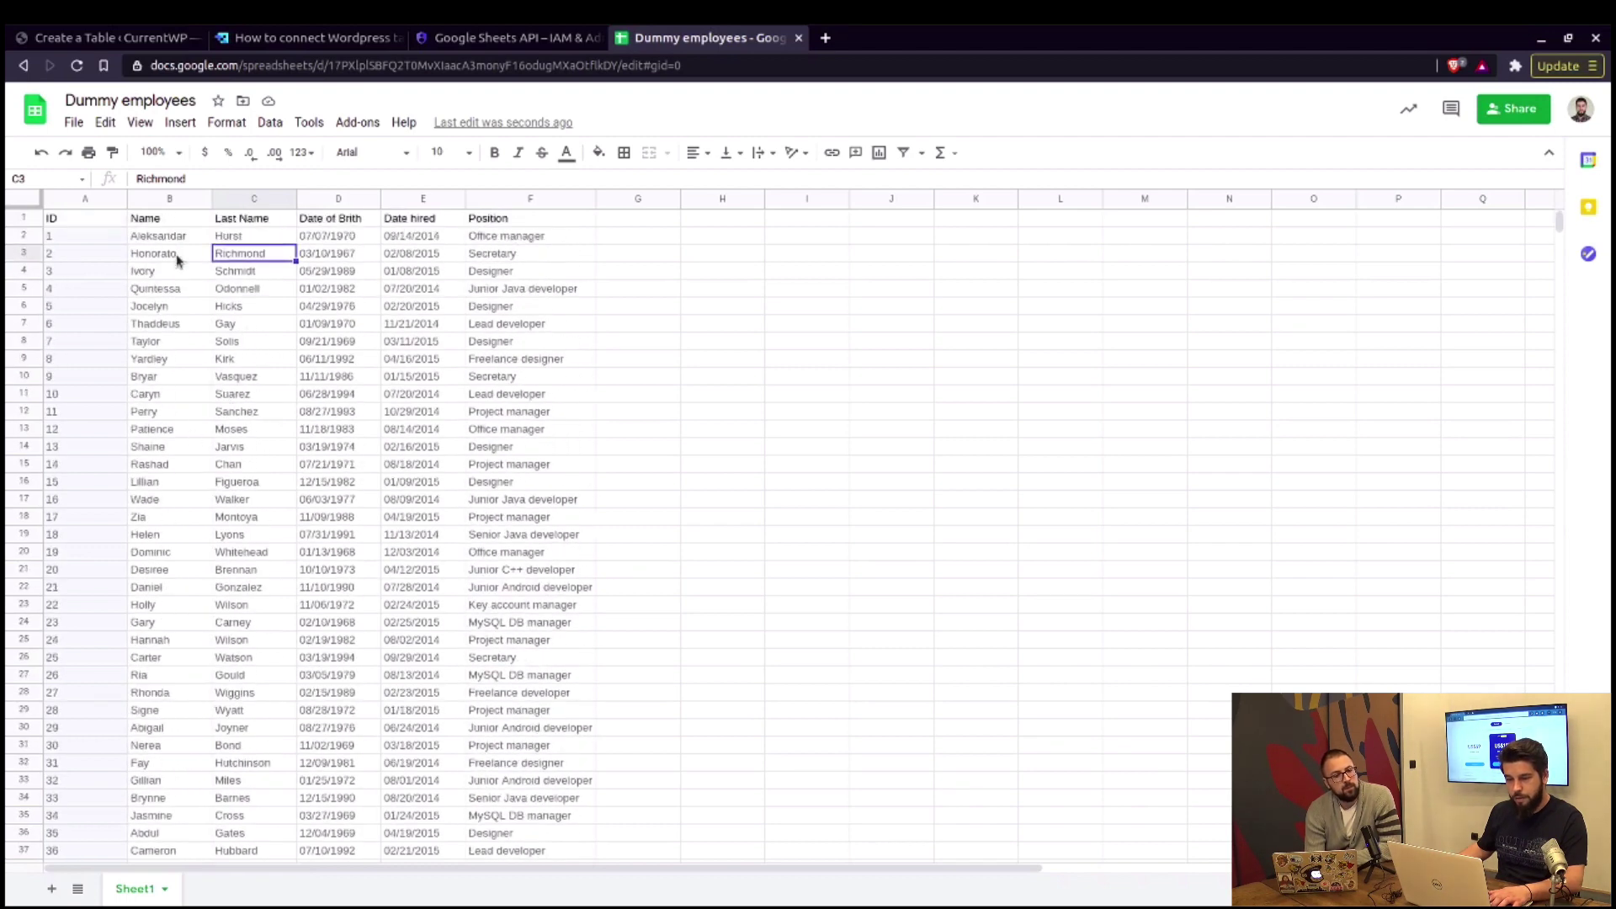